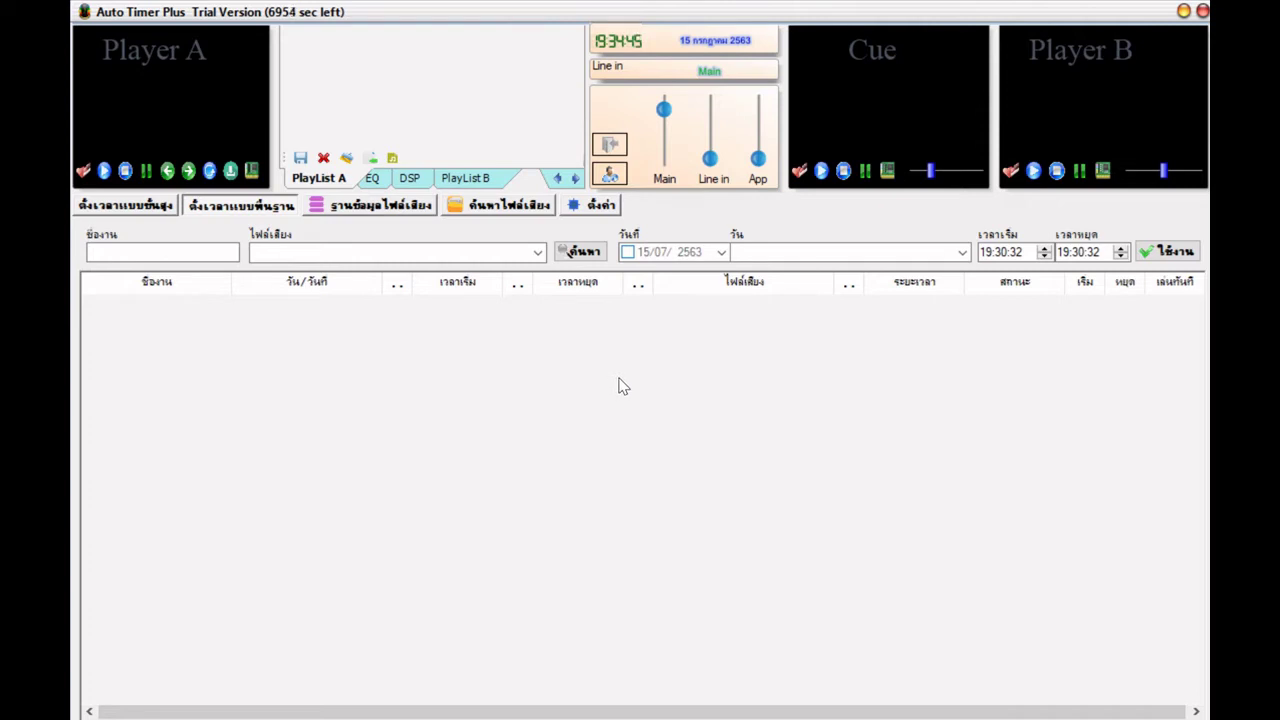
- Open the advanced scheduling page and look through the audio source list without choosing one
{"action": "left_click", "coordinate": [140, 207]}
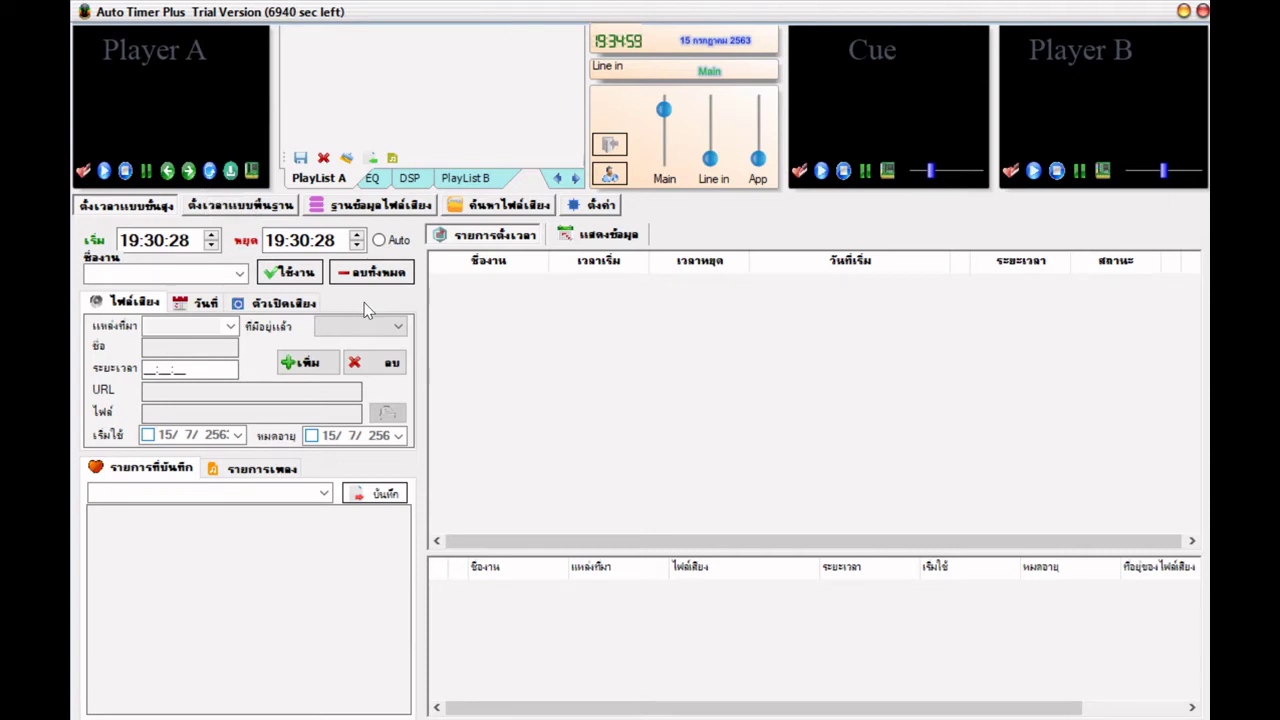
{"action": "left_click", "coordinate": [230, 327]}
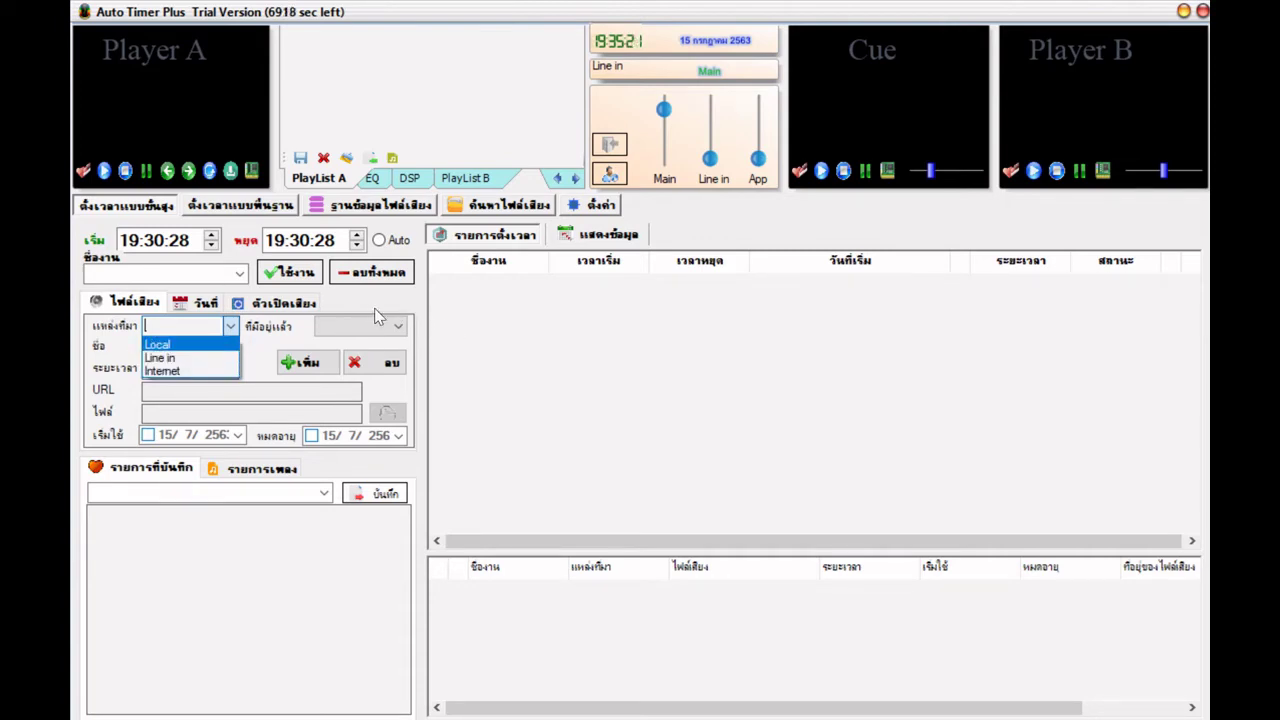
{"action": "left_click", "coordinate": [298, 310]}
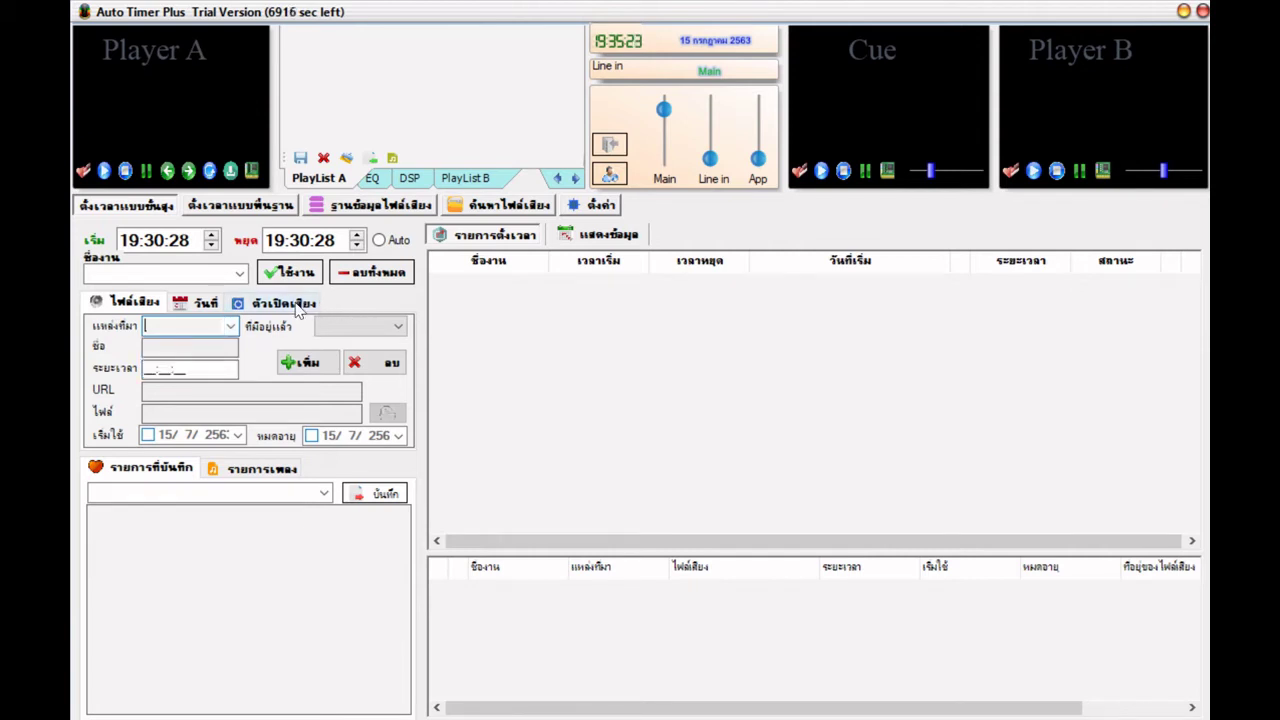
- Review Player A's 5-second fades and keep Next song as the after-play action
{"action": "left_click", "coordinate": [290, 303]}
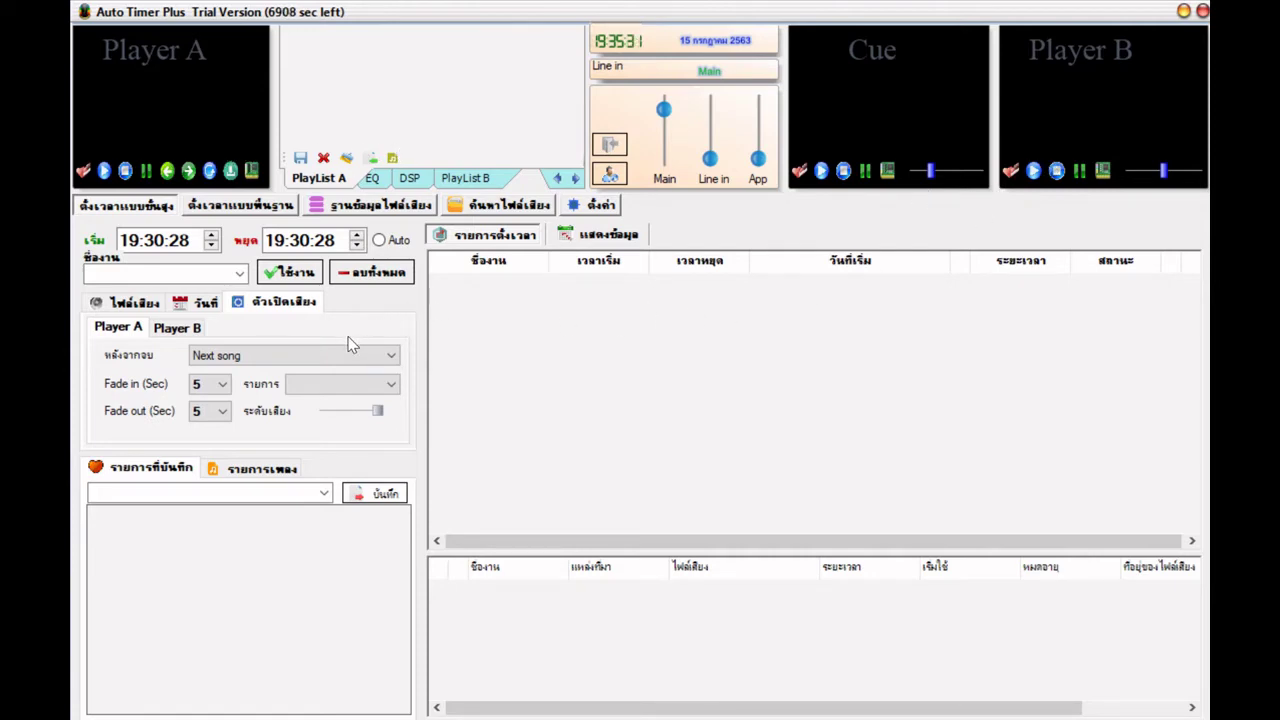
{"action": "left_click", "coordinate": [381, 358]}
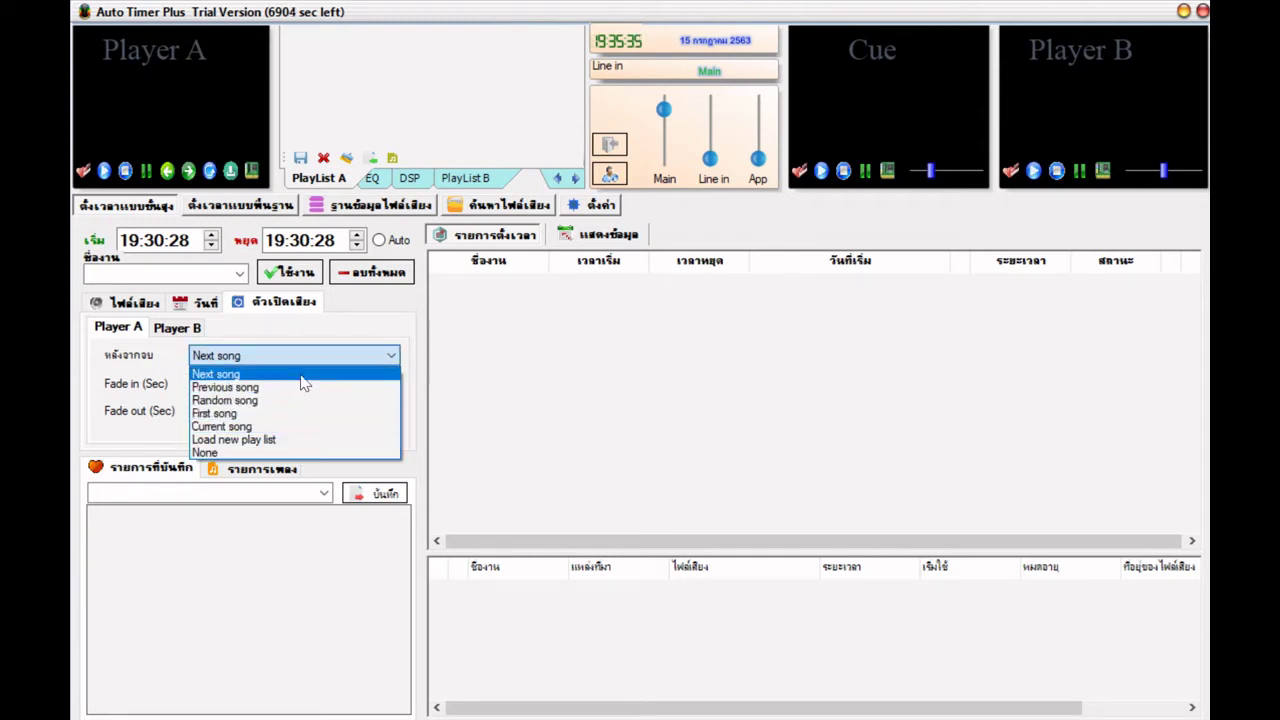
{"action": "left_click", "coordinate": [298, 326]}
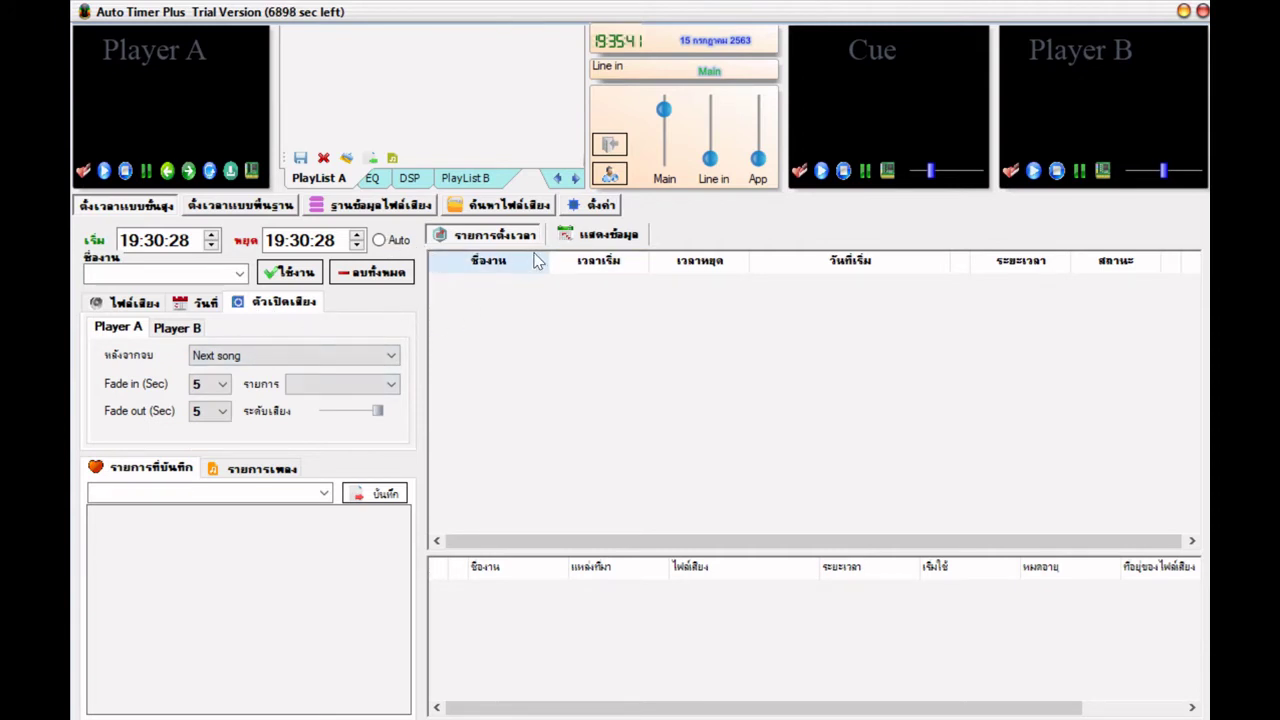
- Open the settings page, select the File Explorer Filter text, and view the browser list unchanged
{"action": "left_click", "coordinate": [605, 206]}
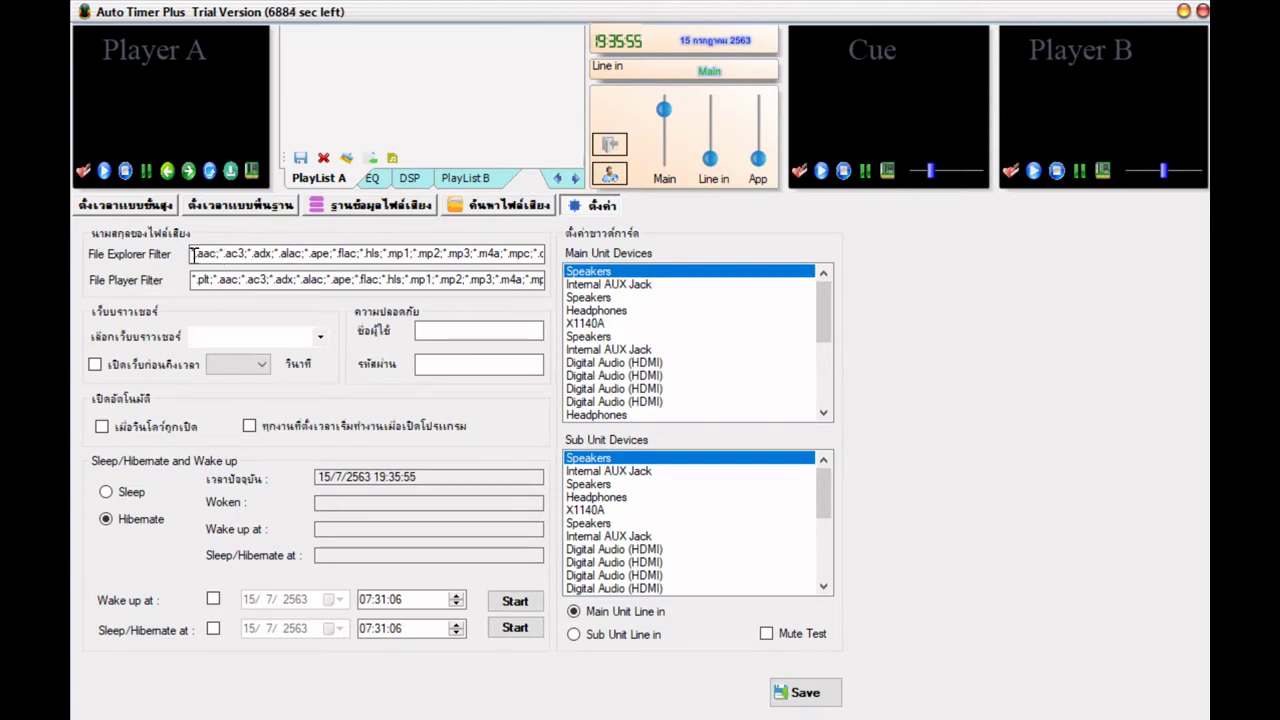
{"action": "double_click", "coordinate": [370, 253]}
{"action": "left_click_drag", "start_coordinate": [370, 253], "coordinate": [565, 262]}
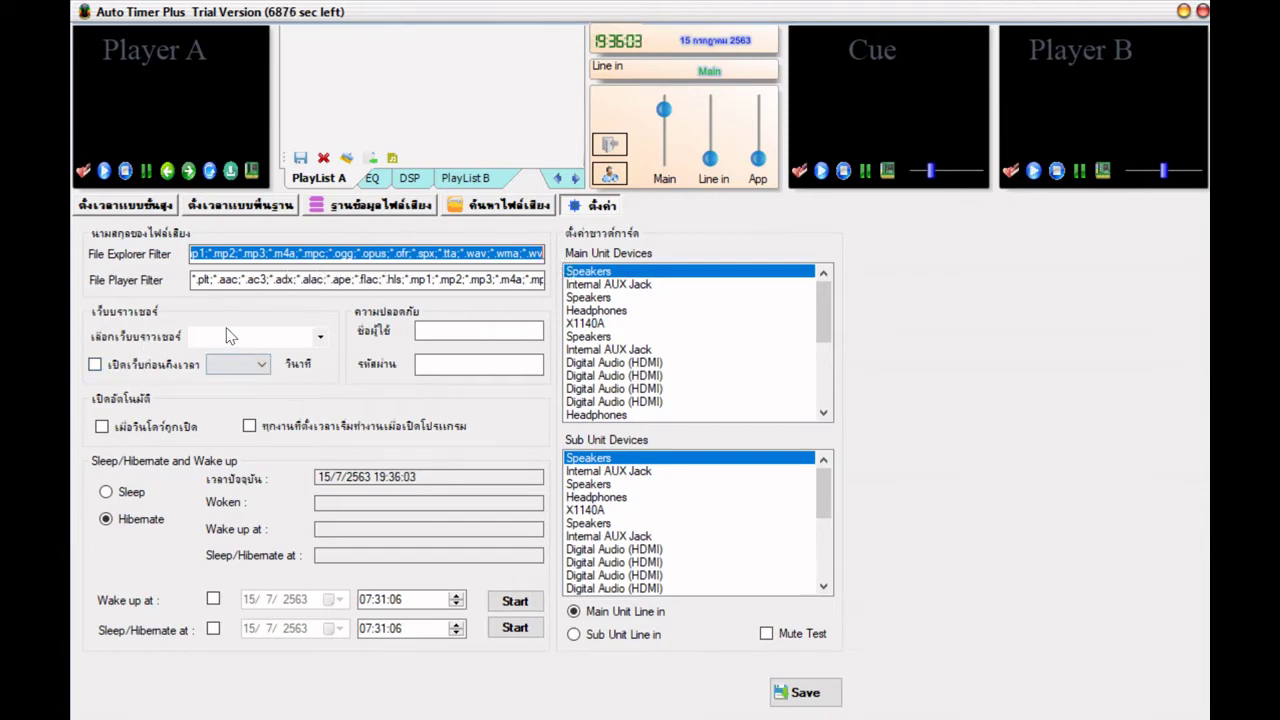
{"action": "left_click", "coordinate": [320, 338]}
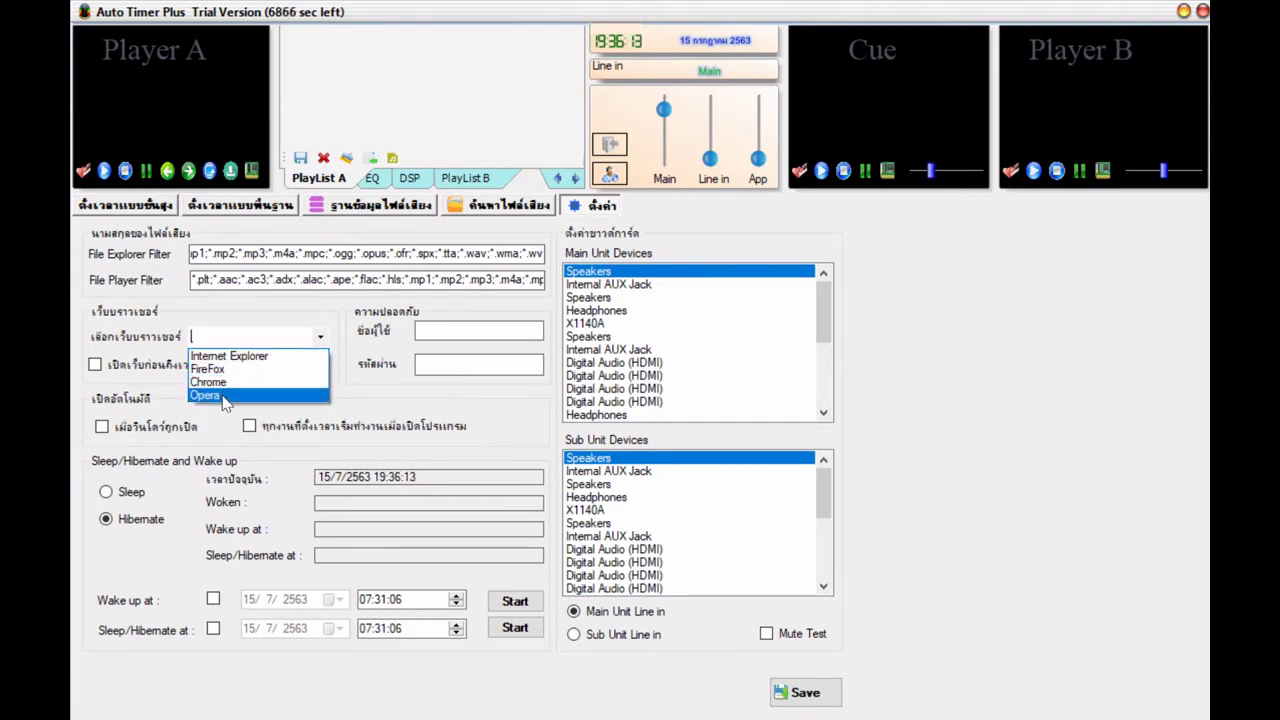
{"action": "left_click", "coordinate": [232, 331]}
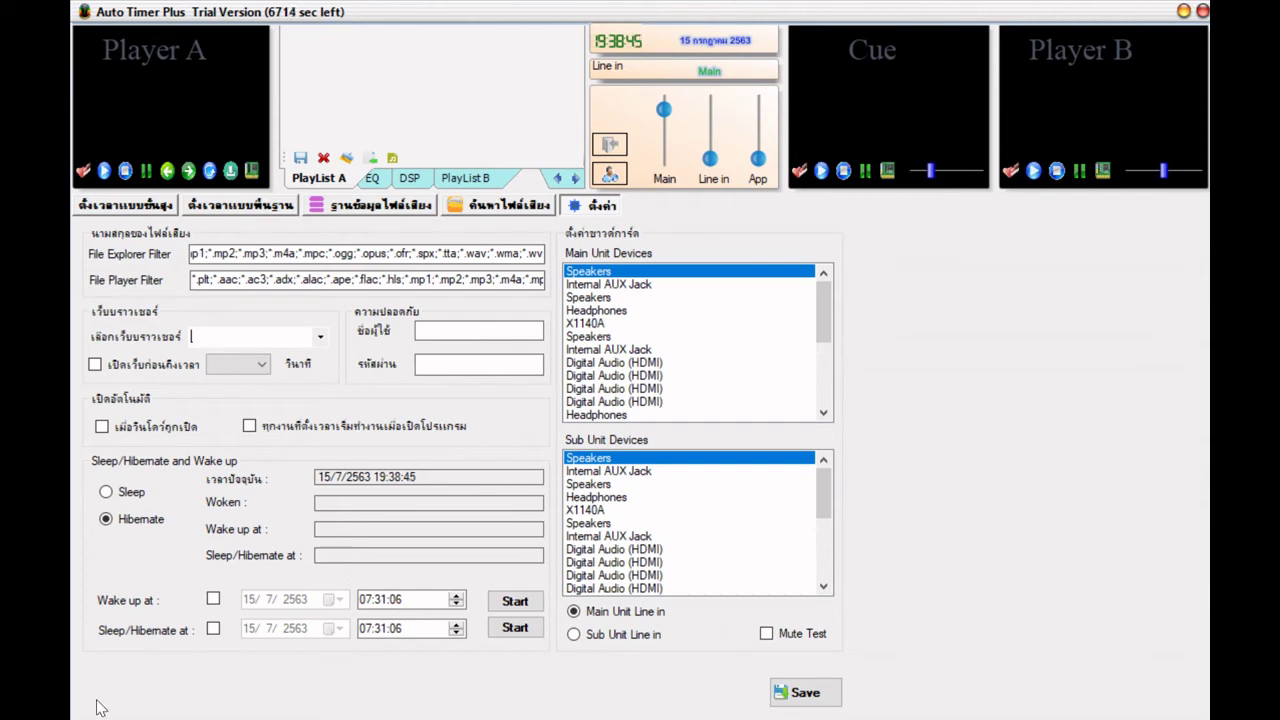
- Go from This PC to Control Panel in File Explorer and view items as small icons
{"action": "mouse_move", "coordinate": [103, 715]}
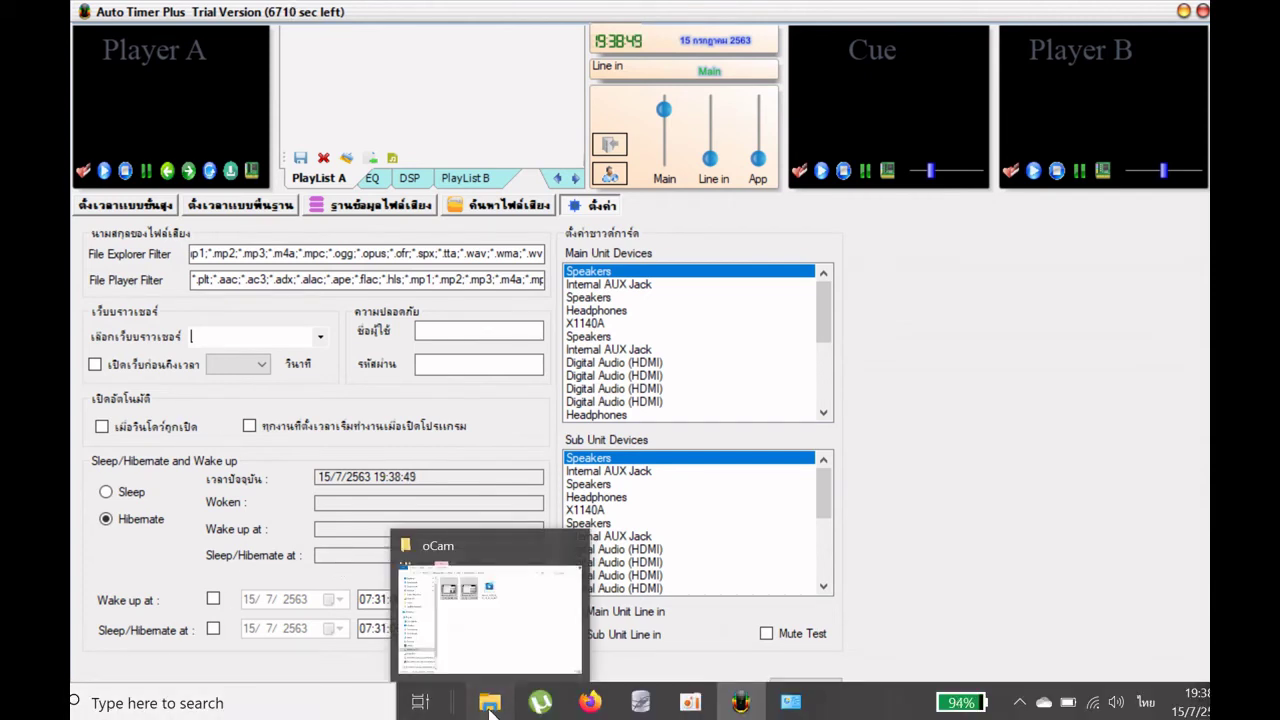
{"action": "left_click", "coordinate": [489, 705]}
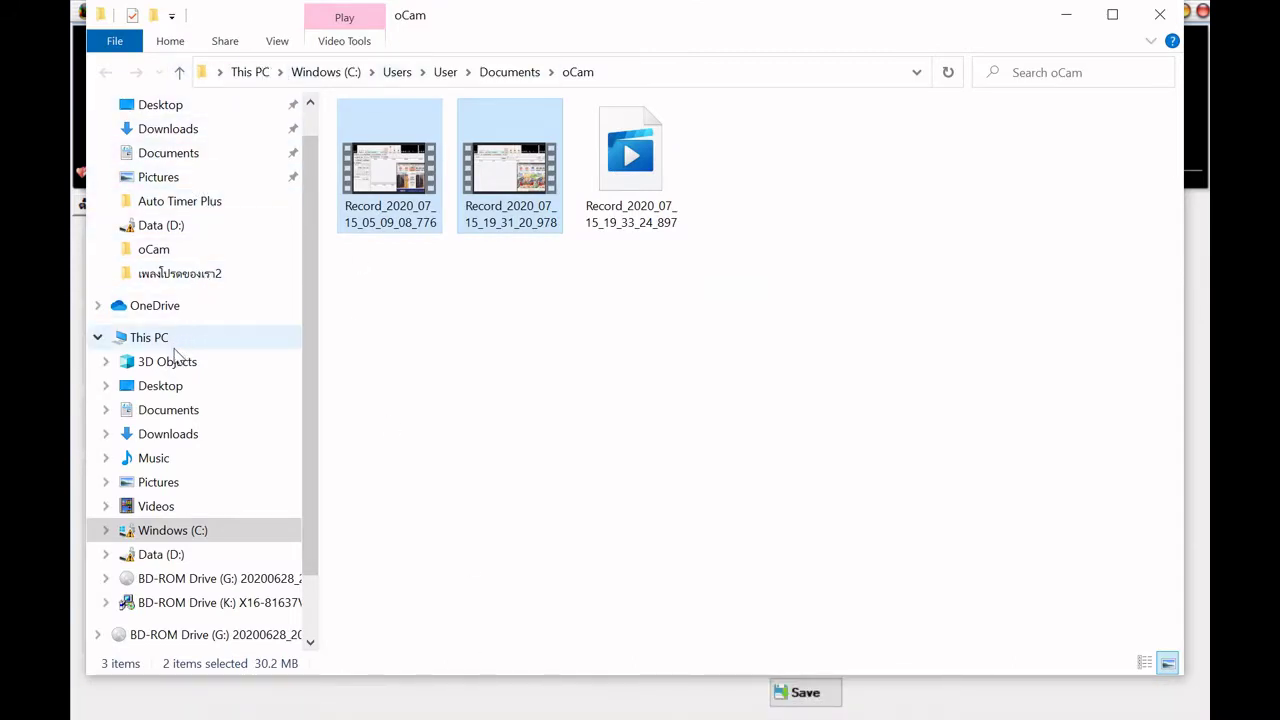
{"action": "left_click", "coordinate": [148, 340]}
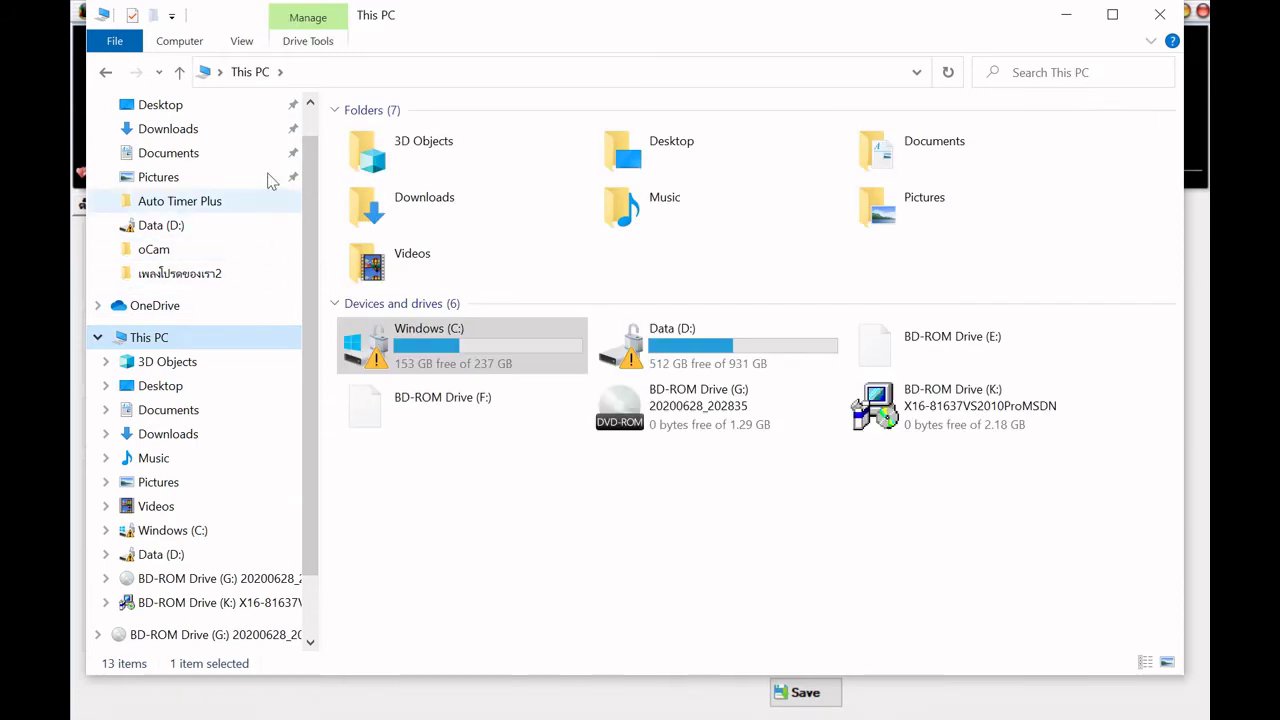
{"action": "left_click", "coordinate": [220, 72]}
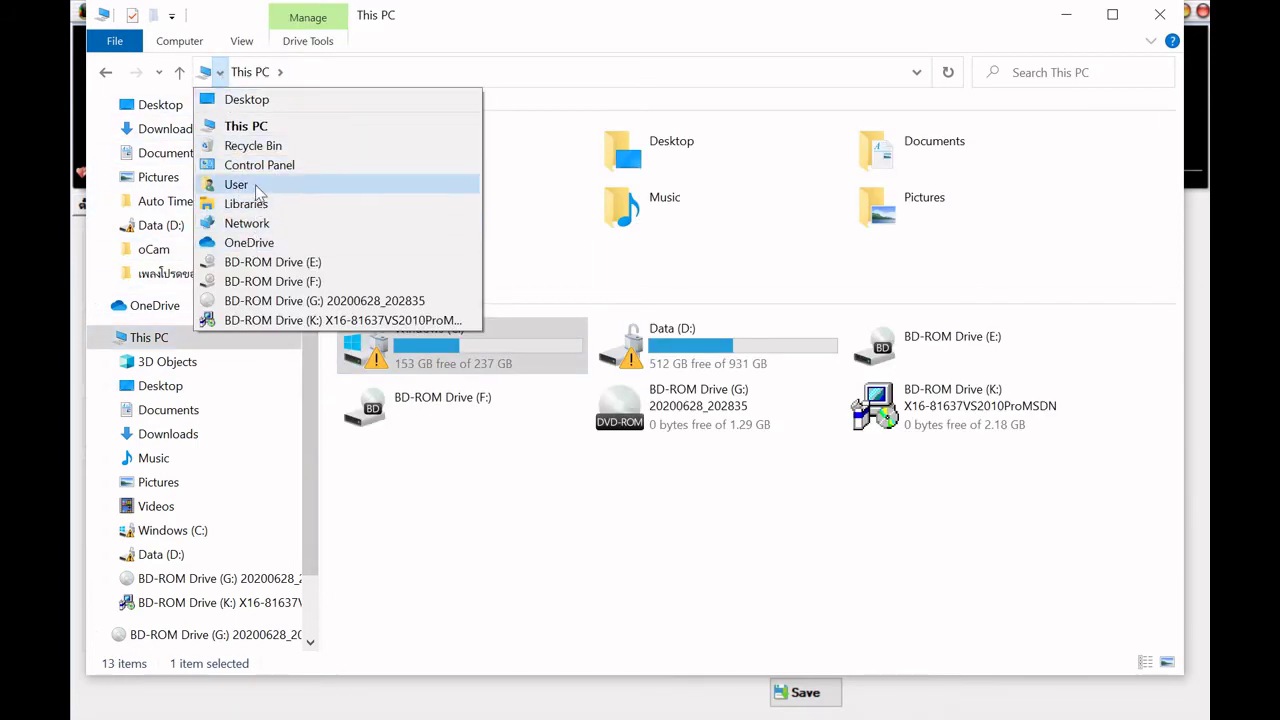
{"action": "left_click", "coordinate": [240, 165]}
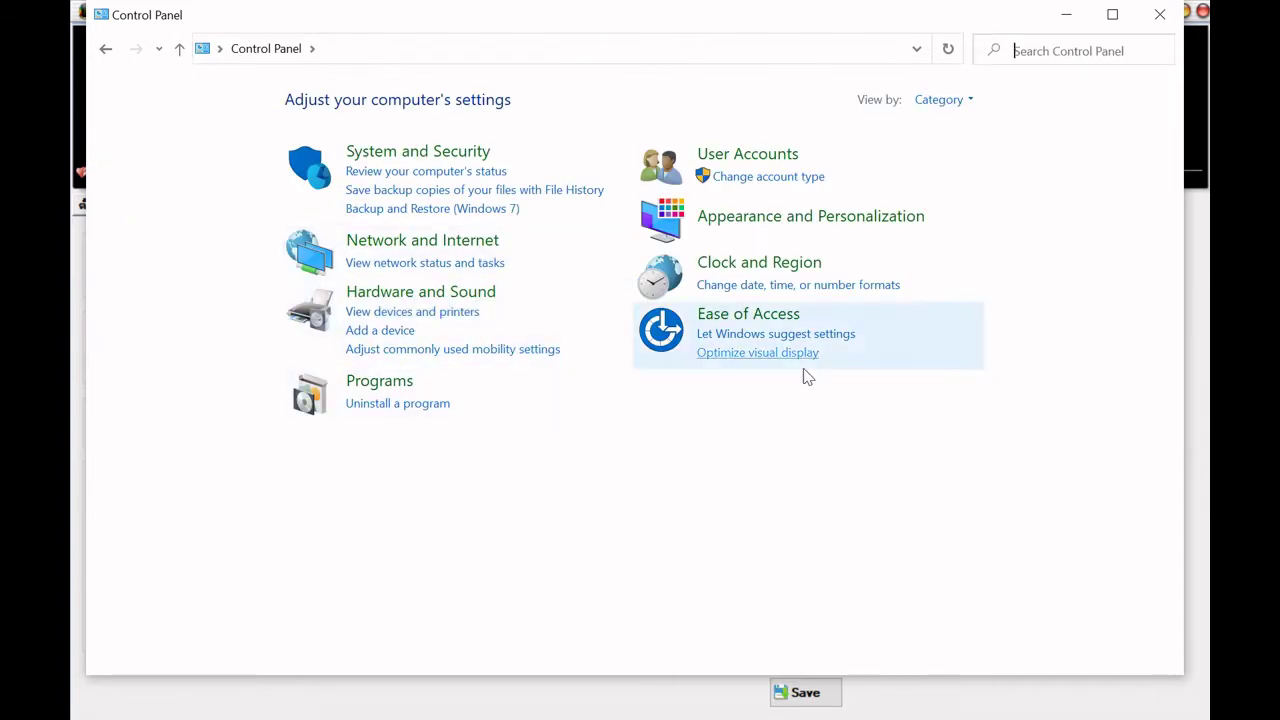
{"action": "left_click", "coordinate": [937, 102]}
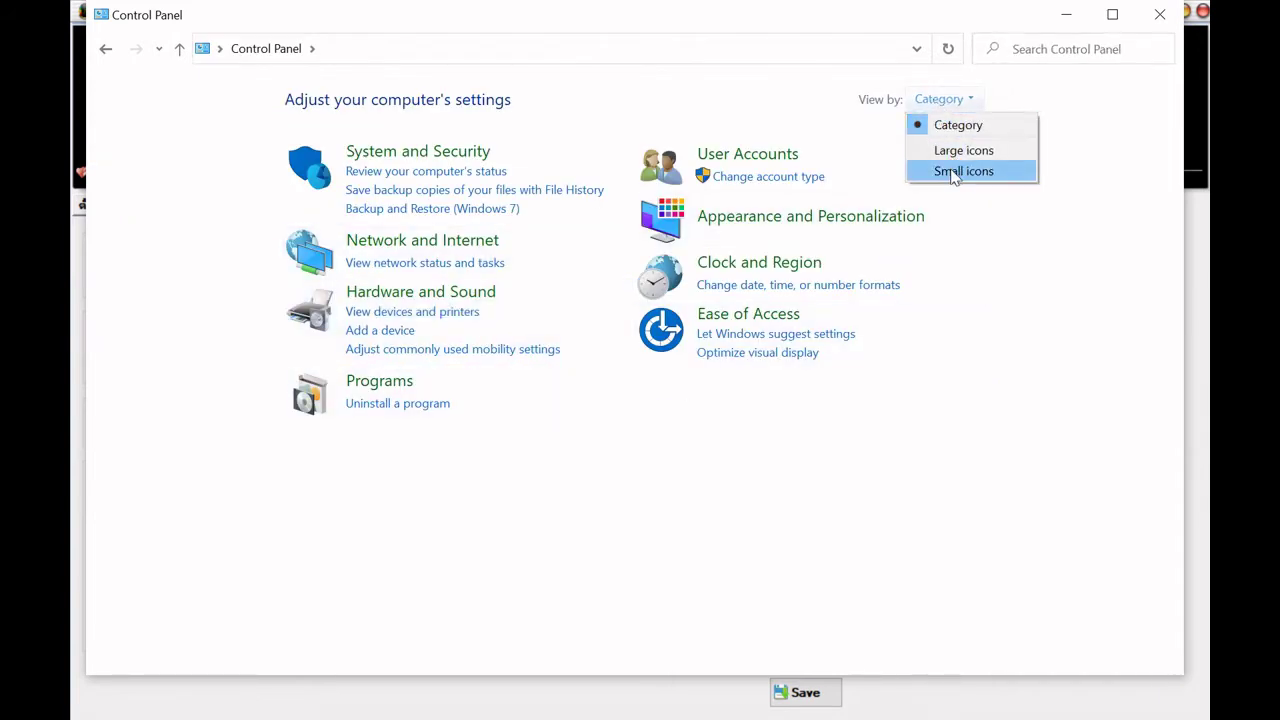
{"action": "left_click", "coordinate": [960, 171]}
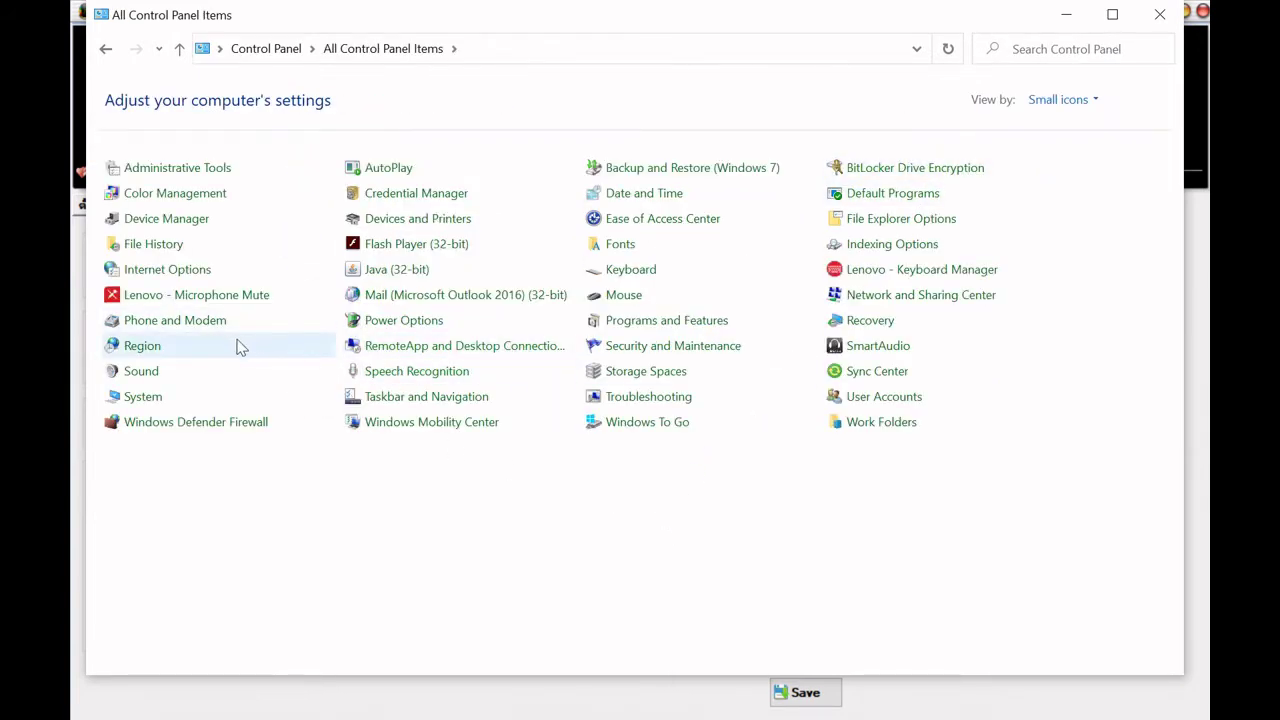
- Check the Speakers level of 89 under Sound properties, then return to Auto Timer Plus
{"action": "left_click", "coordinate": [145, 378]}
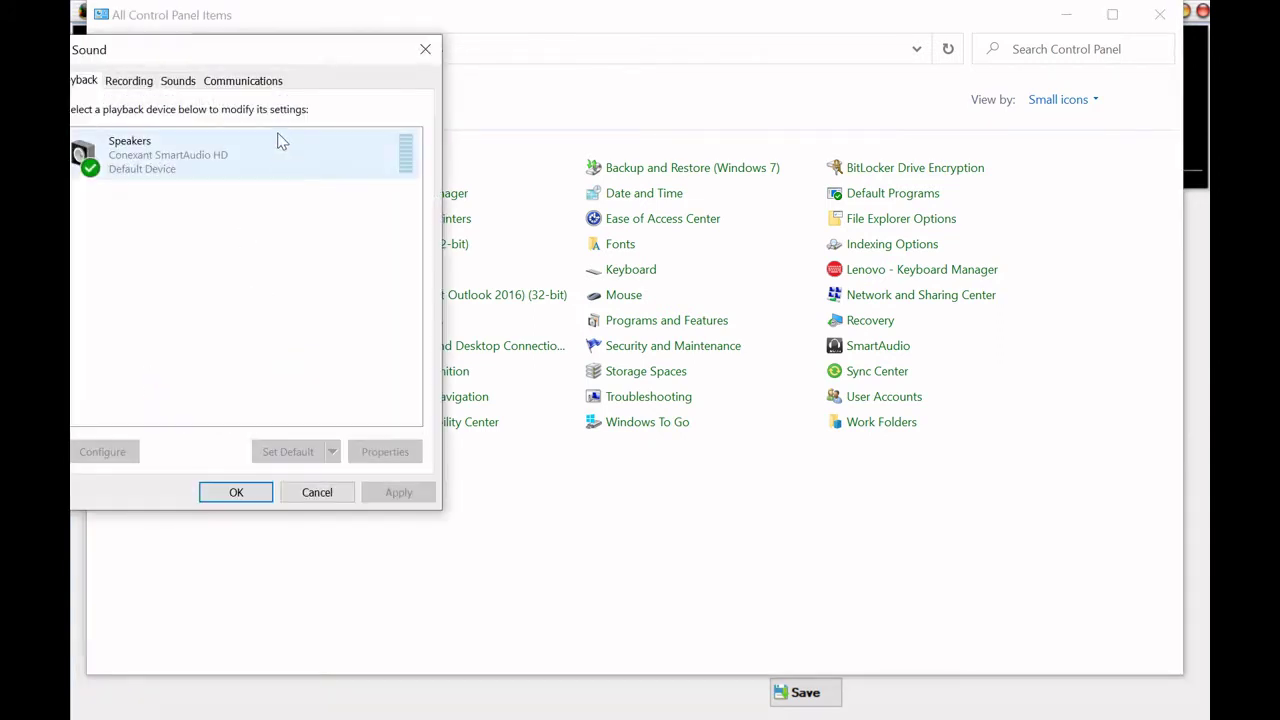
{"action": "left_click_drag", "start_coordinate": [313, 53], "coordinate": [354, 101]}
{"action": "left_click", "coordinate": [205, 200]}
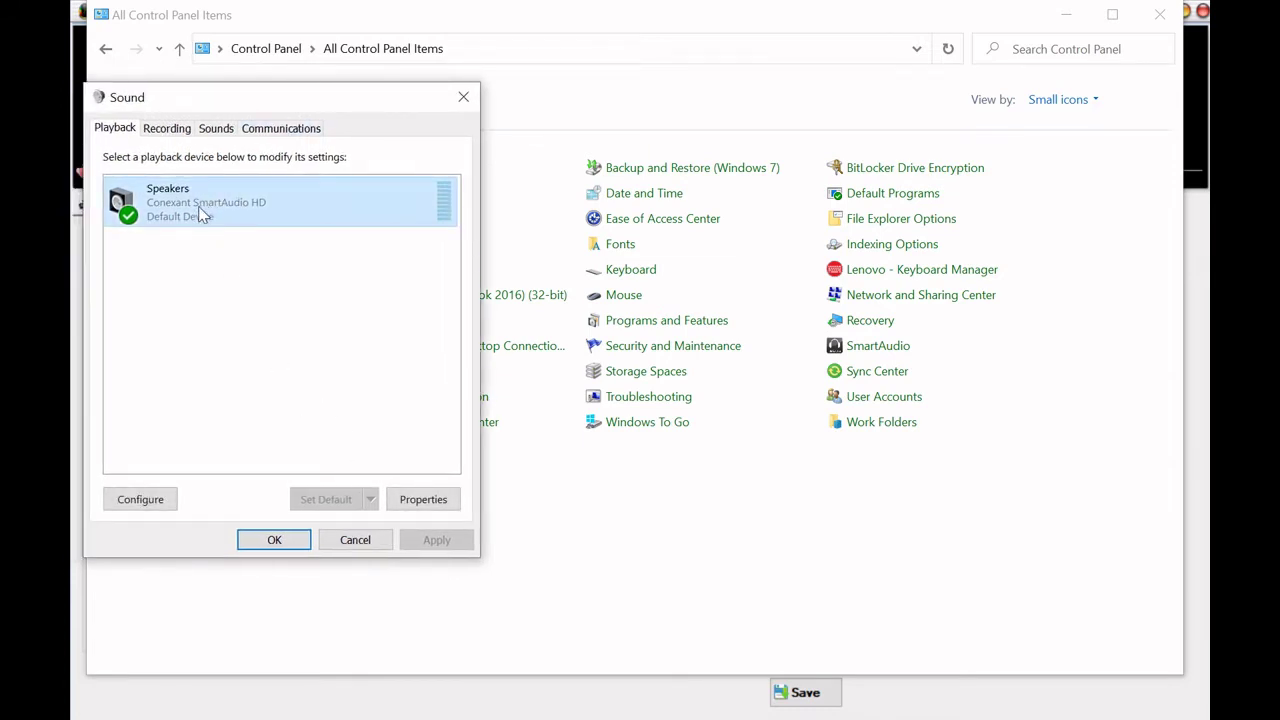
{"action": "left_click", "coordinate": [416, 499]}
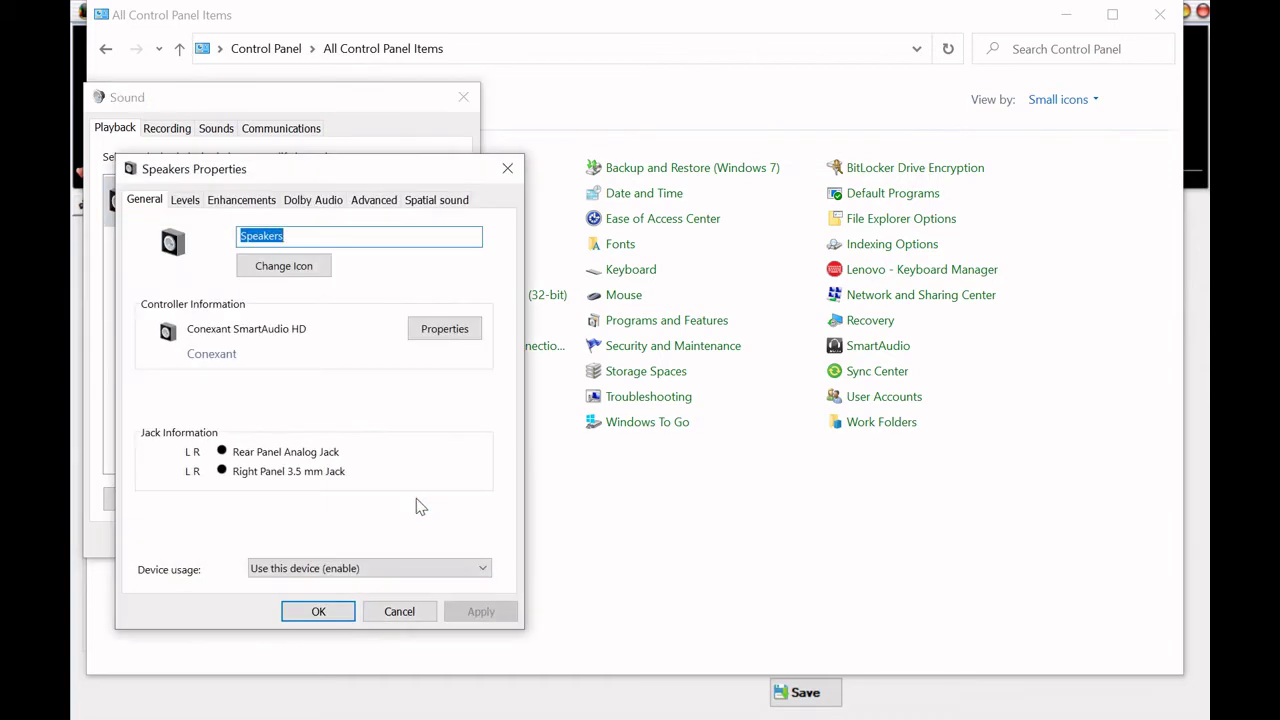
{"action": "left_click", "coordinate": [186, 202]}
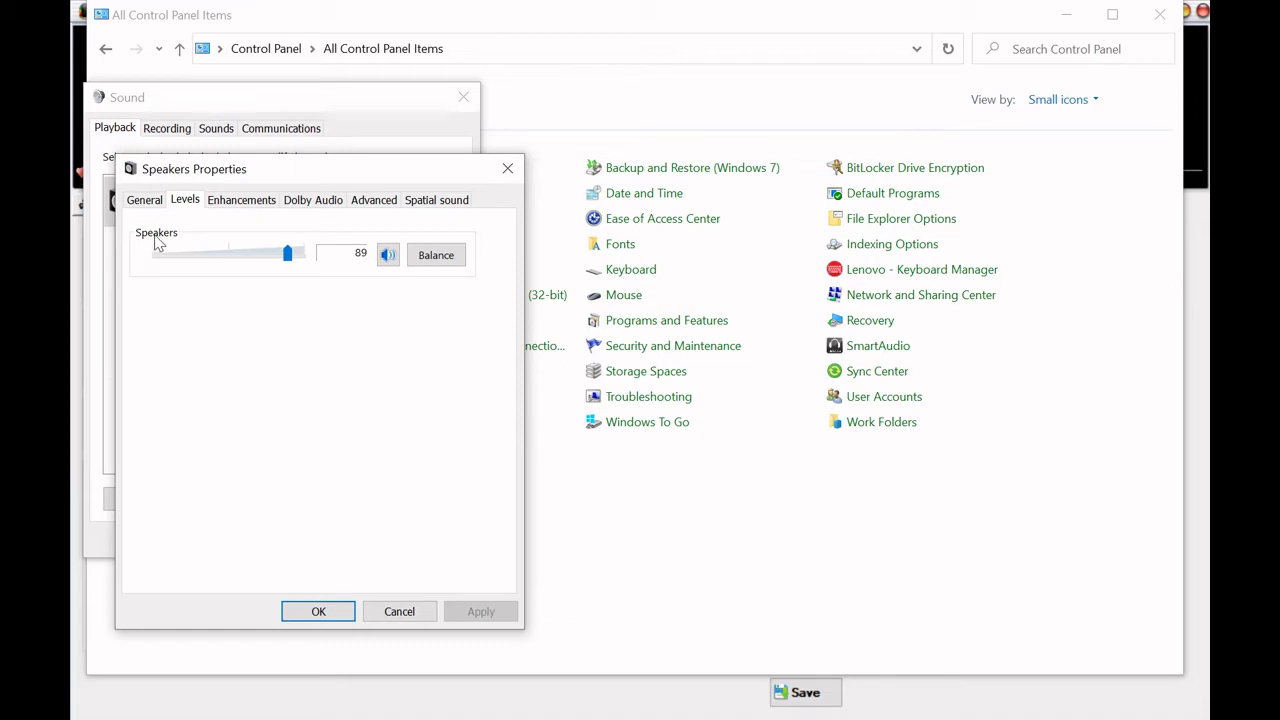
{"action": "left_click_drag", "start_coordinate": [391, 171], "coordinate": [349, 200]}
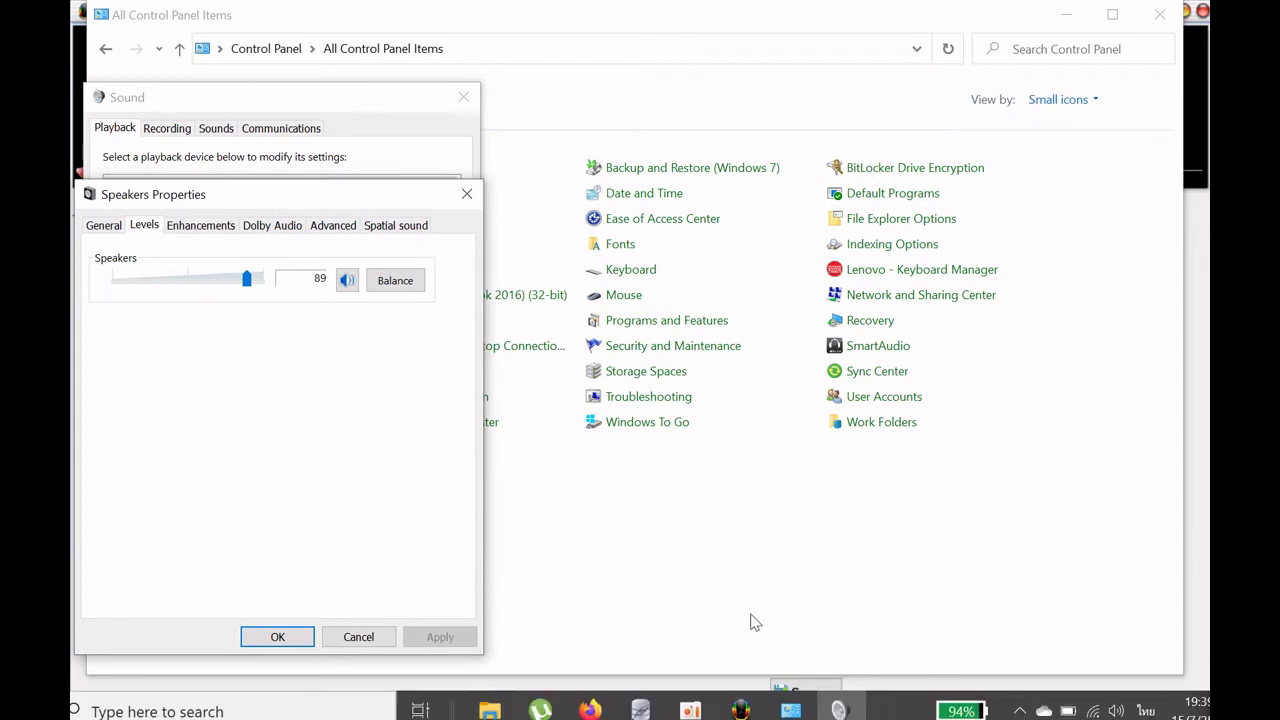
{"action": "left_click", "coordinate": [1205, 408]}
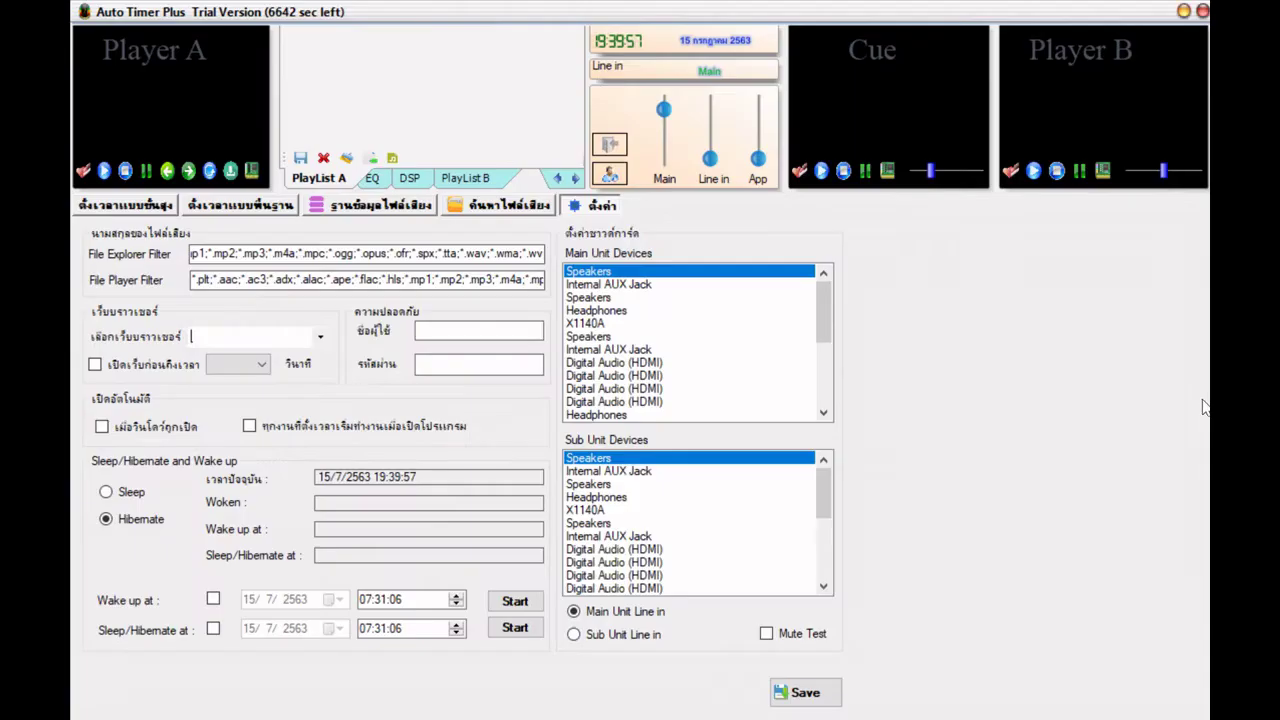
- Arrange the windows and test muting the speakers on and off in Auto Timer Plus
{"action": "left_click_drag", "start_coordinate": [474, 22], "coordinate": [821, 22]}
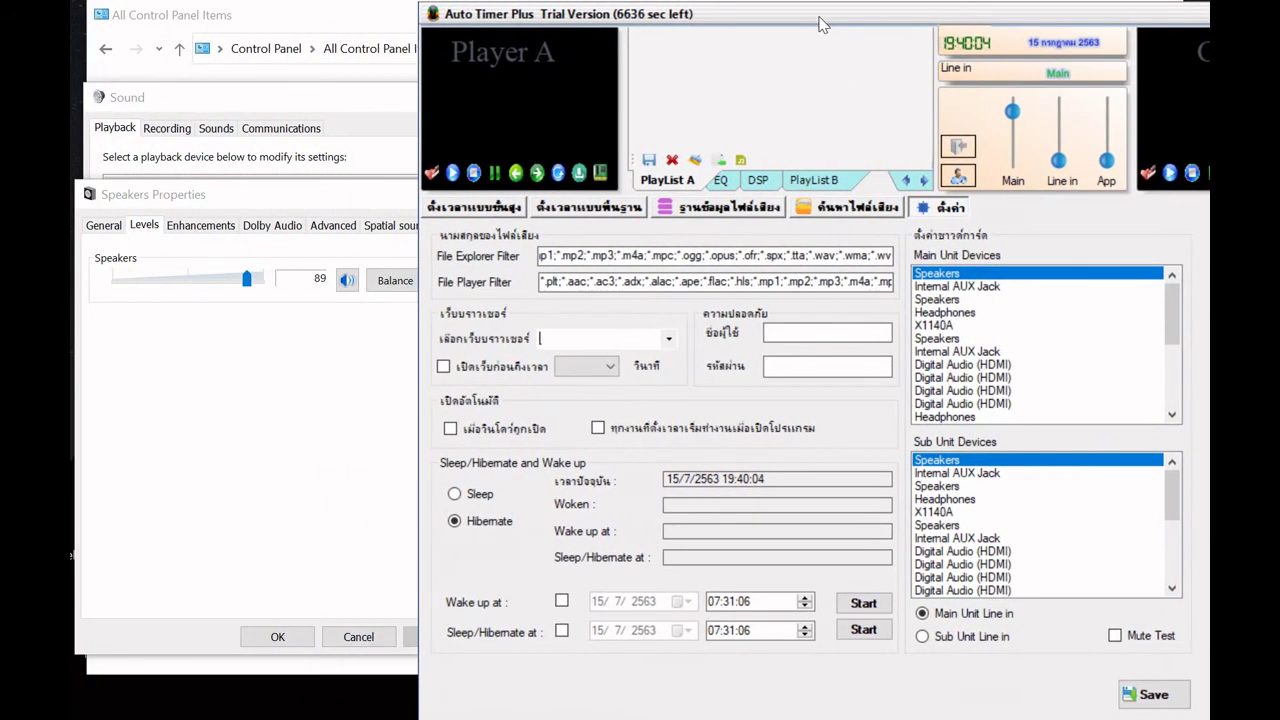
{"action": "left_click", "coordinate": [388, 197]}
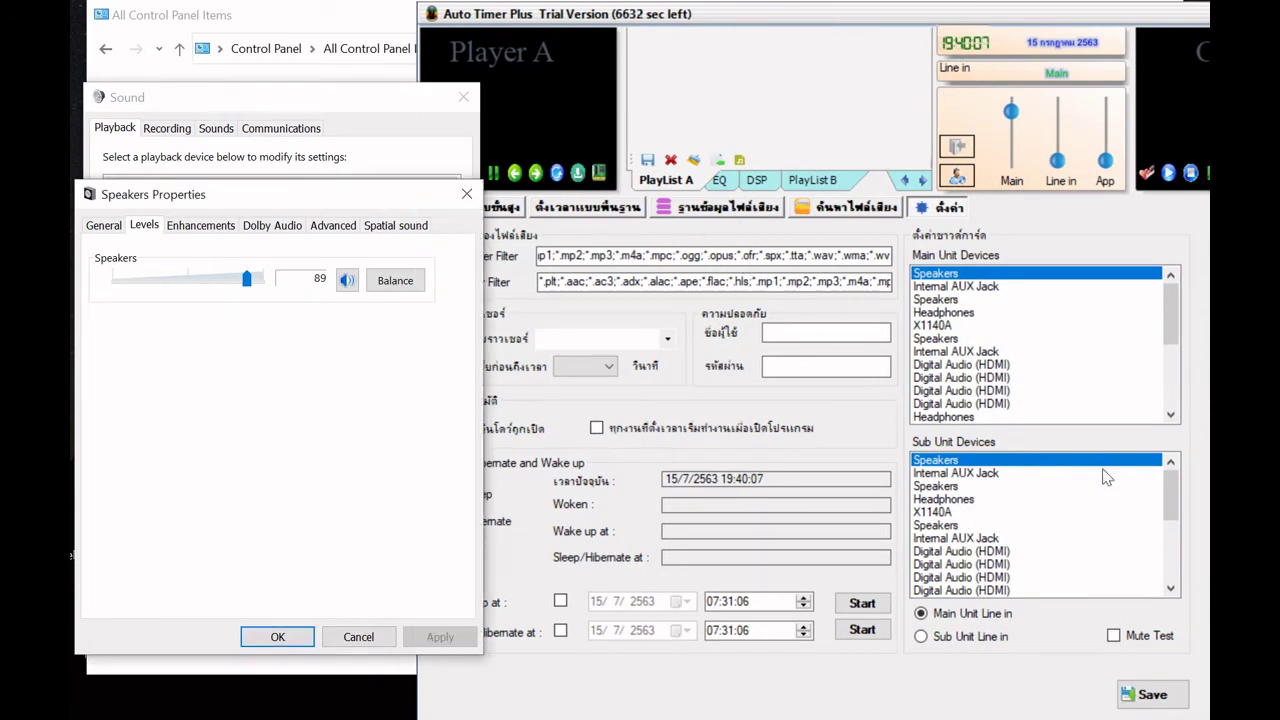
{"action": "left_click", "coordinate": [1148, 658]}
{"action": "left_click", "coordinate": [1135, 637]}
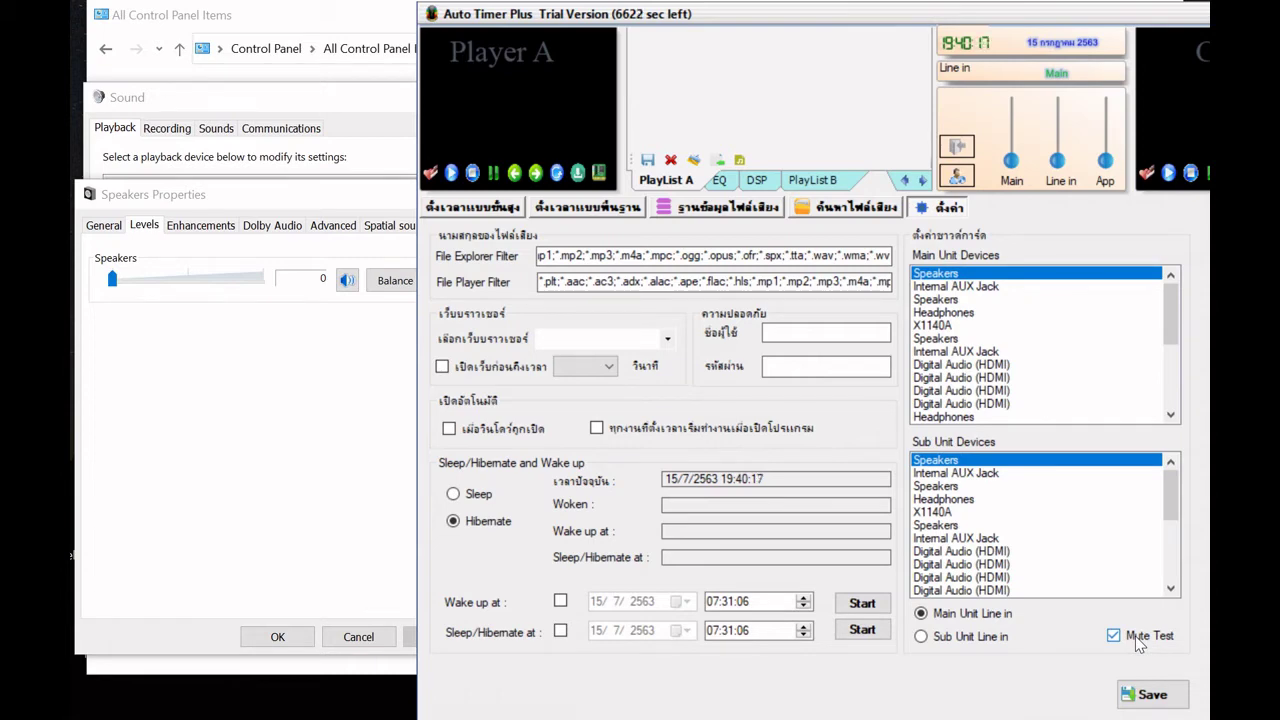
{"action": "left_click", "coordinate": [1135, 636]}
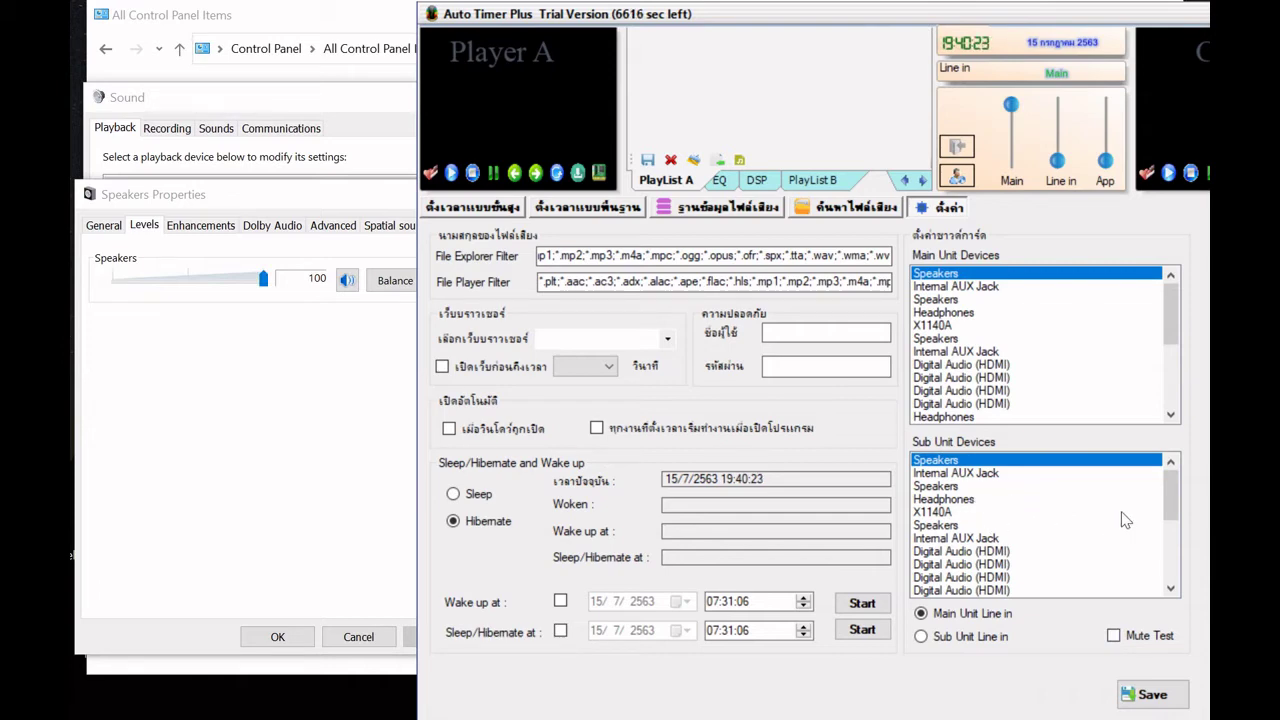
- Choose Microphone as the sub unit device and toggle Mute Test, leaving it on
{"action": "left_click_drag", "start_coordinate": [1169, 500], "coordinate": [1176, 568]}
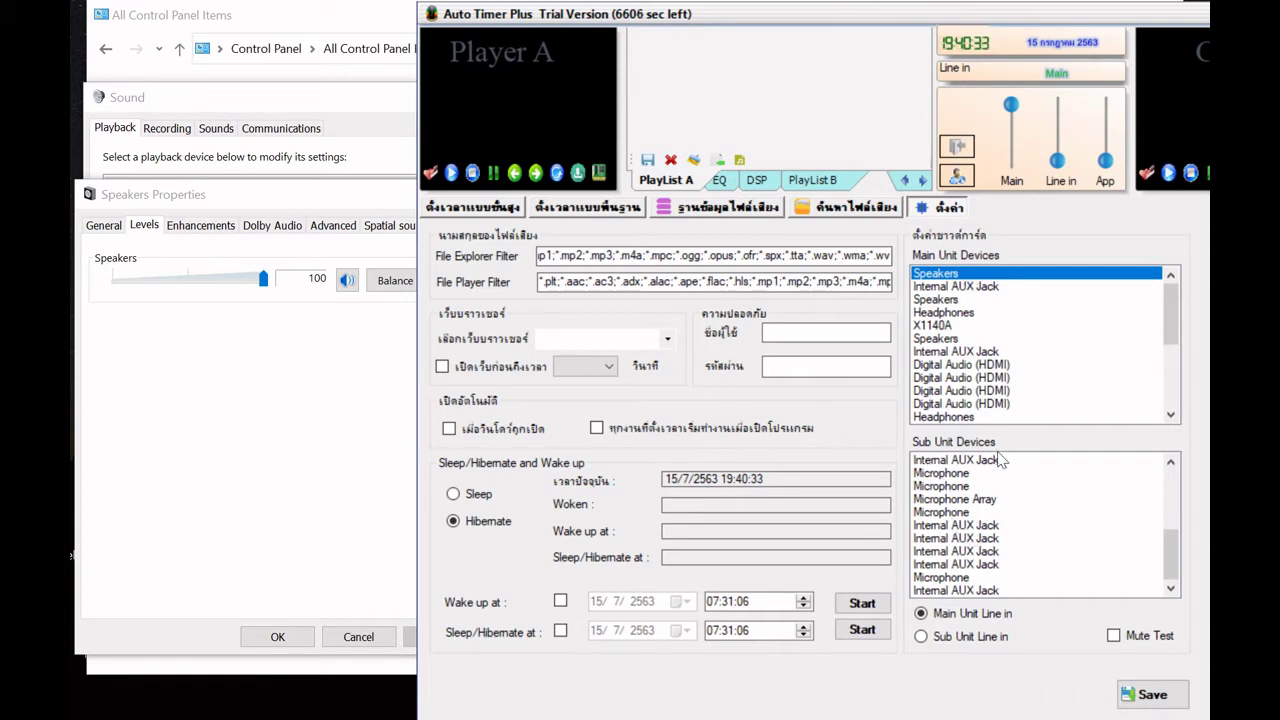
{"action": "left_click", "coordinate": [966, 578]}
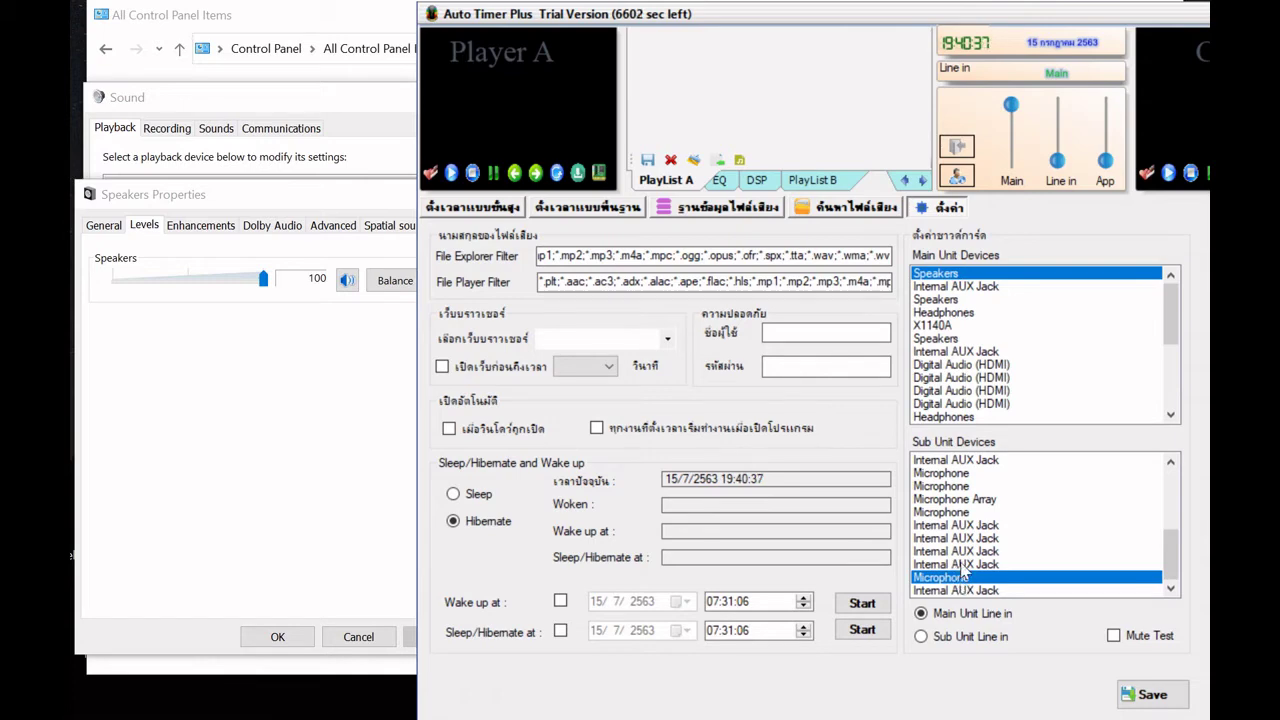
{"action": "left_click", "coordinate": [1116, 638]}
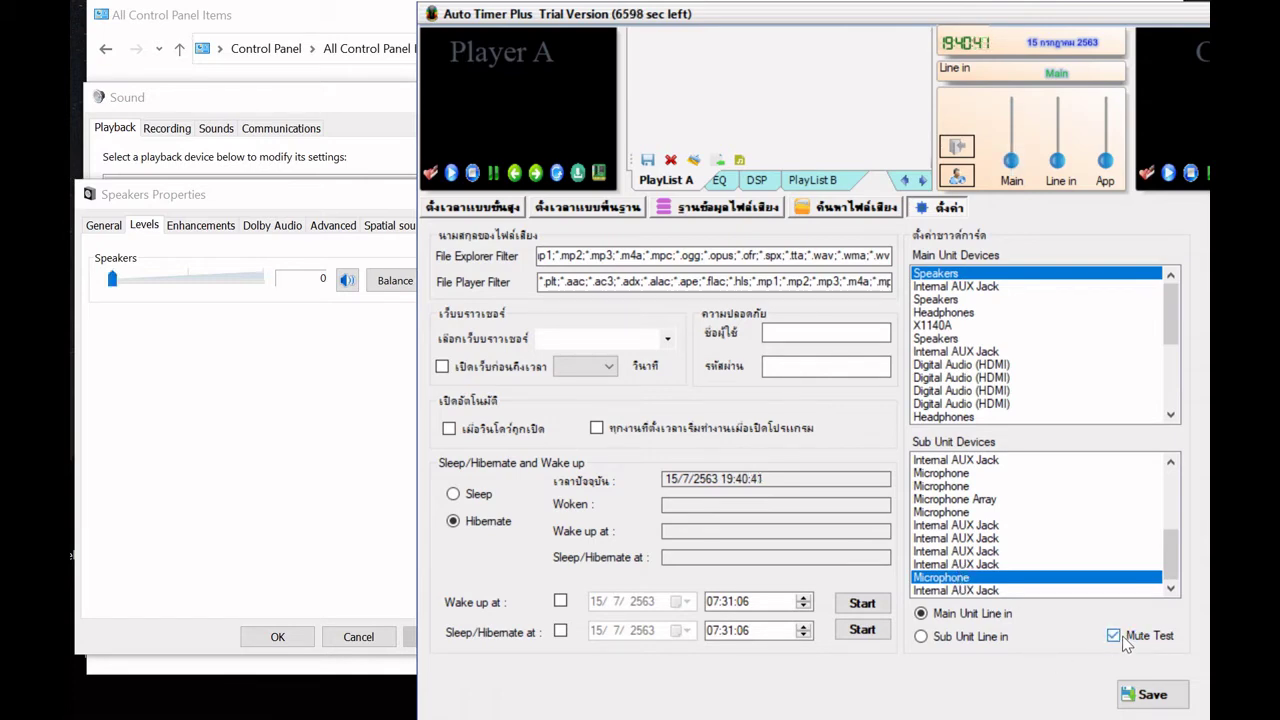
{"action": "left_click", "coordinate": [1122, 640]}
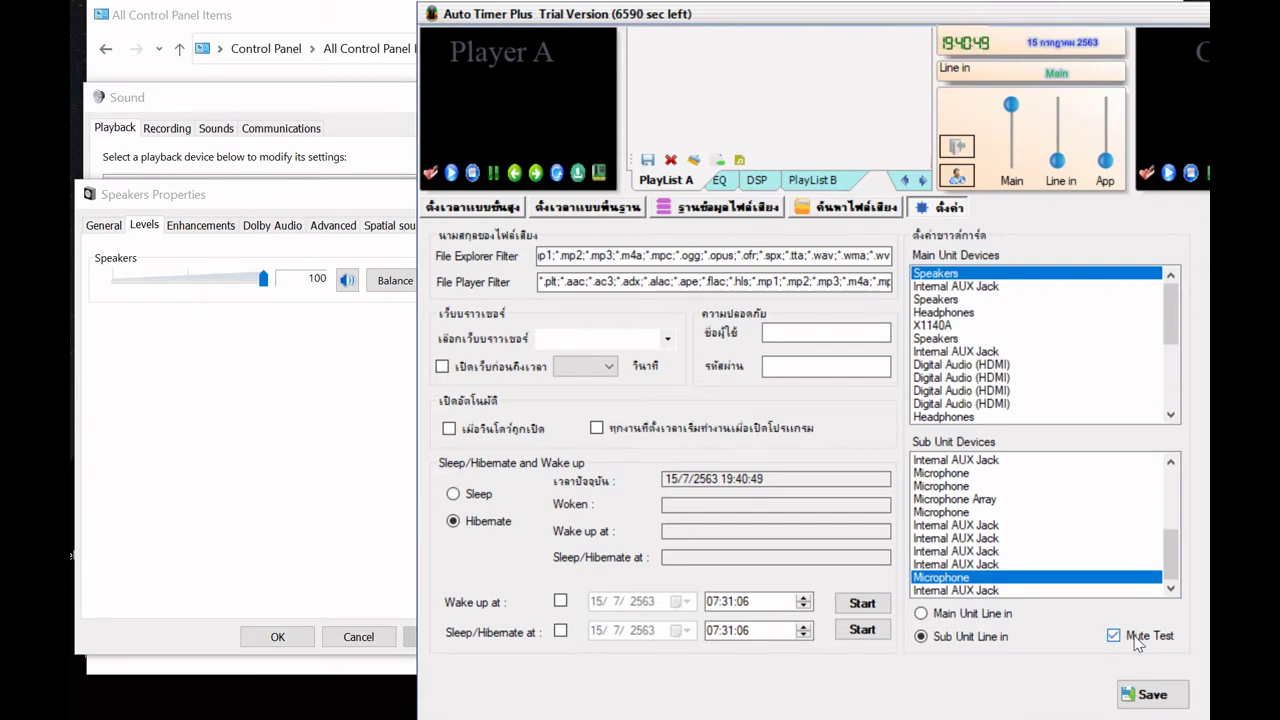
{"action": "left_click", "coordinate": [1137, 643]}
{"action": "left_click", "coordinate": [1137, 643]}
{"action": "left_click", "coordinate": [1137, 643]}
{"action": "double_click", "coordinate": [1137, 643]}
{"action": "left_click", "coordinate": [1137, 643]}
{"action": "left_click", "coordinate": [1140, 639]}
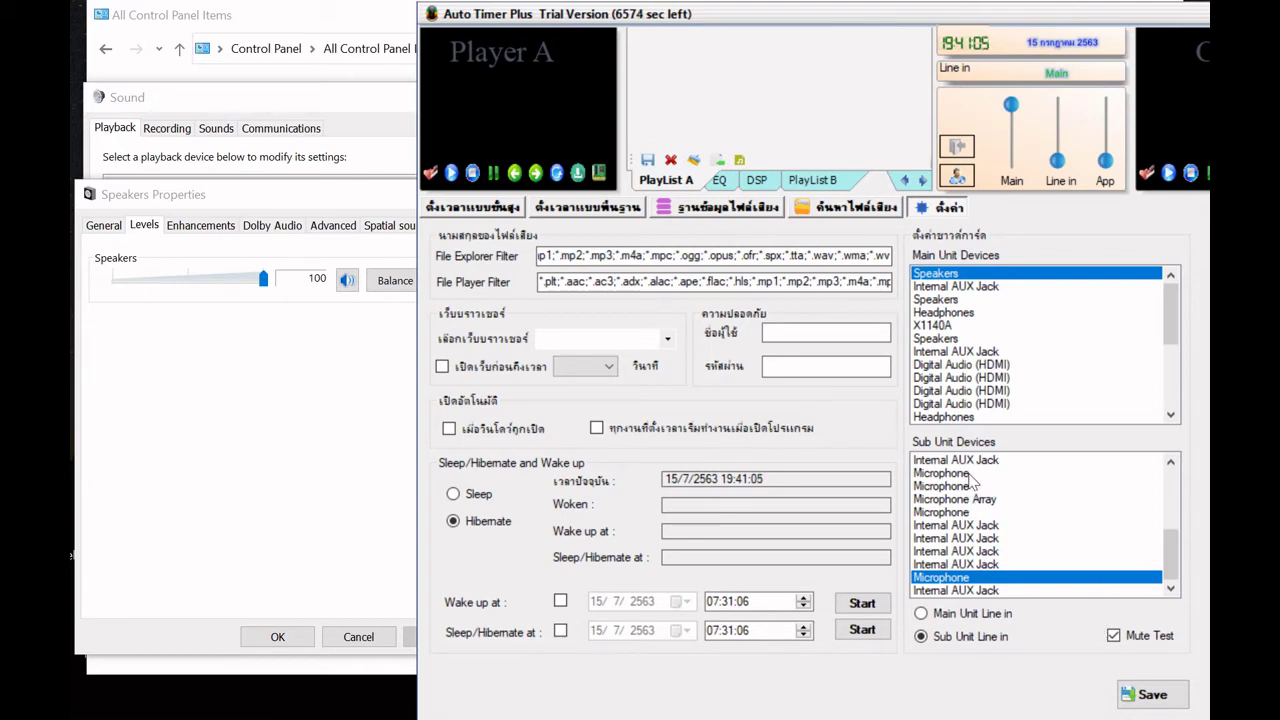
- Select Speakers as the sub unit device and toggle Mute Test several times
{"action": "scroll", "coordinate": [980, 495], "scroll_direction": "up", "scroll_amount": 5}
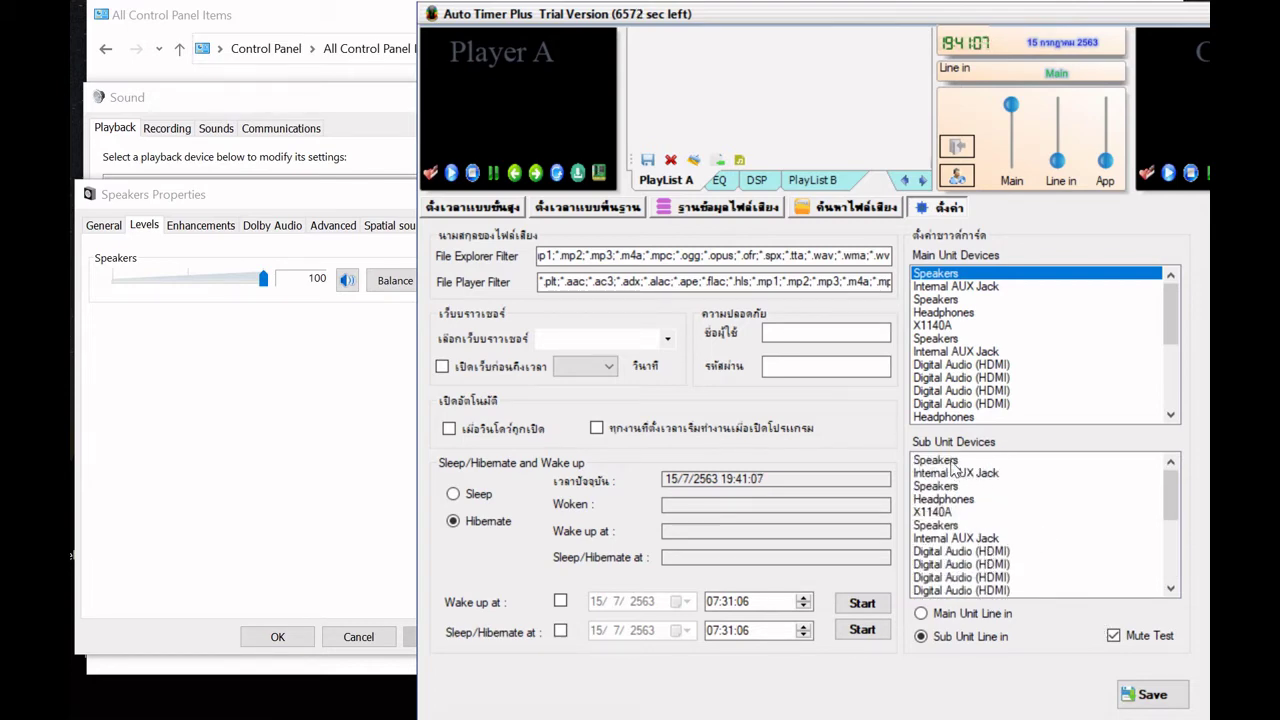
{"action": "left_click", "coordinate": [955, 463]}
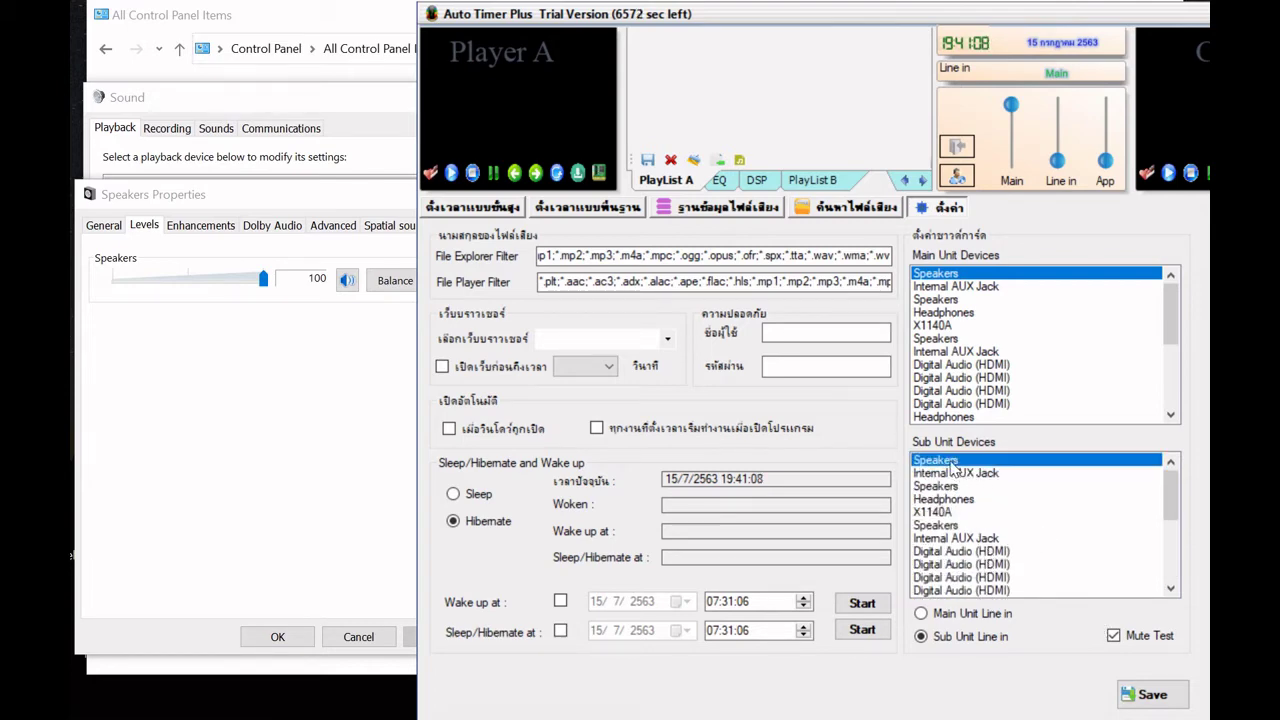
{"action": "left_click", "coordinate": [1122, 644]}
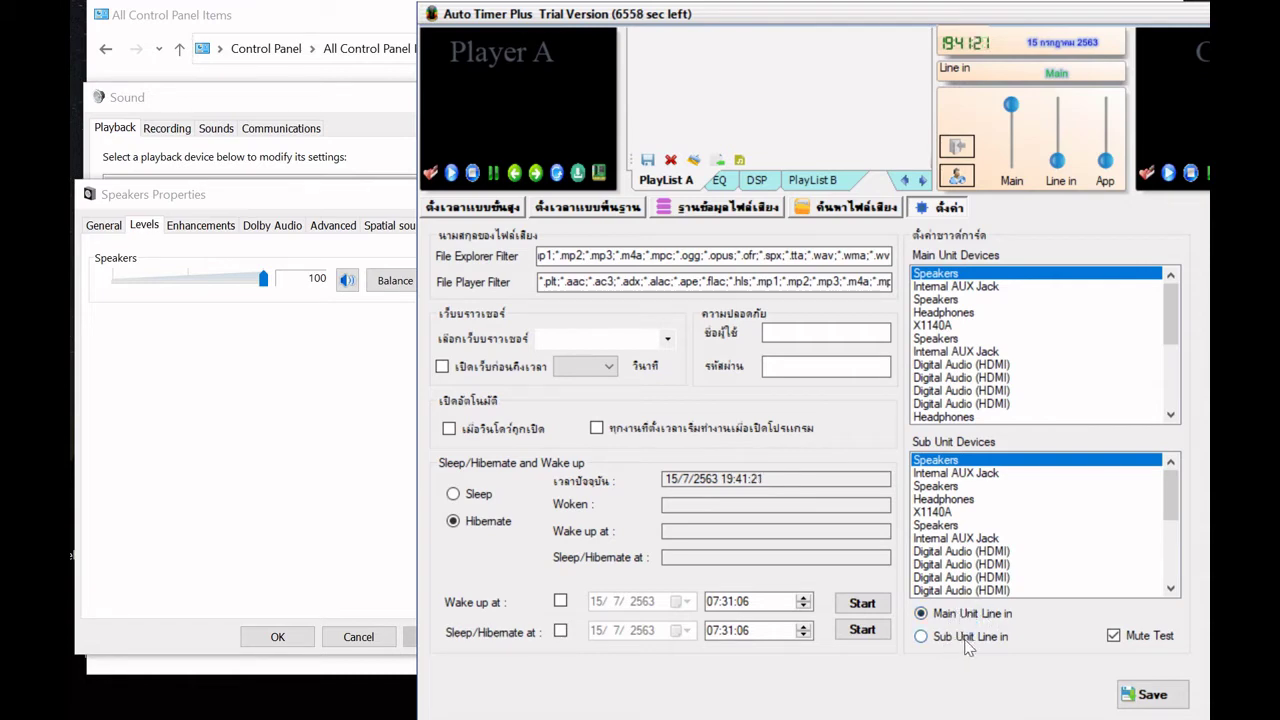
{"action": "left_click", "coordinate": [1113, 637]}
{"action": "left_click", "coordinate": [1113, 637]}
{"action": "left_click", "coordinate": [1113, 637]}
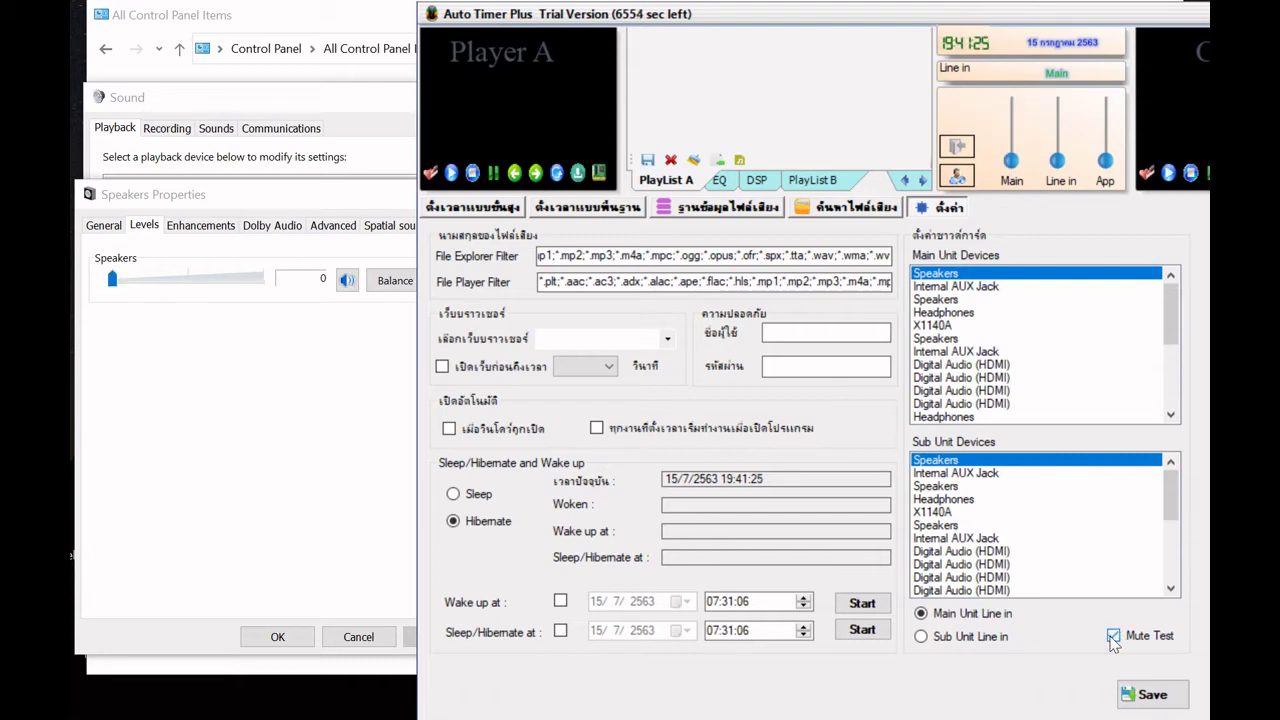
{"action": "left_click", "coordinate": [1113, 637]}
{"action": "left_click", "coordinate": [1113, 637]}
{"action": "left_click", "coordinate": [1113, 637]}
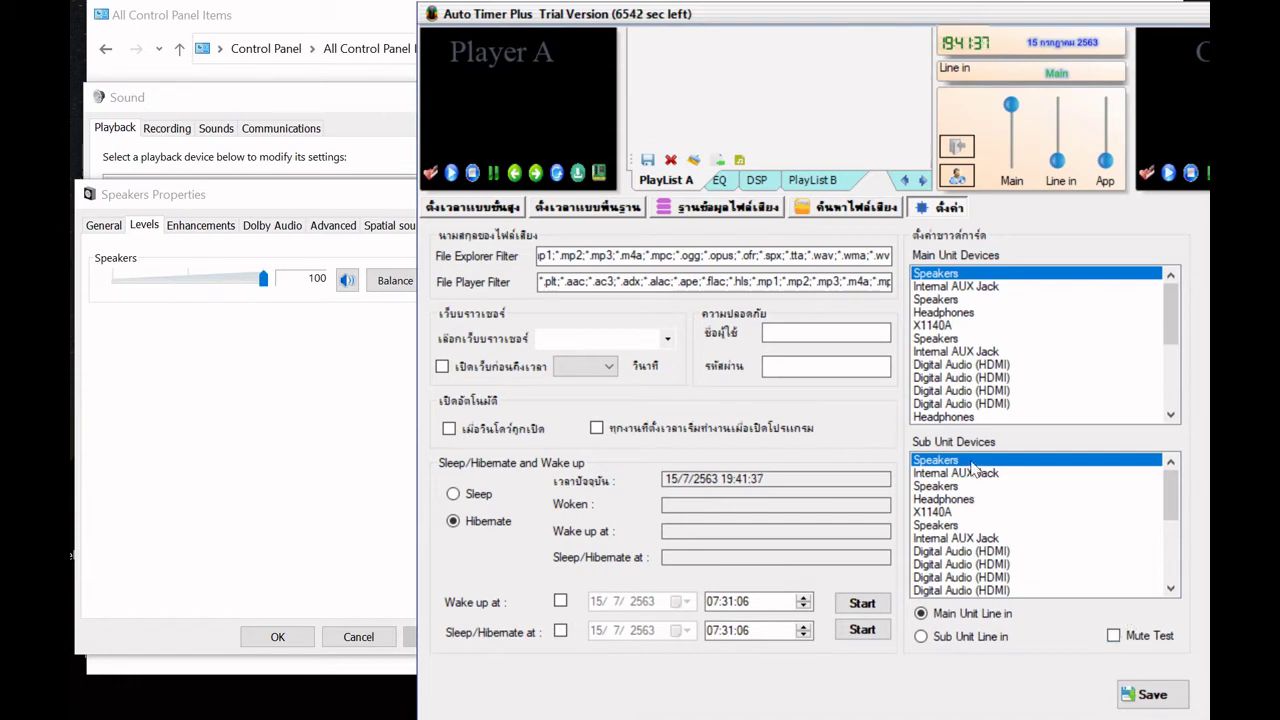
- Toggle Mute Test on and off again, ending with it unchecked
{"action": "left_click", "coordinate": [1121, 639]}
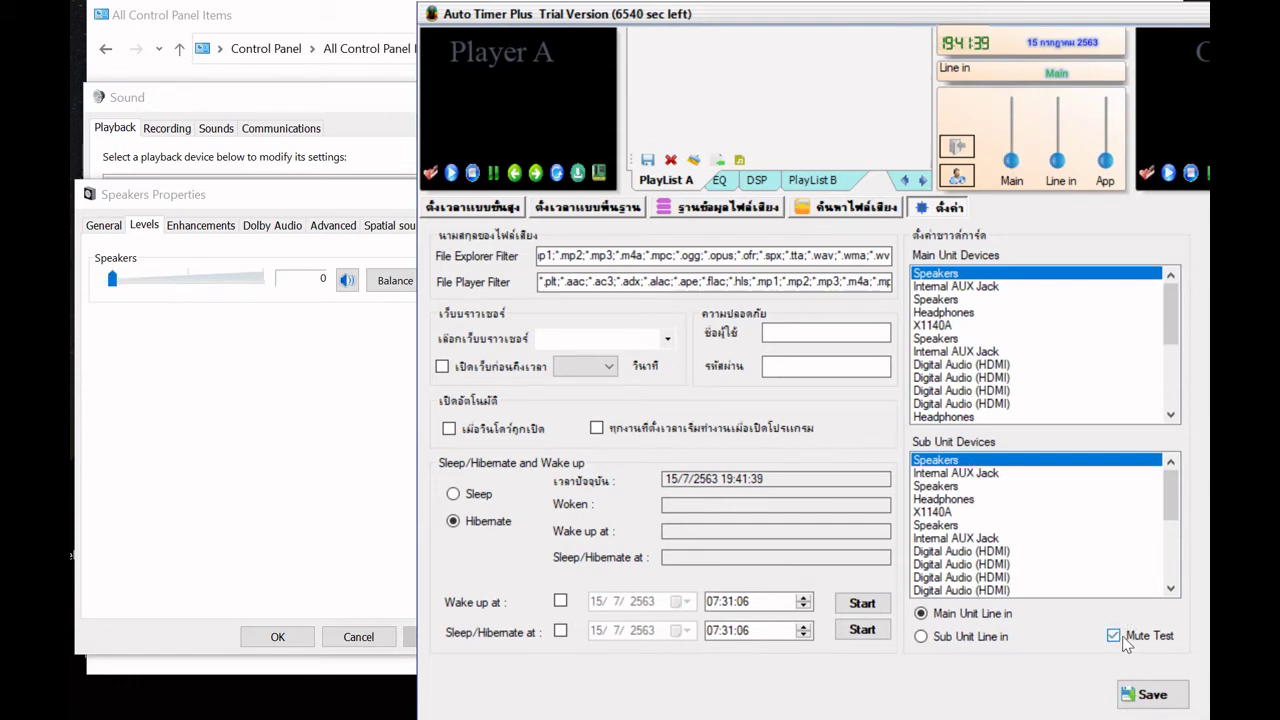
{"action": "left_click", "coordinate": [1121, 639]}
{"action": "left_click", "coordinate": [1121, 639]}
{"action": "left_click", "coordinate": [1121, 639]}
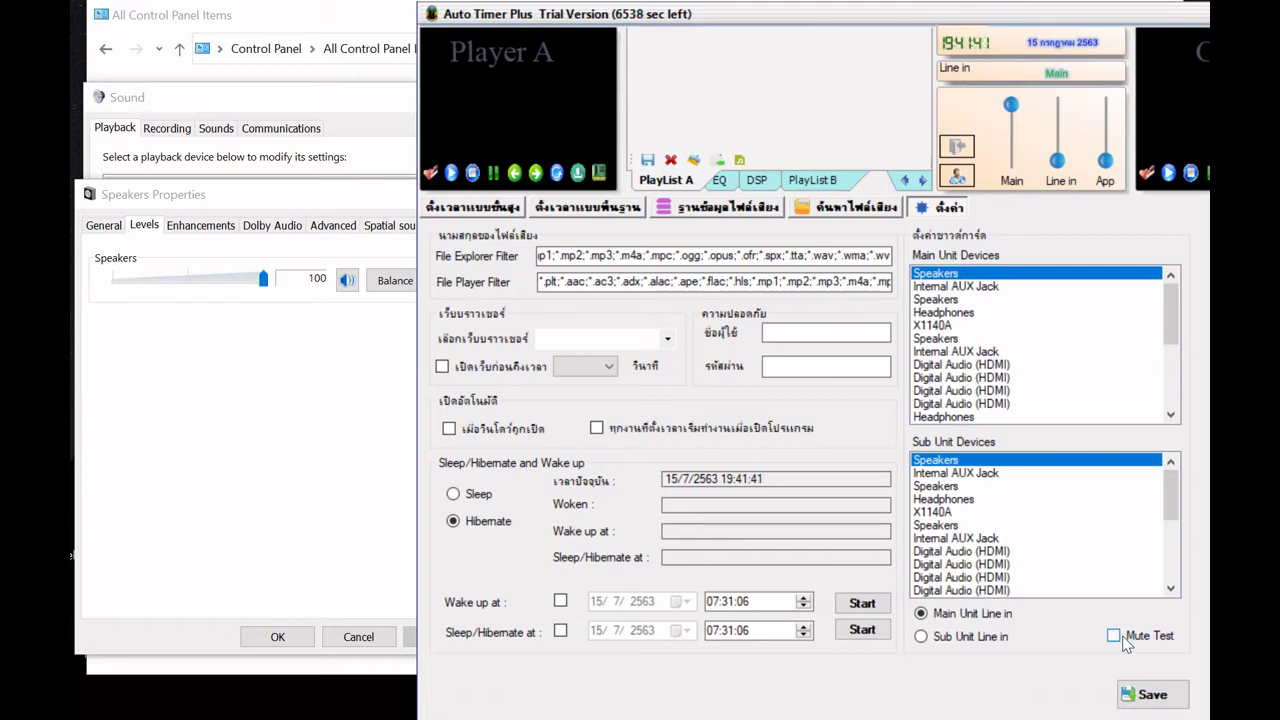
{"action": "left_click", "coordinate": [1121, 639]}
{"action": "left_click", "coordinate": [1121, 639]}
- Set Microphone as the sub unit device with Sub Unit Line in, and toggle Mute Test
{"action": "left_click", "coordinate": [965, 526]}
{"action": "scroll", "coordinate": [966, 550], "scroll_direction": "down", "scroll_amount": 1}
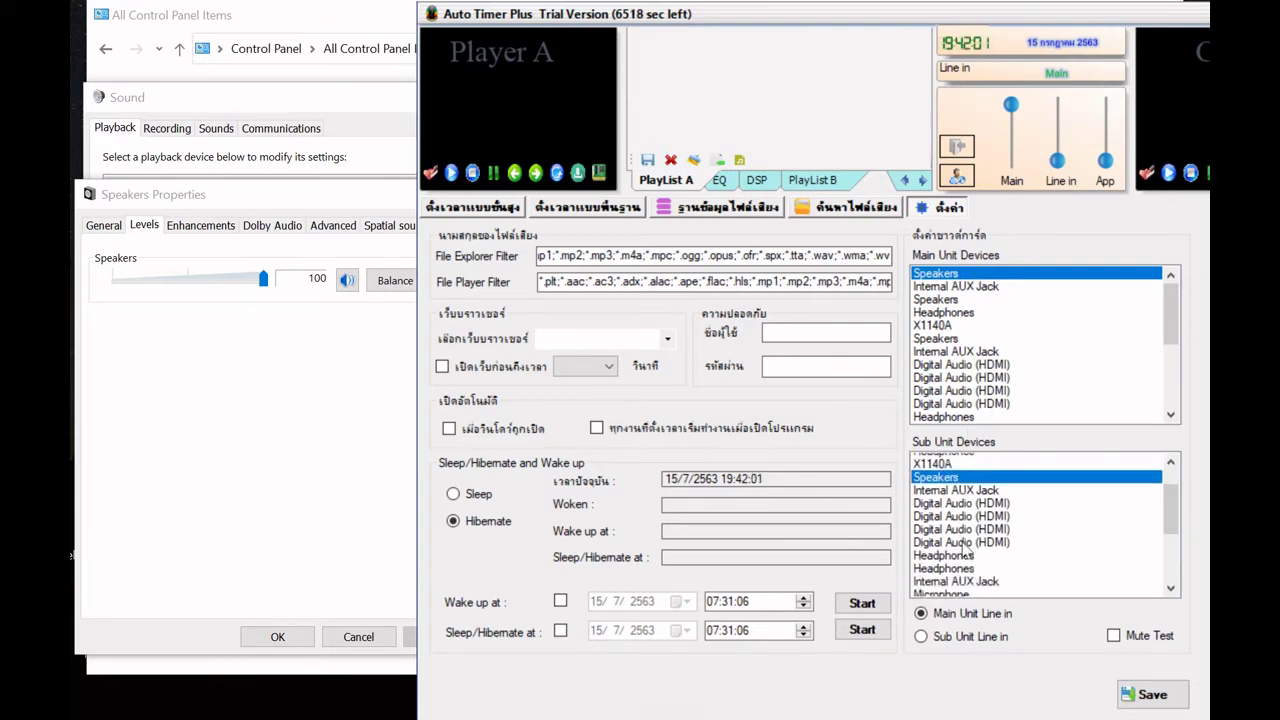
{"action": "scroll", "coordinate": [966, 553], "scroll_direction": "down", "scroll_amount": 3}
{"action": "left_click", "coordinate": [963, 473]}
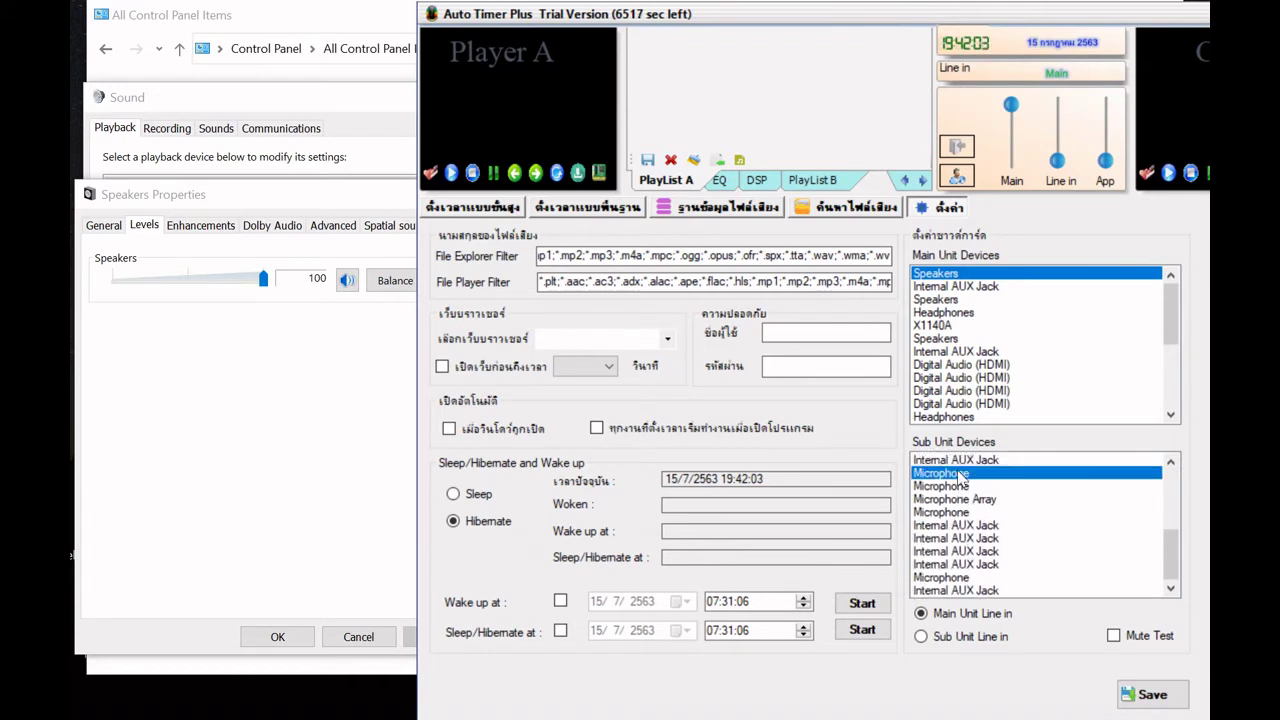
{"action": "left_click", "coordinate": [984, 638]}
{"action": "left_click", "coordinate": [1138, 638]}
- Cancel the Speakers Properties and Sound dialogs without applying changes
{"action": "left_click", "coordinate": [335, 446]}
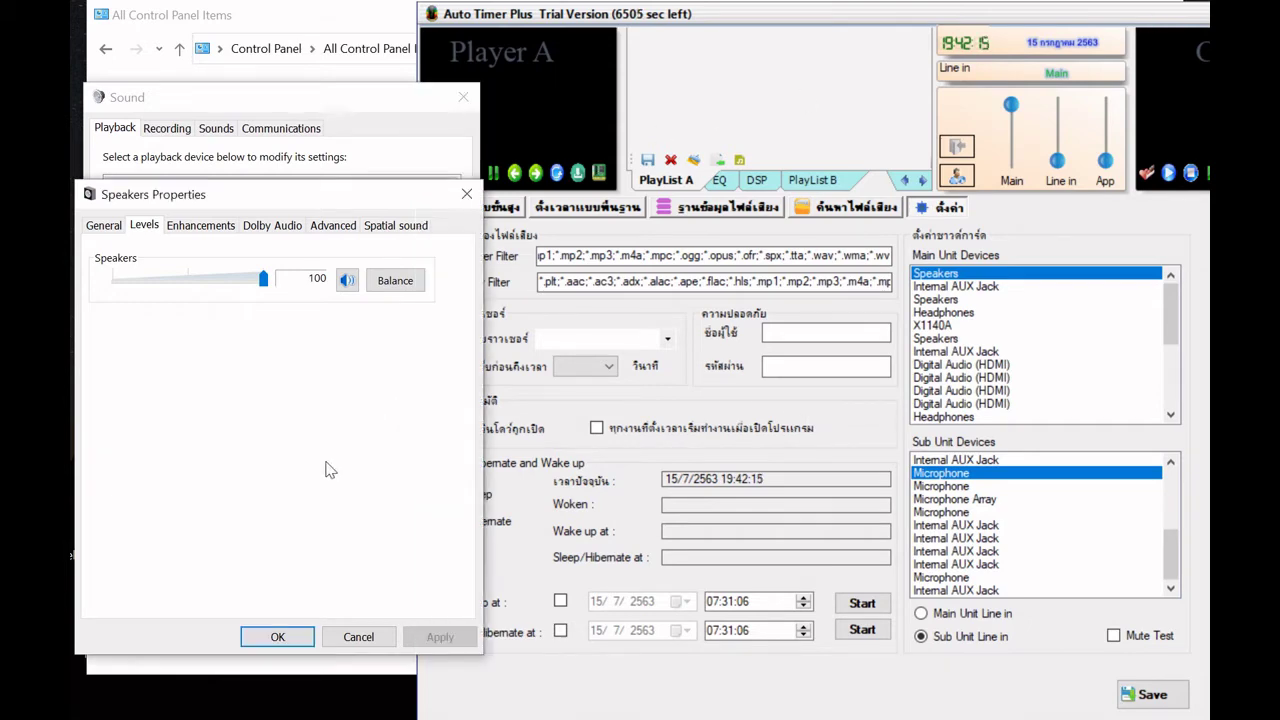
{"action": "left_click", "coordinate": [358, 637]}
{"action": "left_click", "coordinate": [355, 540]}
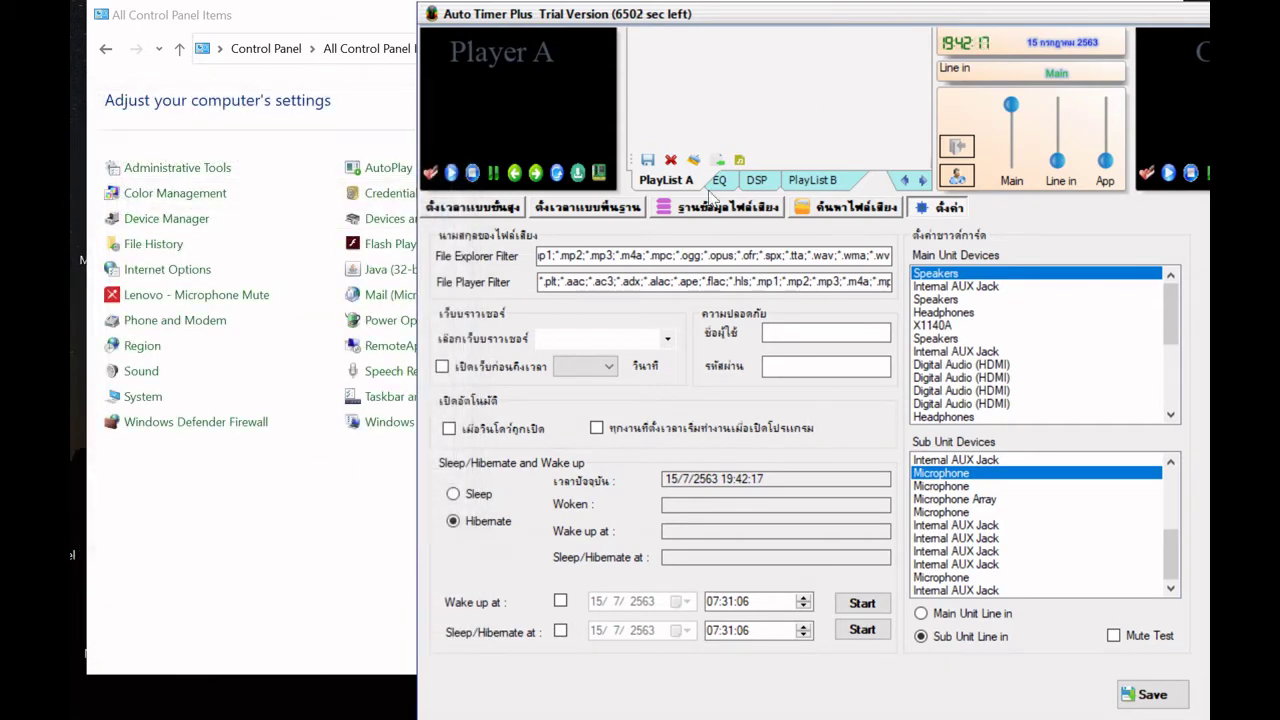
- Move the Auto Timer Plus window left and open the ค้นหาไฟล์เสียง sound-file browser
{"action": "left_click_drag", "start_coordinate": [945, 23], "coordinate": [599, 20]}
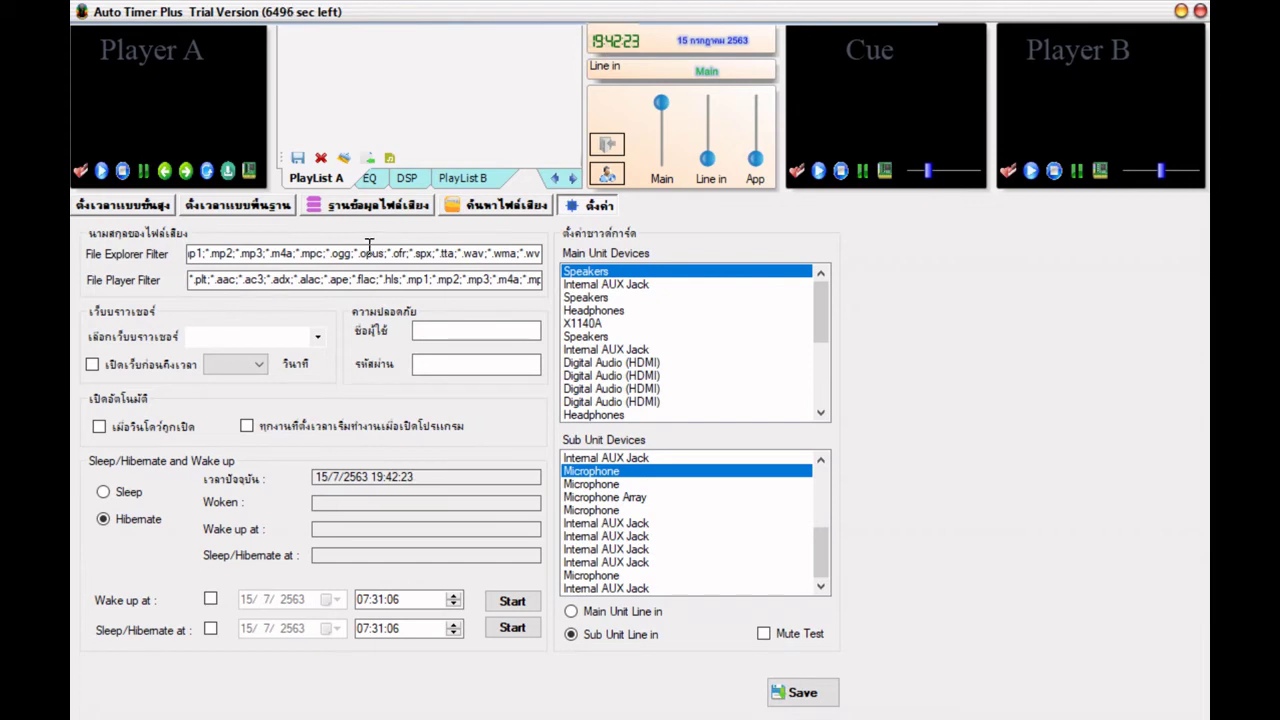
{"action": "left_click", "coordinate": [492, 210]}
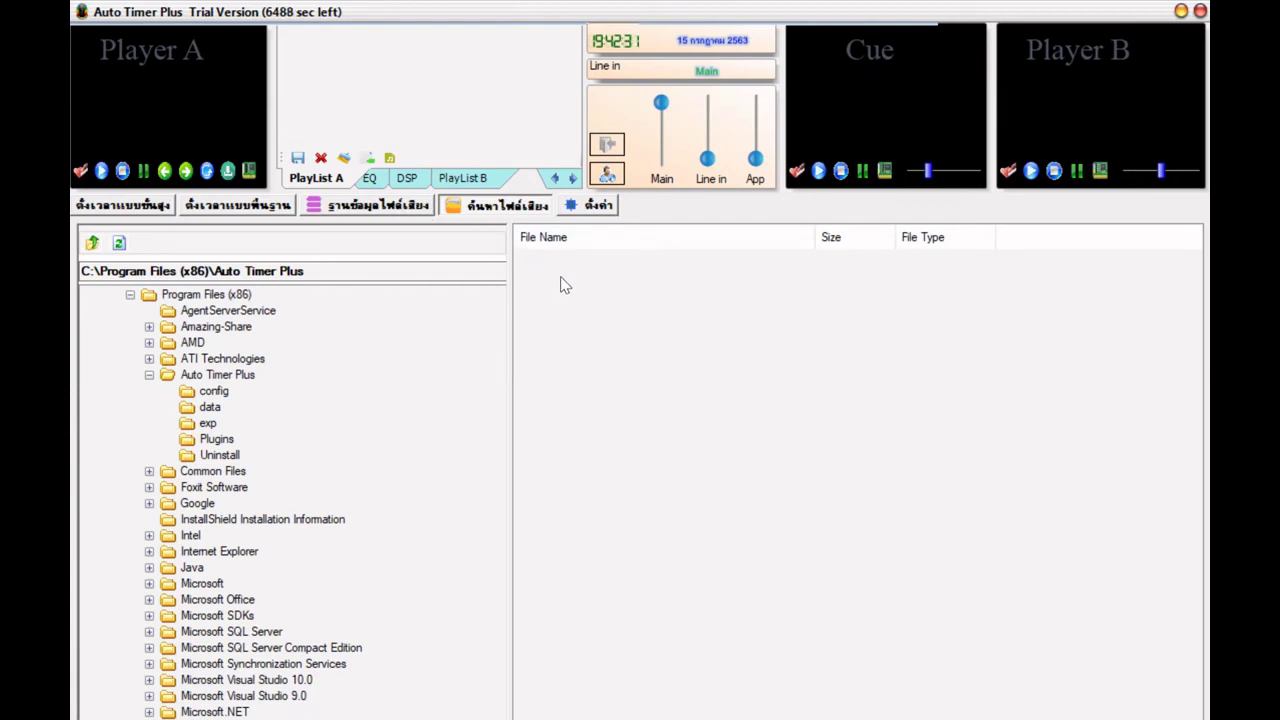
- Browse the mp3 subfolders under D:\music, then switch to the ตั้งค่า settings page
{"action": "left_click", "coordinate": [130, 298]}
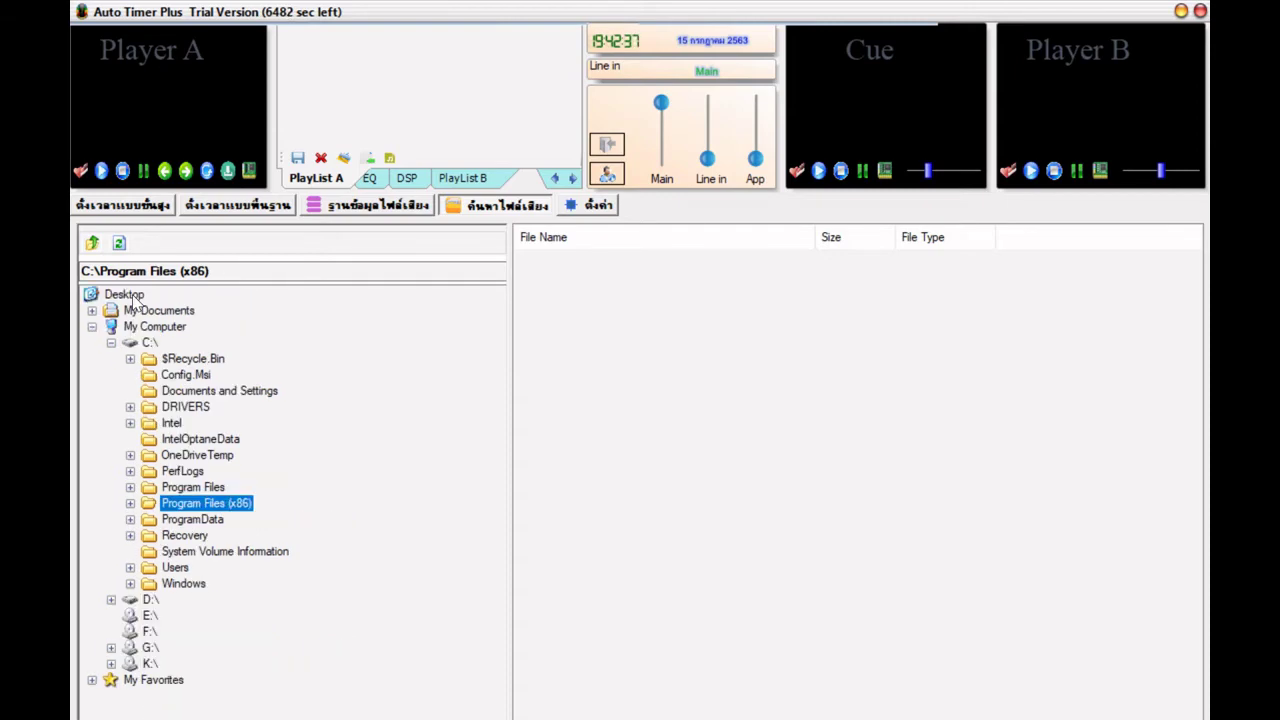
{"action": "left_click", "coordinate": [110, 600]}
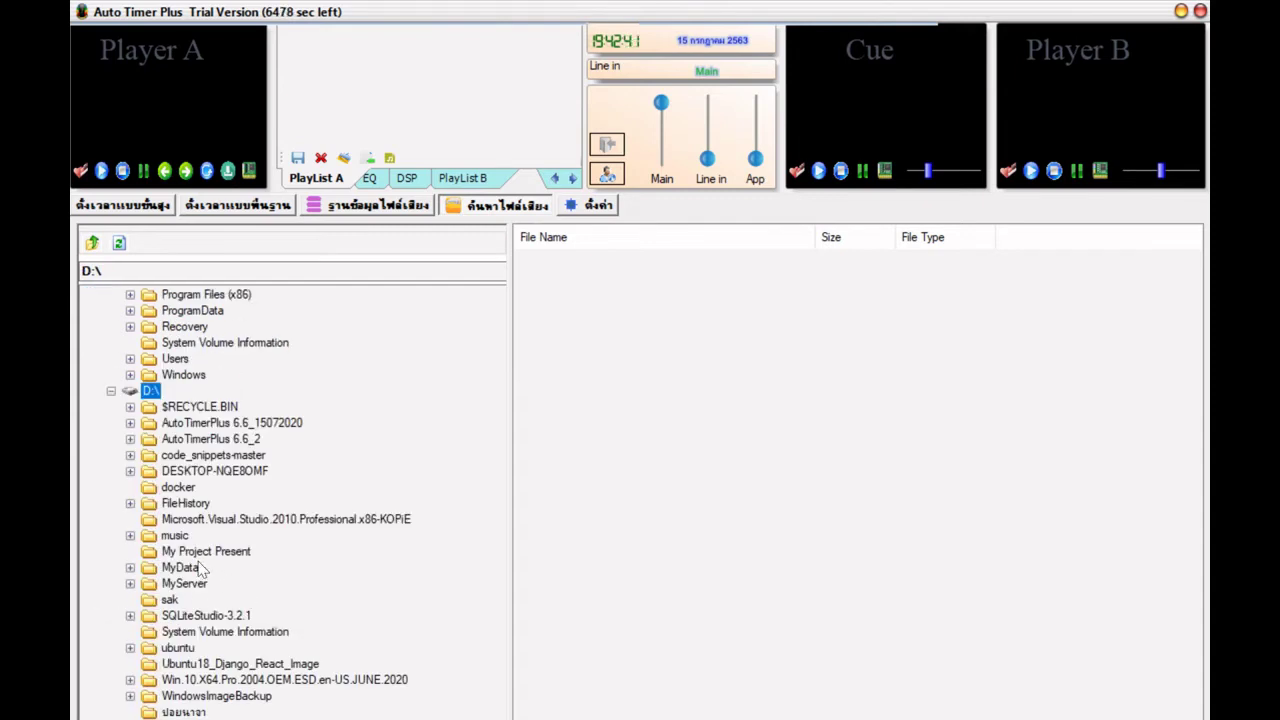
{"action": "left_click", "coordinate": [174, 536]}
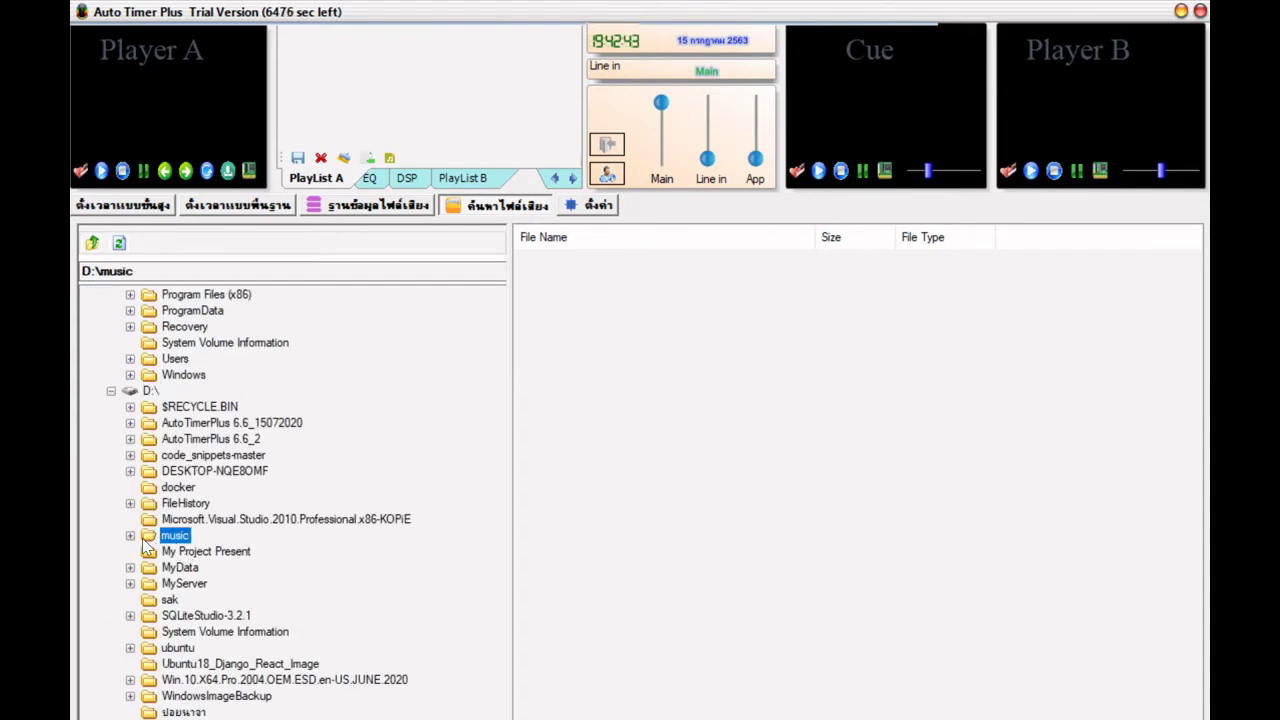
{"action": "double_click", "coordinate": [143, 537]}
{"action": "left_click", "coordinate": [197, 555]}
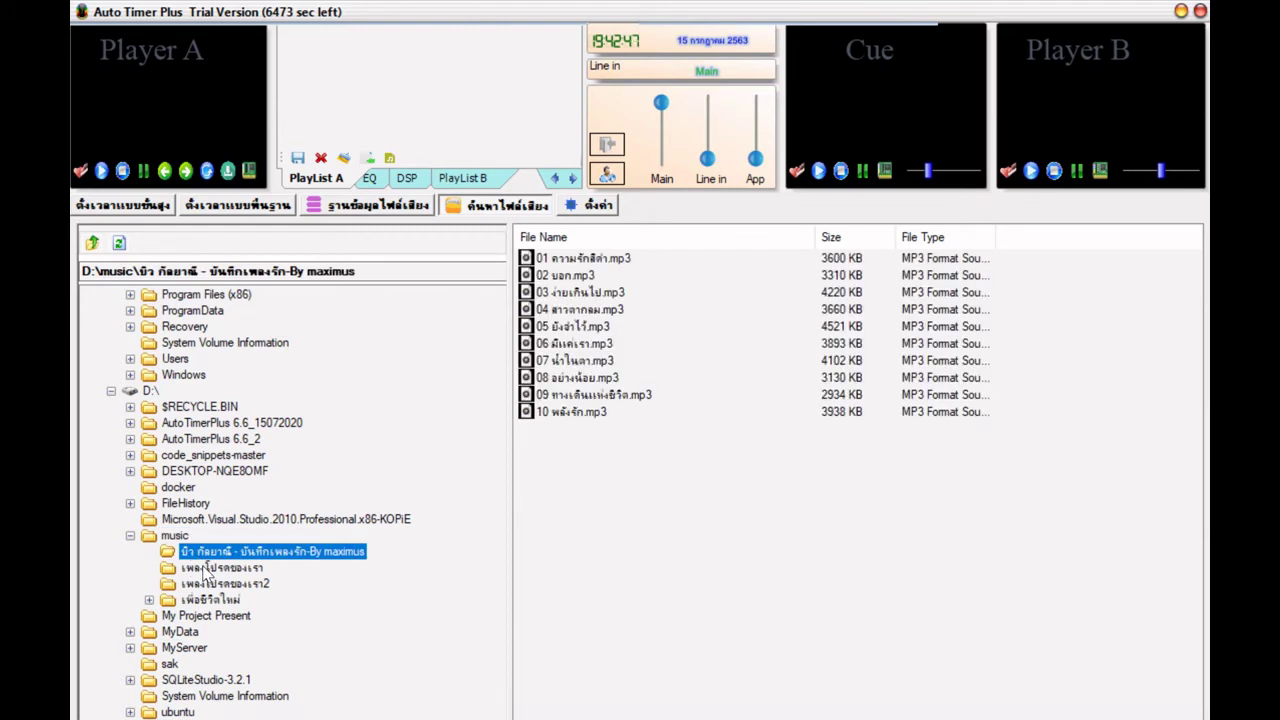
{"action": "left_click", "coordinate": [206, 583]}
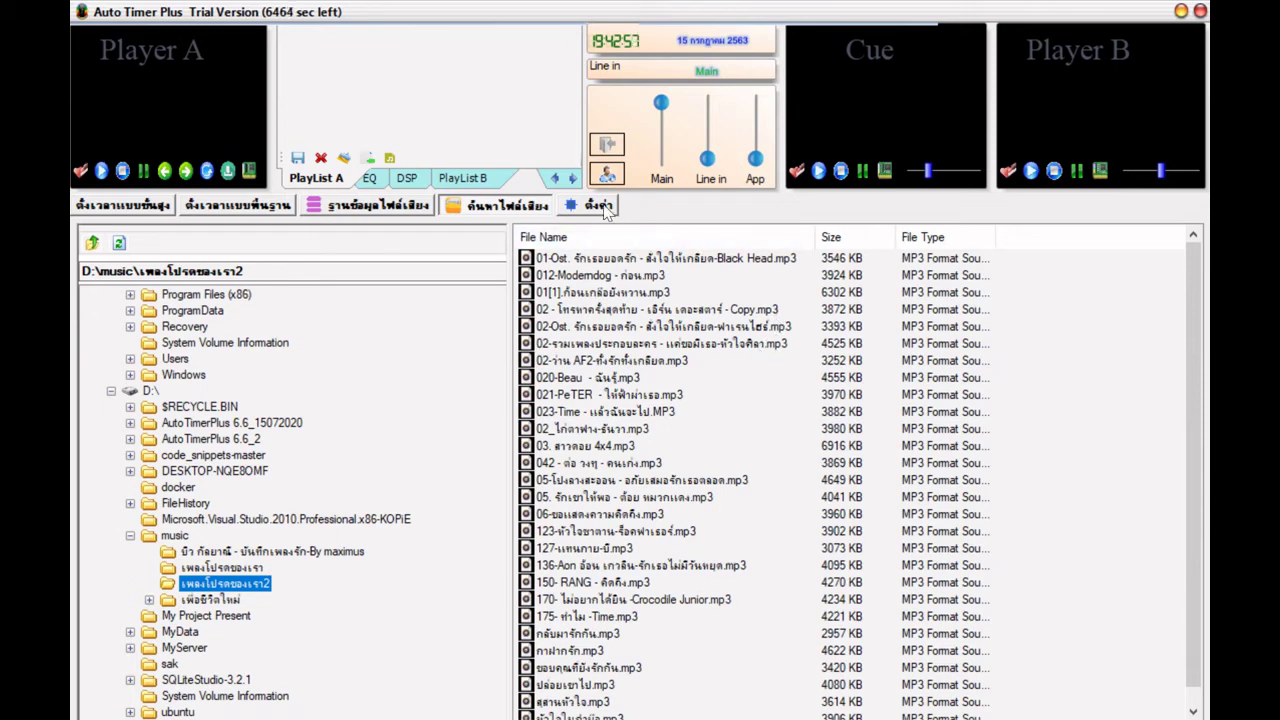
{"action": "left_click", "coordinate": [572, 209]}
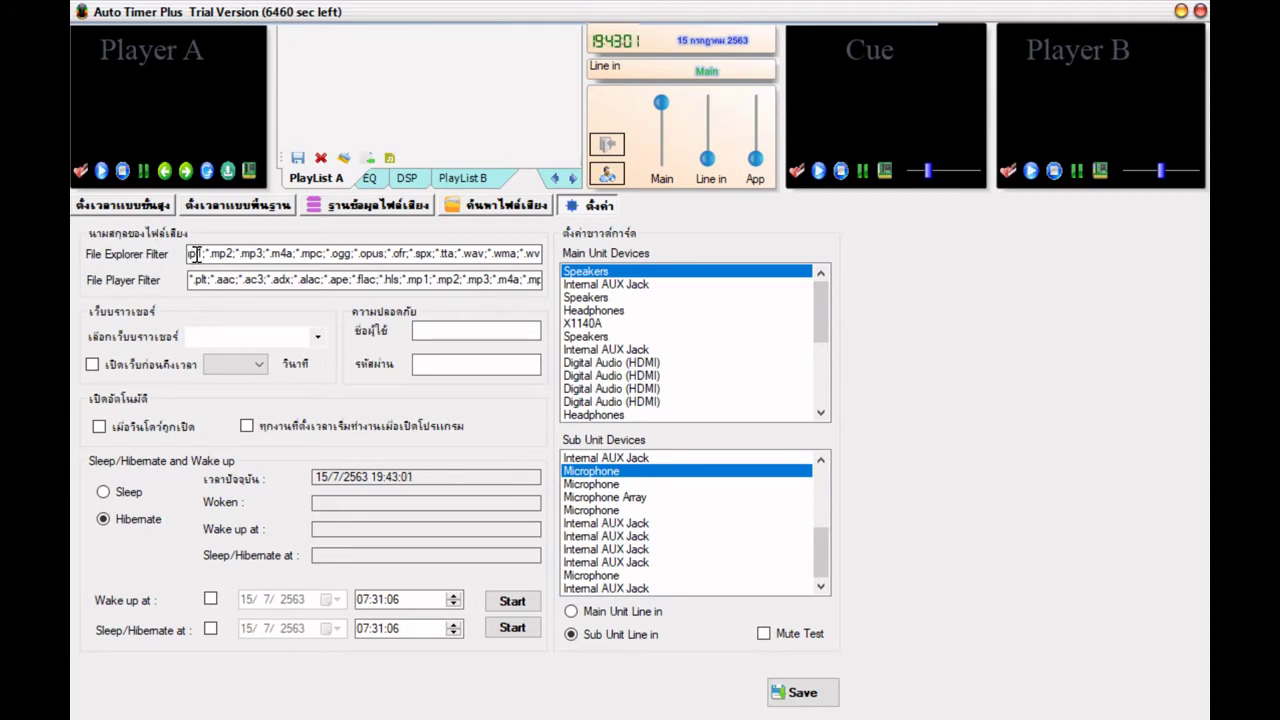
- Select the File Explorer Filter text, then return to the music file list in เพลงโปรดของเรา2
{"action": "left_click_drag", "start_coordinate": [197, 254], "coordinate": [160, 268]}
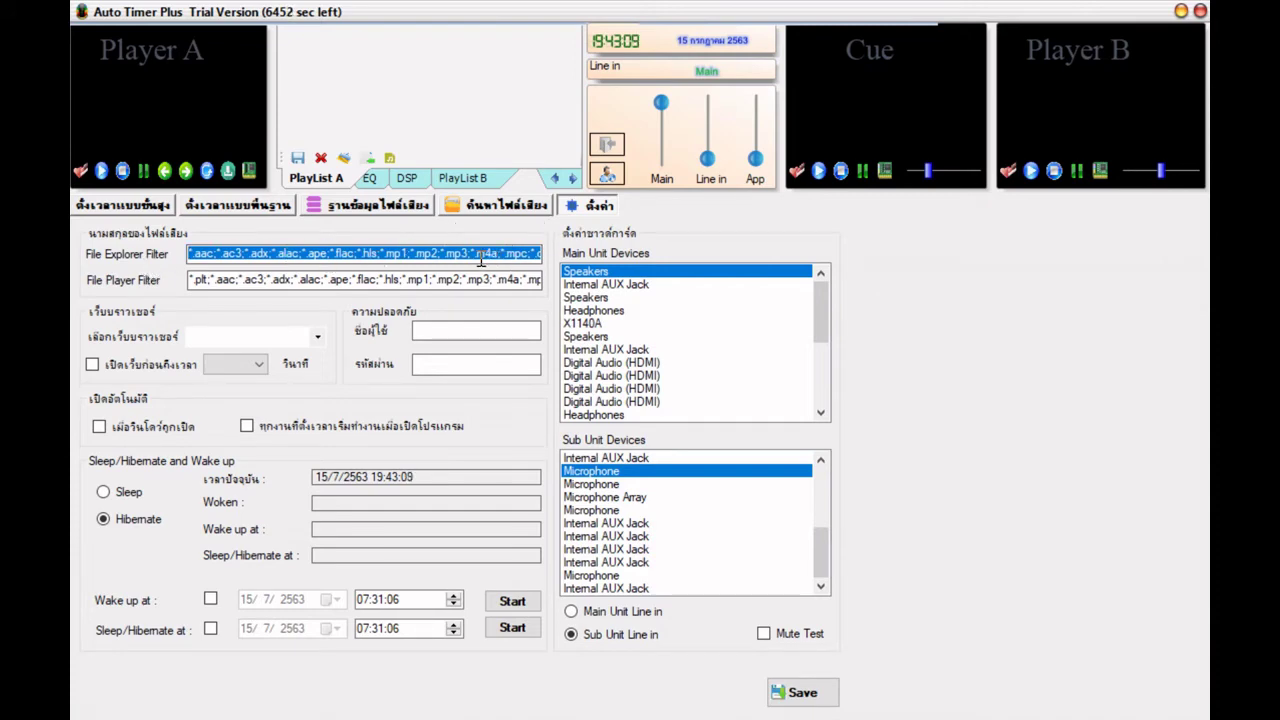
{"action": "left_click", "coordinate": [495, 205]}
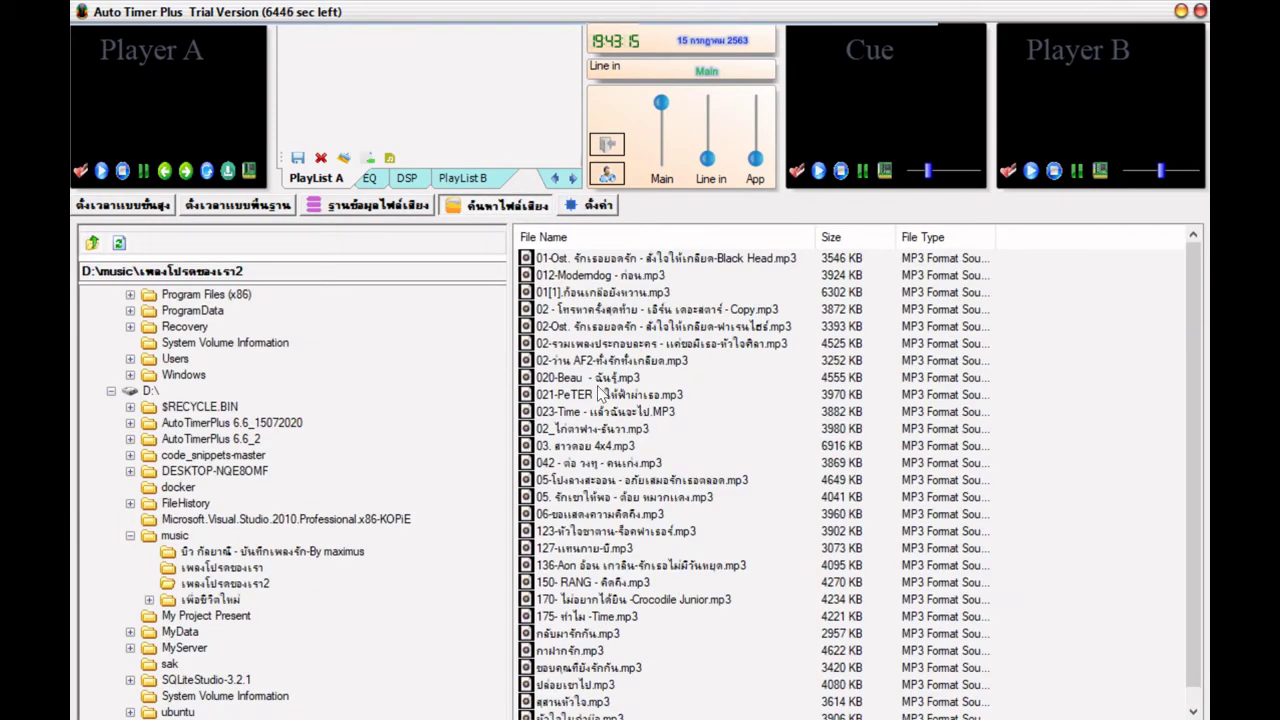
- Browse the file rows and preview the 3872 KB Copy.mp3 track in the Cue player
{"action": "left_click", "coordinate": [635, 345]}
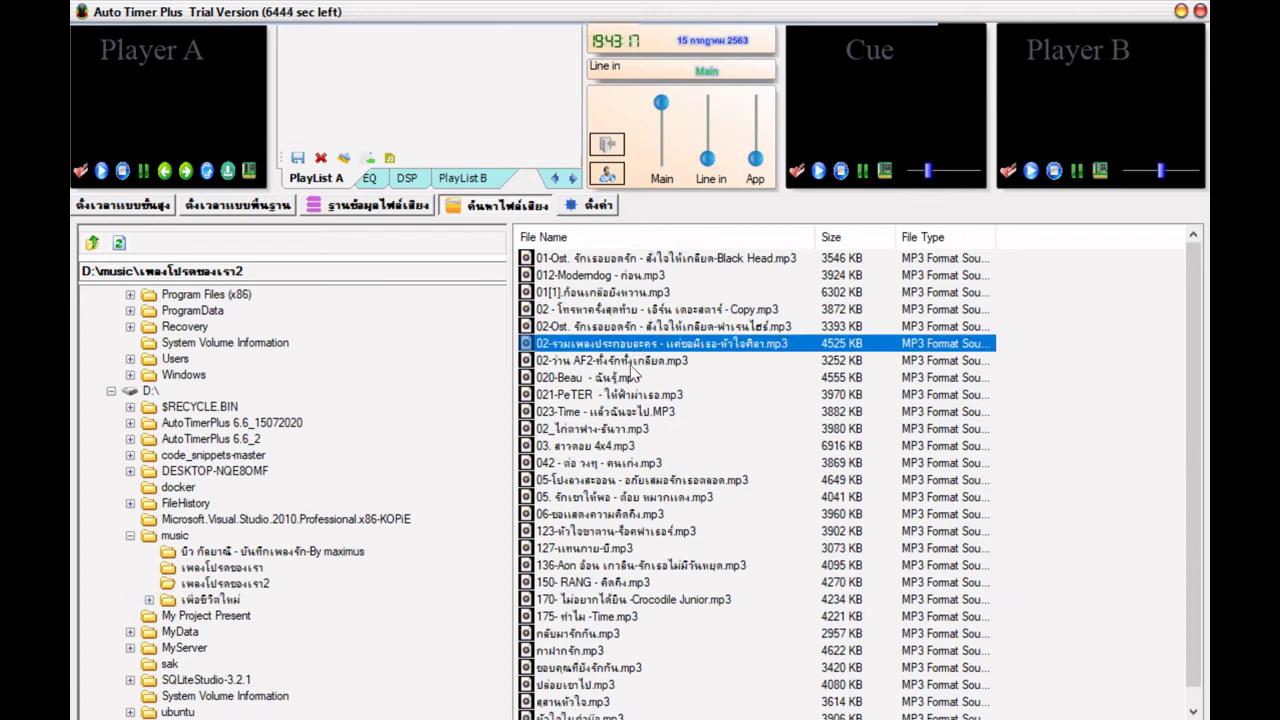
{"action": "left_click", "coordinate": [633, 364]}
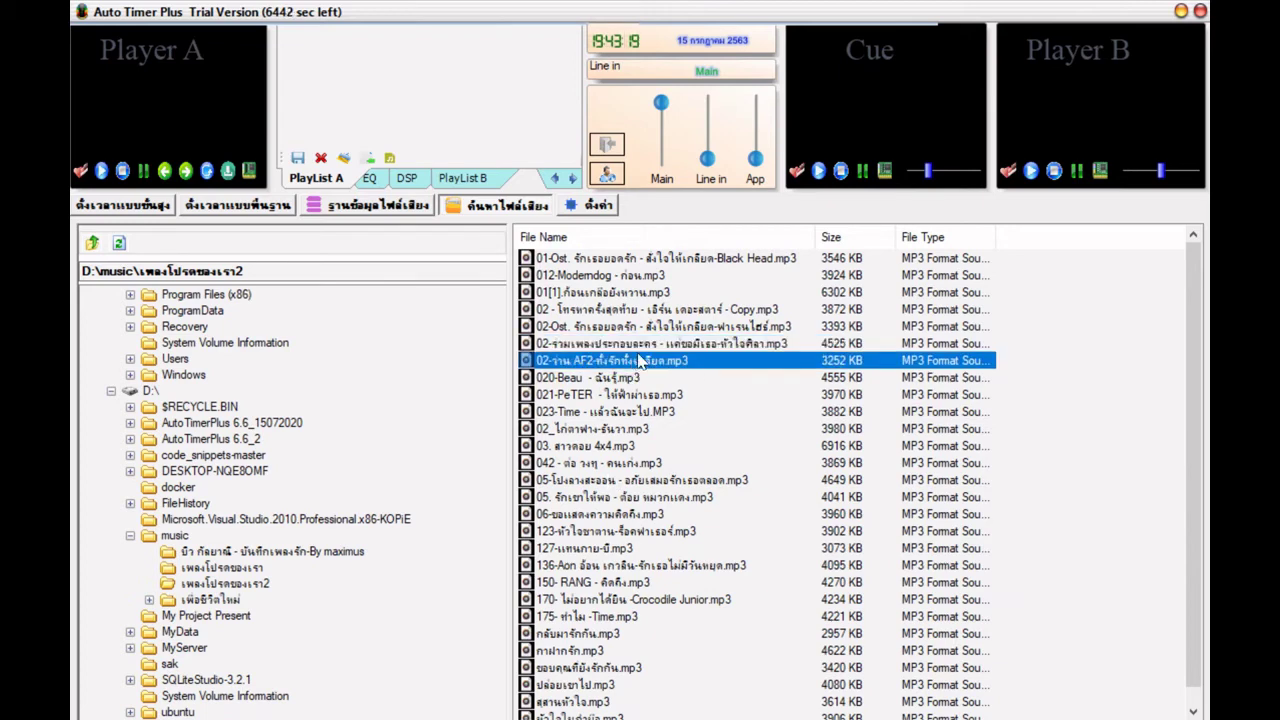
{"action": "left_click", "coordinate": [648, 294]}
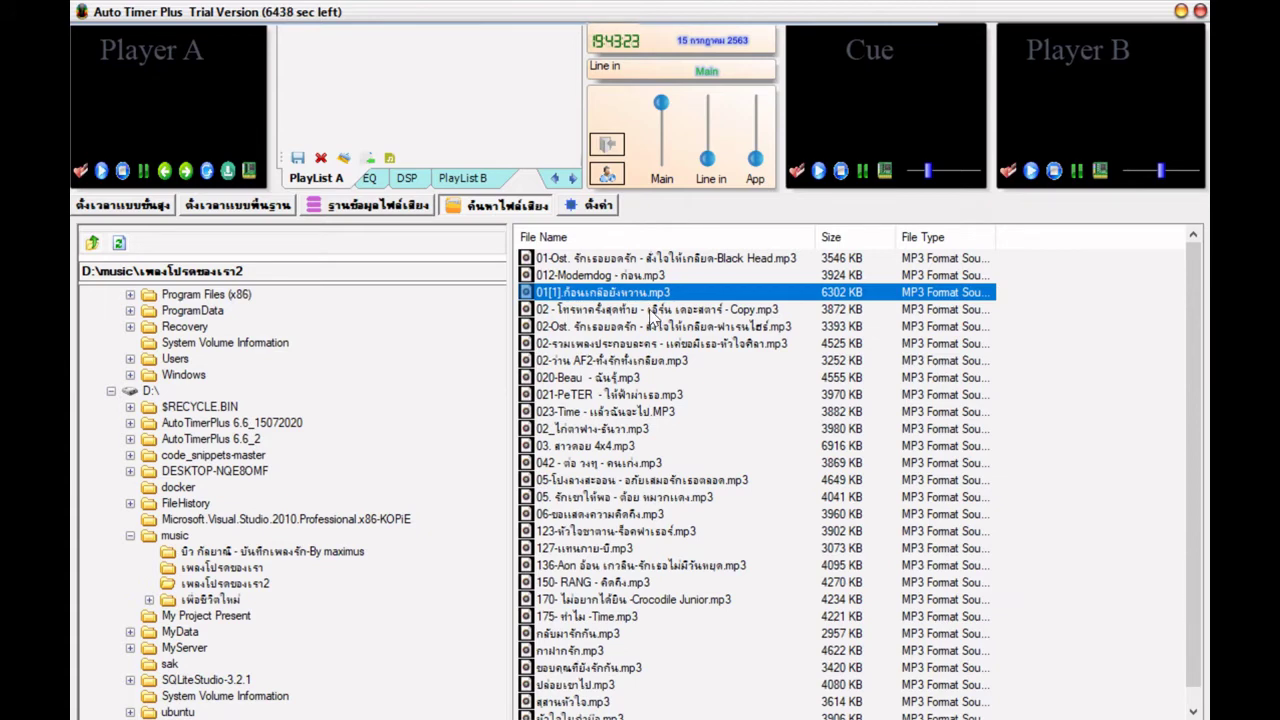
{"action": "left_click", "coordinate": [651, 310]}
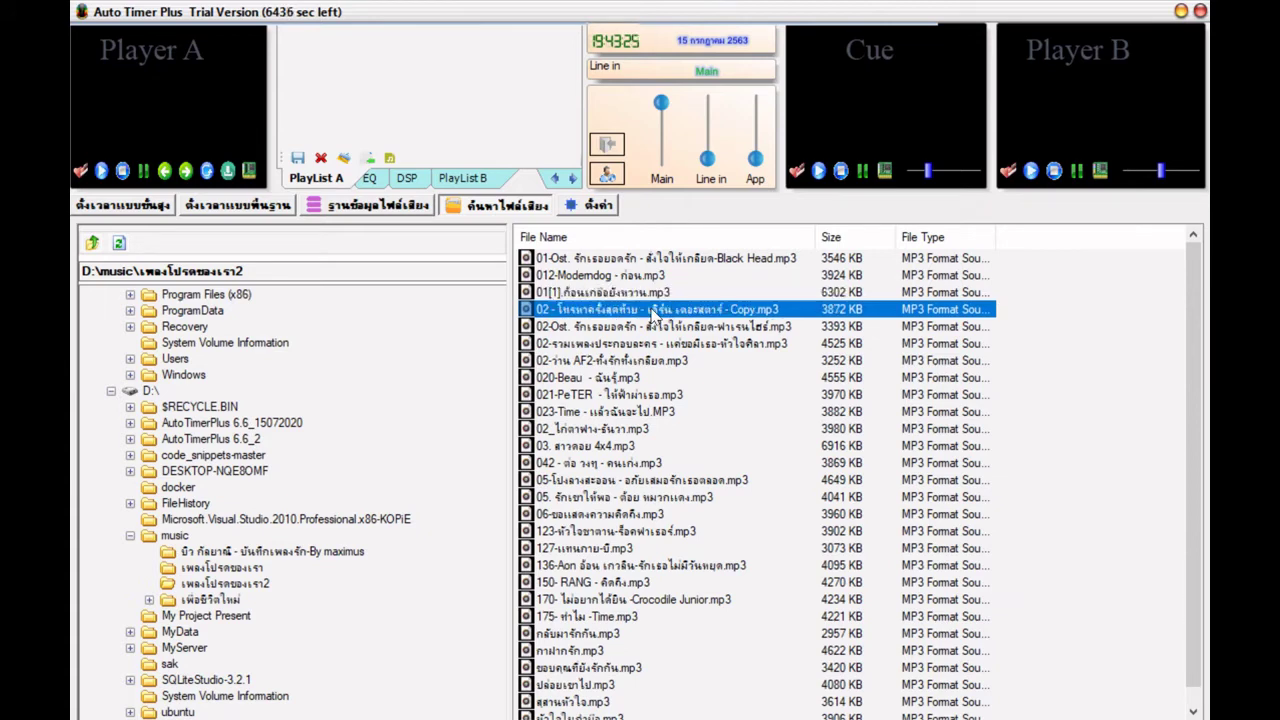
{"action": "right_click", "coordinate": [655, 312]}
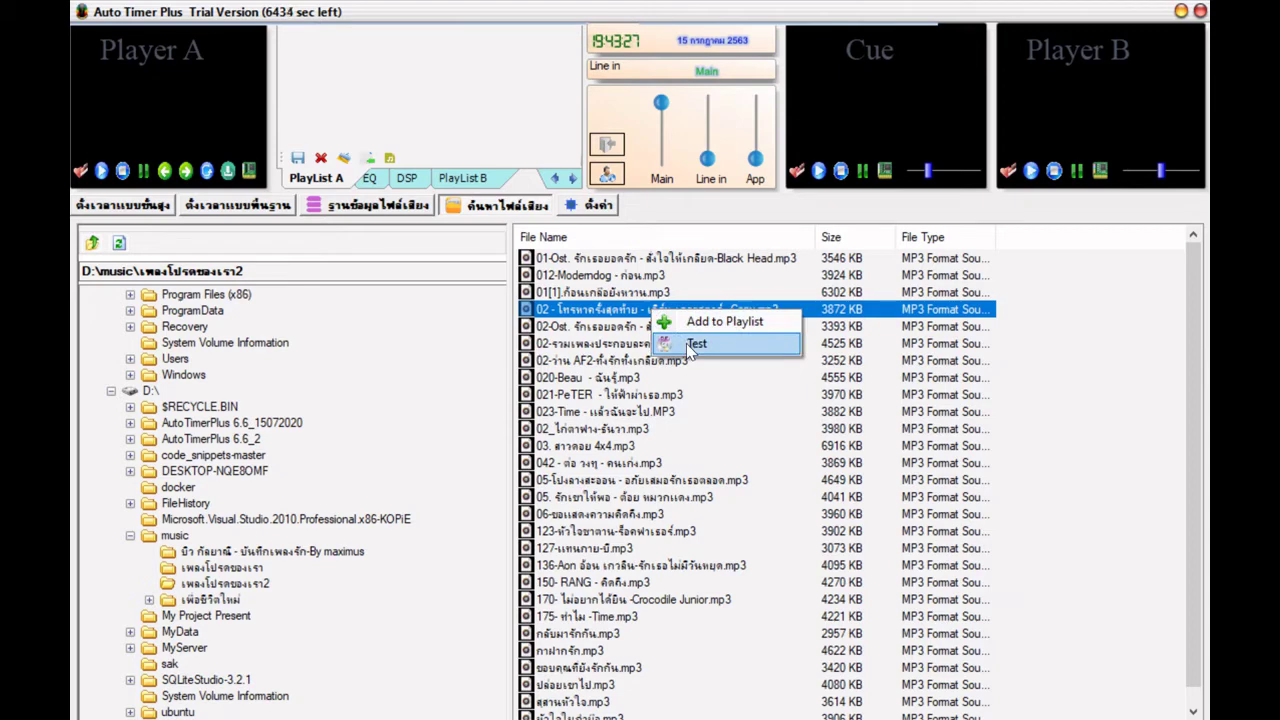
{"action": "left_click", "coordinate": [690, 344]}
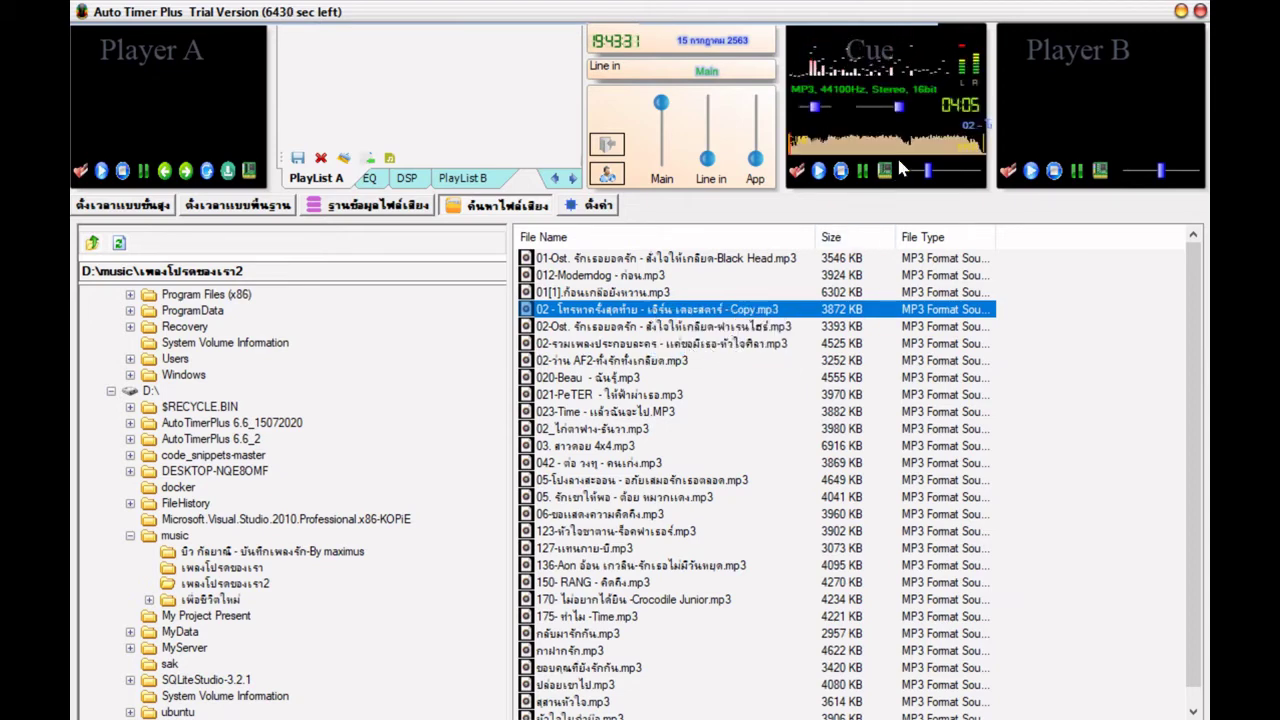
- Adjust the Cue slider, then stop the Cue preview
{"action": "left_click_drag", "start_coordinate": [898, 106], "coordinate": [880, 113]}
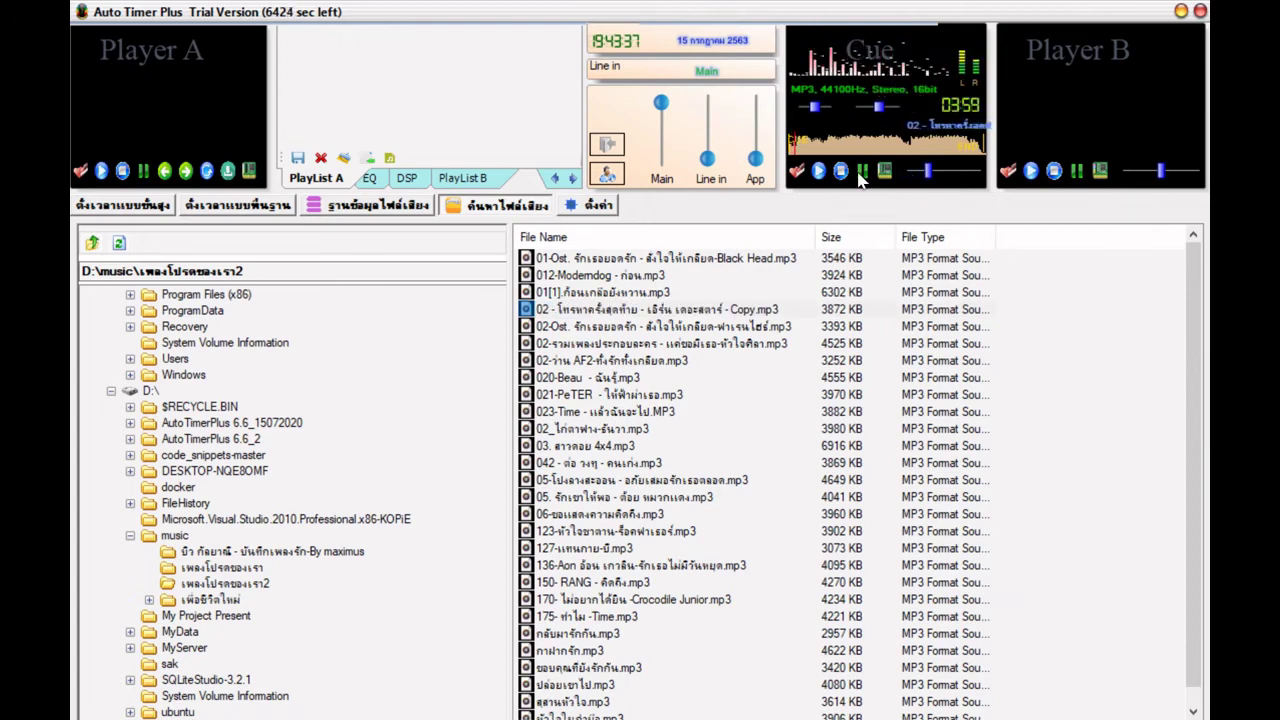
{"action": "left_click_drag", "start_coordinate": [878, 107], "coordinate": [868, 110]}
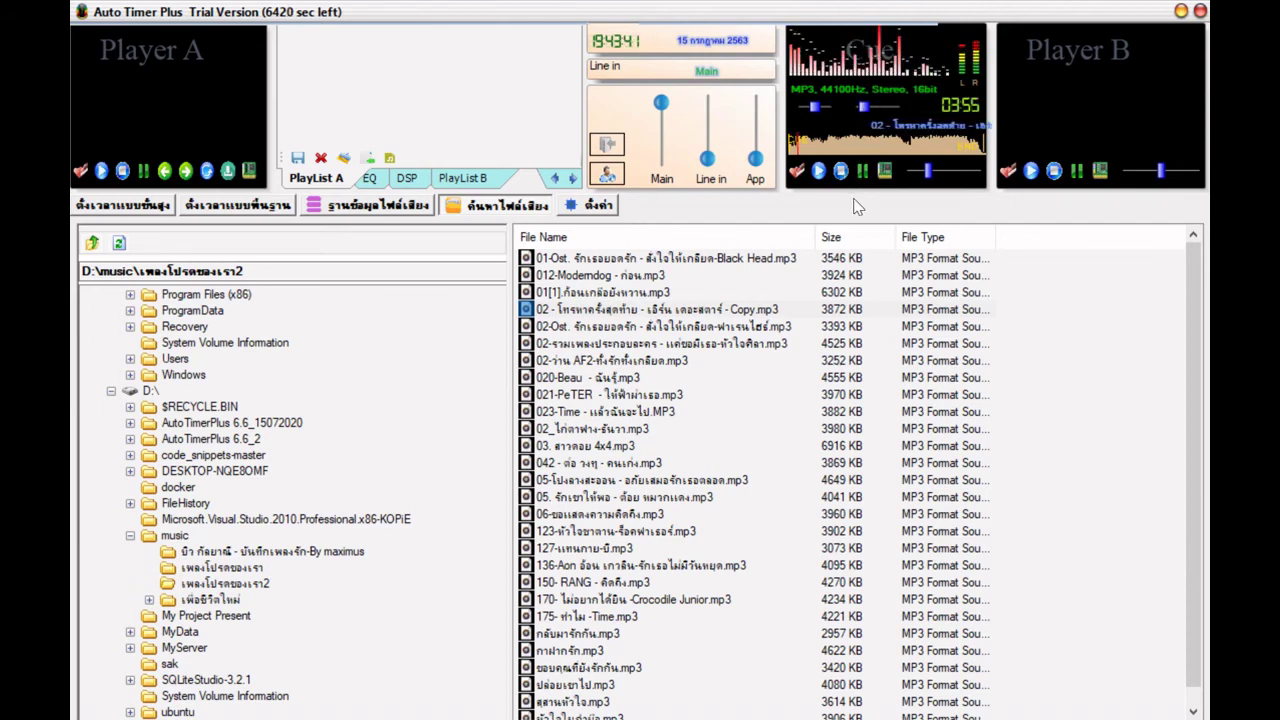
{"action": "left_click", "coordinate": [841, 172]}
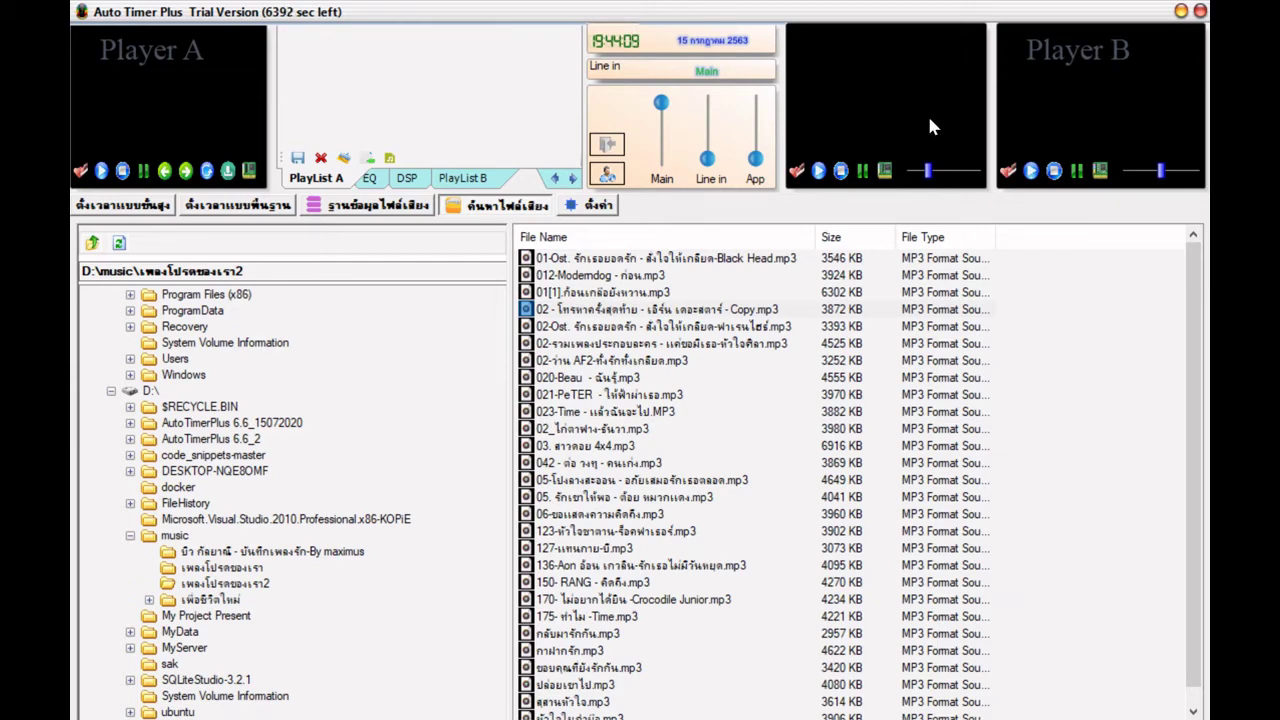
{"action": "left_click", "coordinate": [889, 178]}
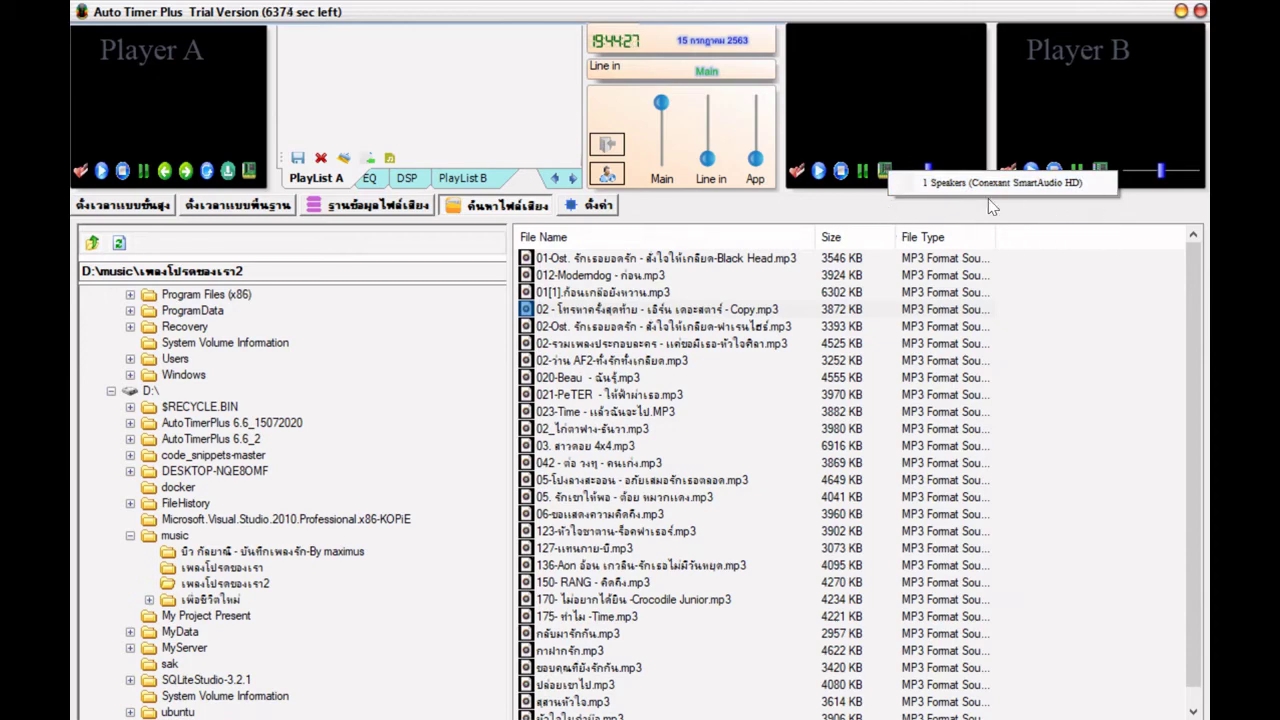
{"action": "left_click", "coordinate": [914, 189]}
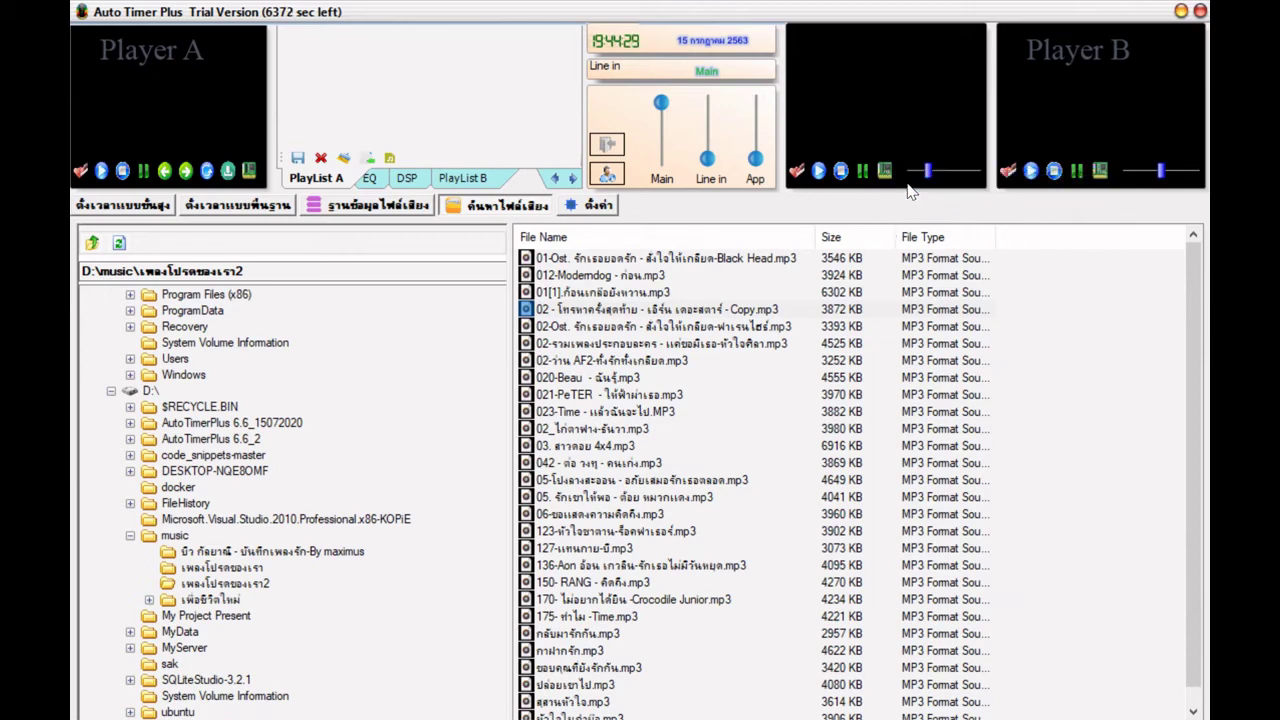
{"action": "left_click", "coordinate": [886, 176]}
{"action": "left_click", "coordinate": [1116, 122]}
{"action": "left_click", "coordinate": [1100, 172]}
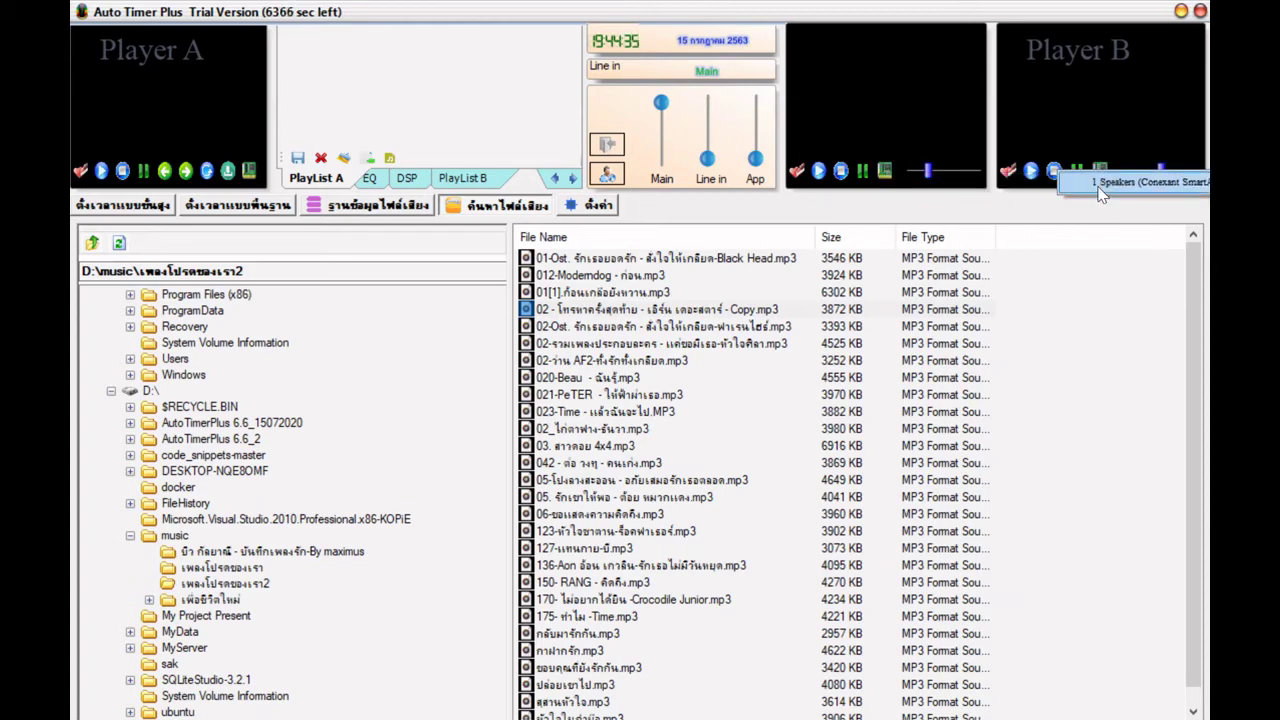
{"action": "left_click", "coordinate": [1100, 185]}
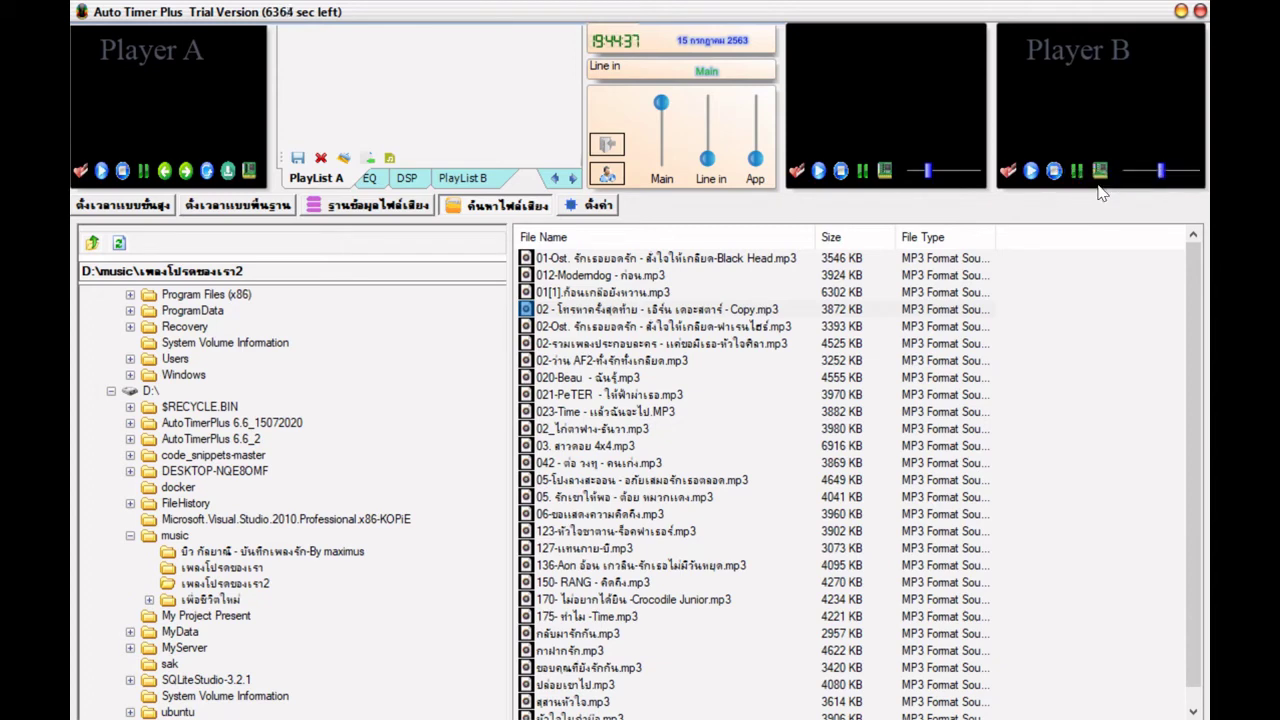
{"action": "left_click", "coordinate": [248, 171]}
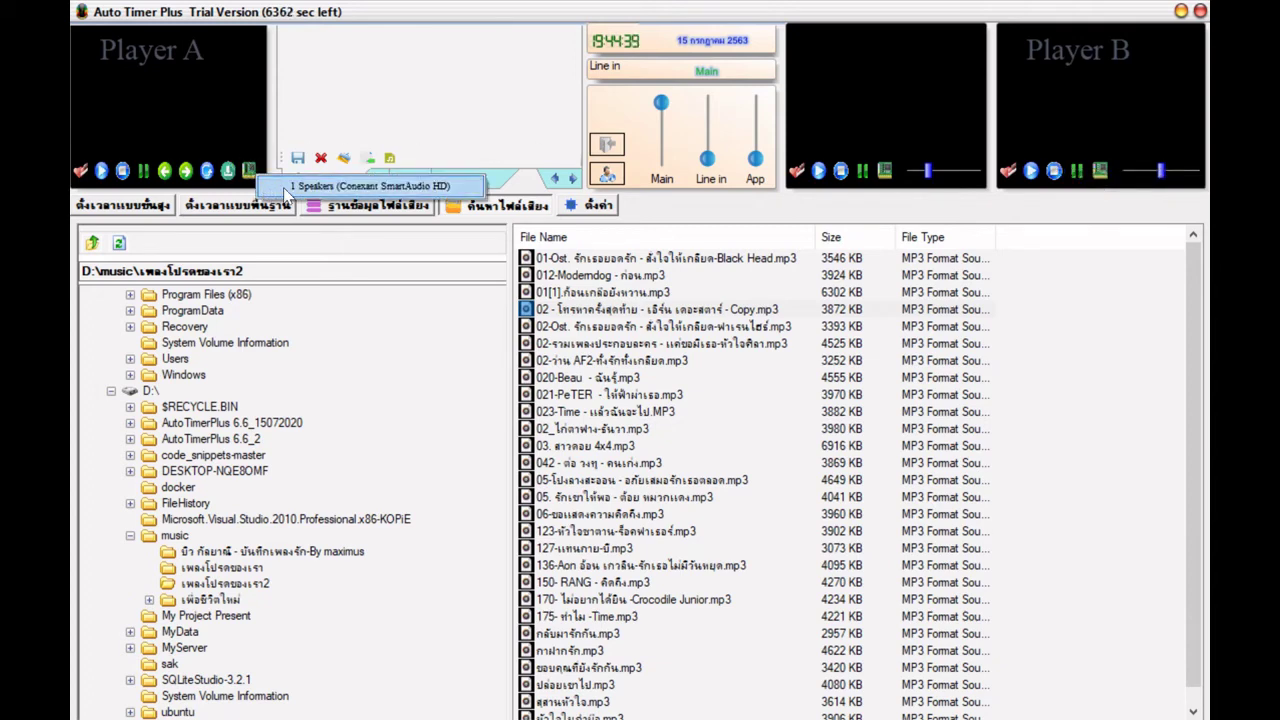
{"action": "left_click", "coordinate": [292, 191]}
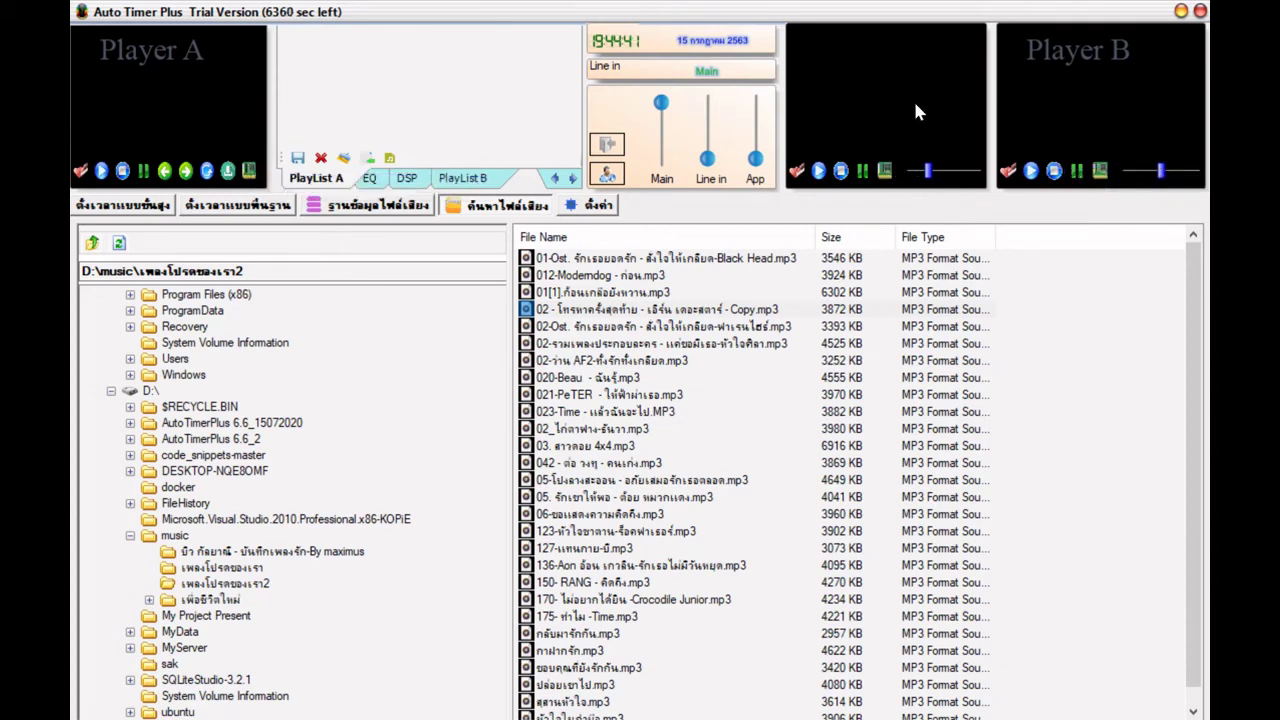
{"action": "left_click", "coordinate": [884, 171]}
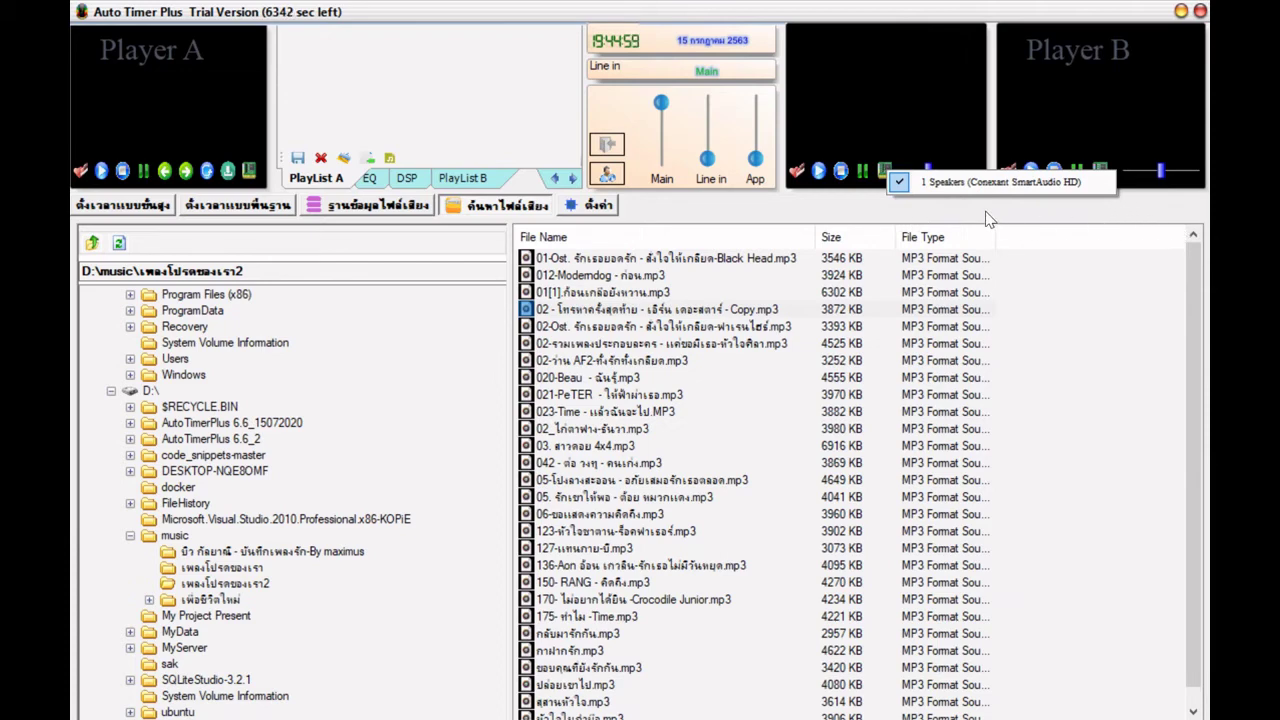
{"action": "left_click", "coordinate": [828, 208]}
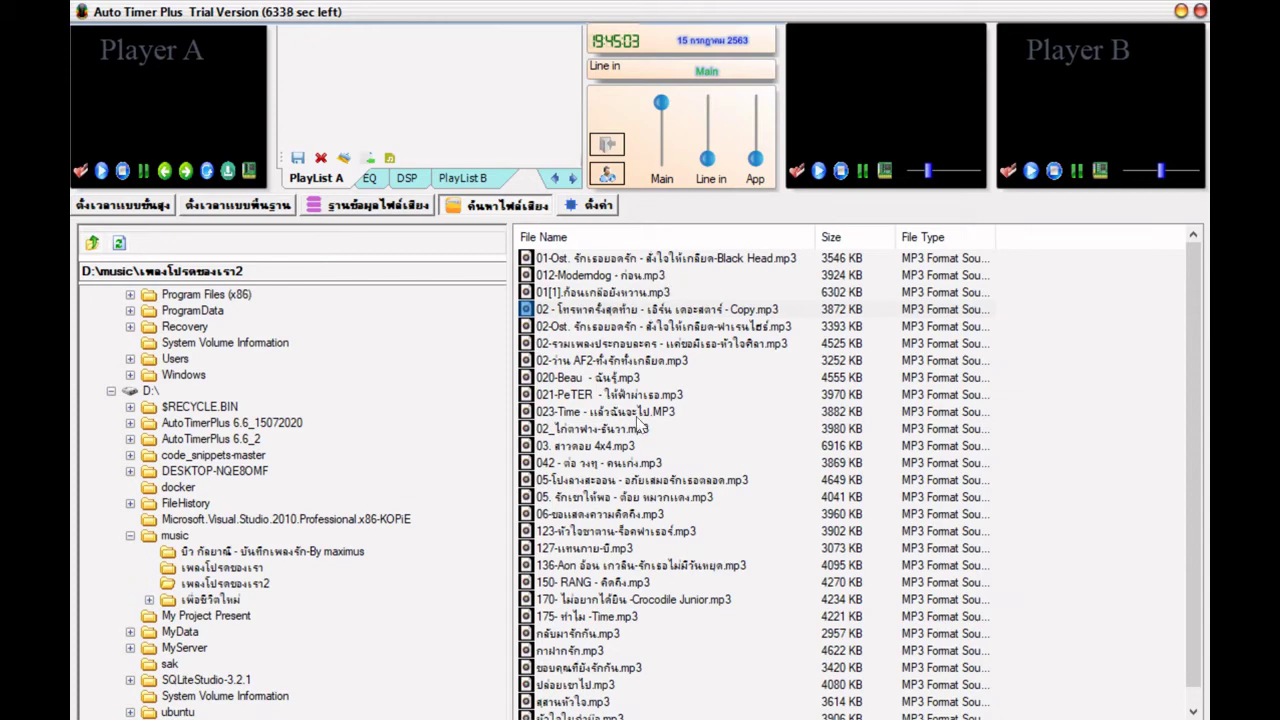
- Add the 3393 KB 02-Ost. จักเธอยอดรัก track to Playlist A and select its new entry
{"action": "left_click", "coordinate": [624, 312]}
{"action": "left_click", "coordinate": [626, 327]}
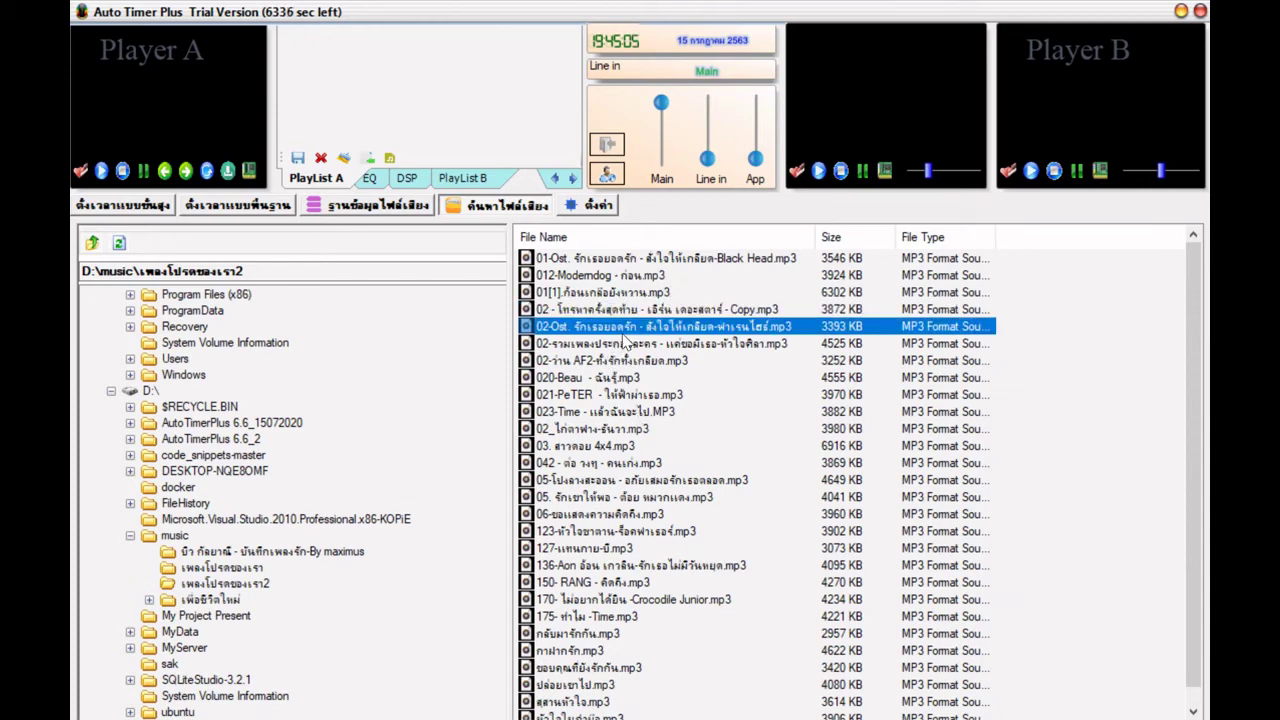
{"action": "right_click", "coordinate": [626, 330]}
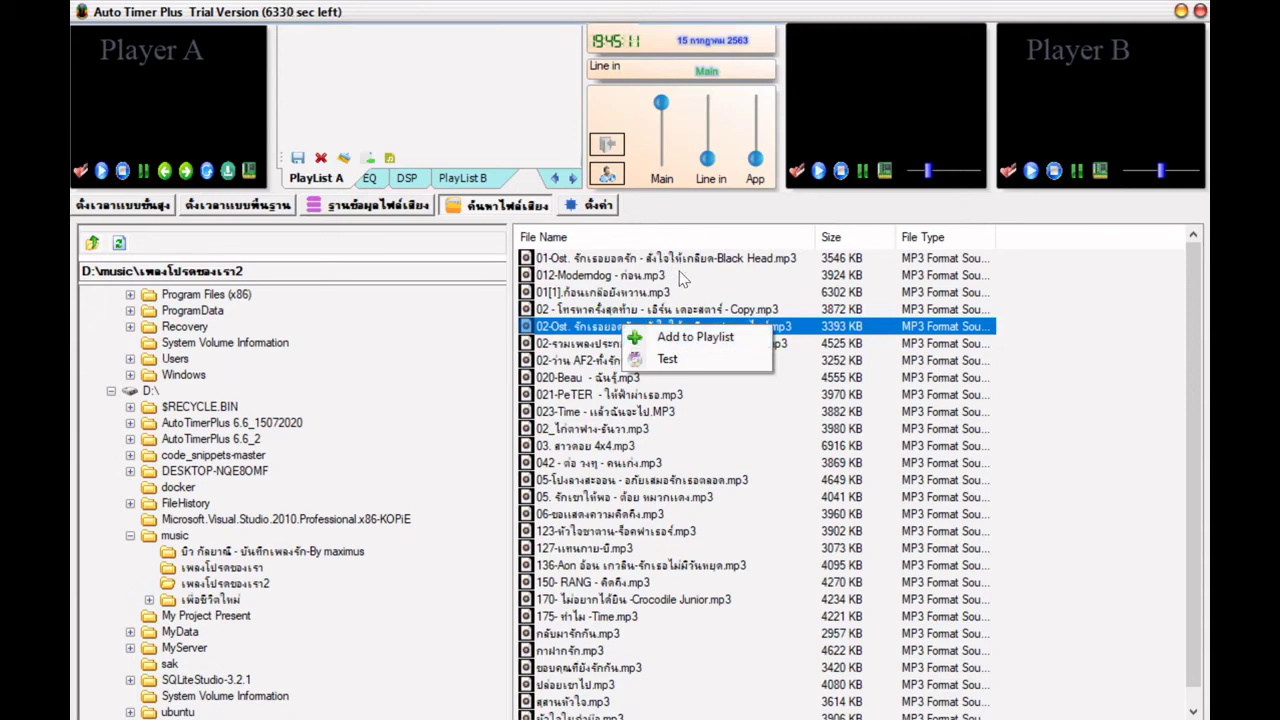
{"action": "left_click", "coordinate": [692, 338]}
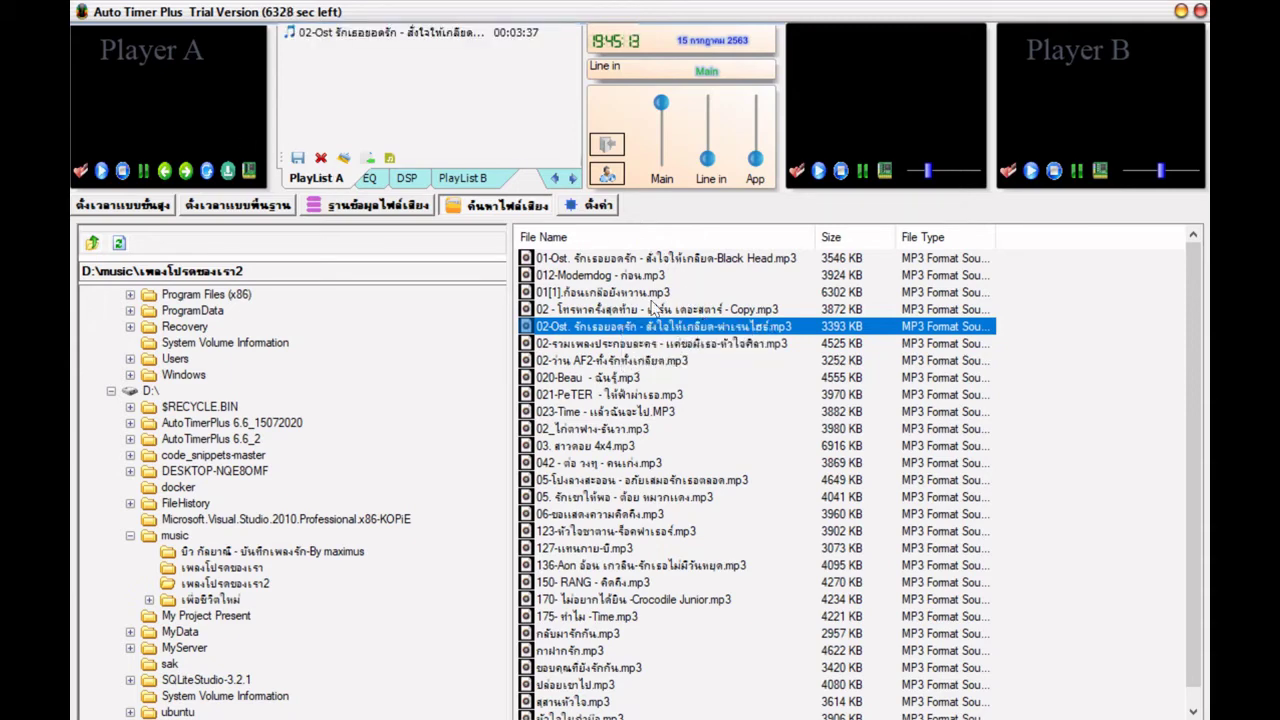
{"action": "left_click", "coordinate": [332, 34]}
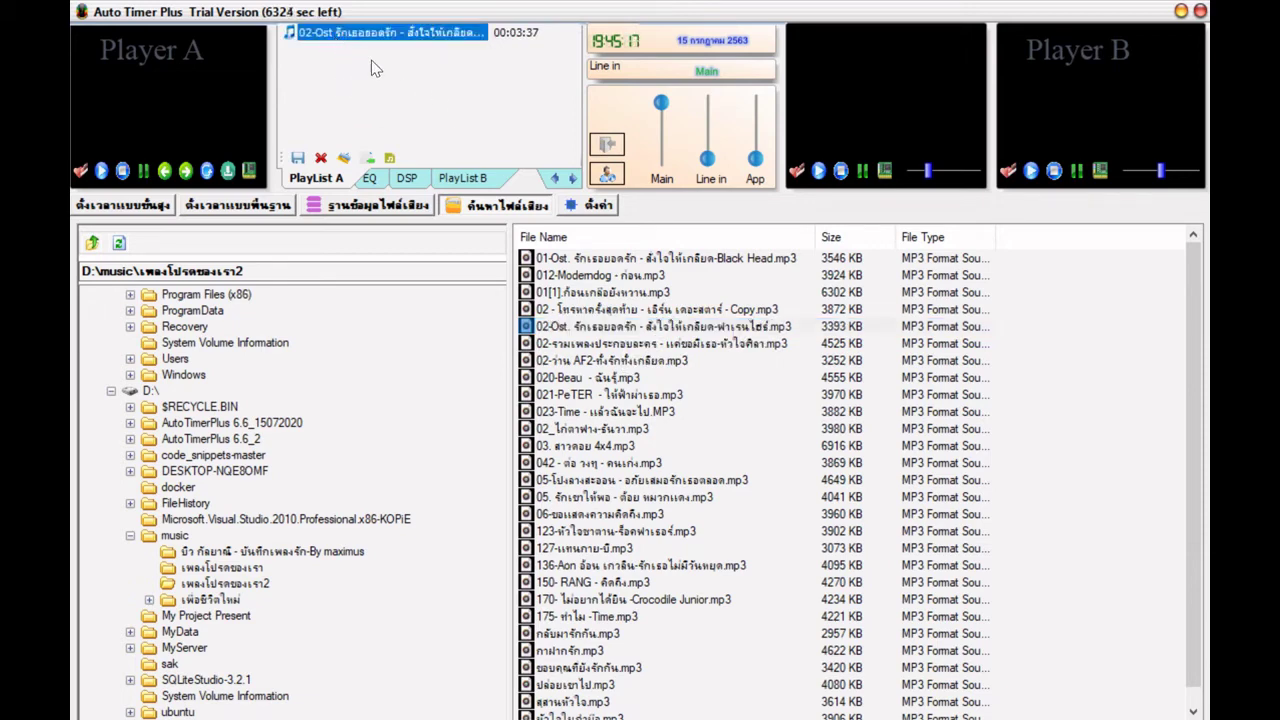
- Play 02-Ost. in Player A, lower its volume, stop it, then pick the AF2 track
{"action": "double_click", "coordinate": [362, 36]}
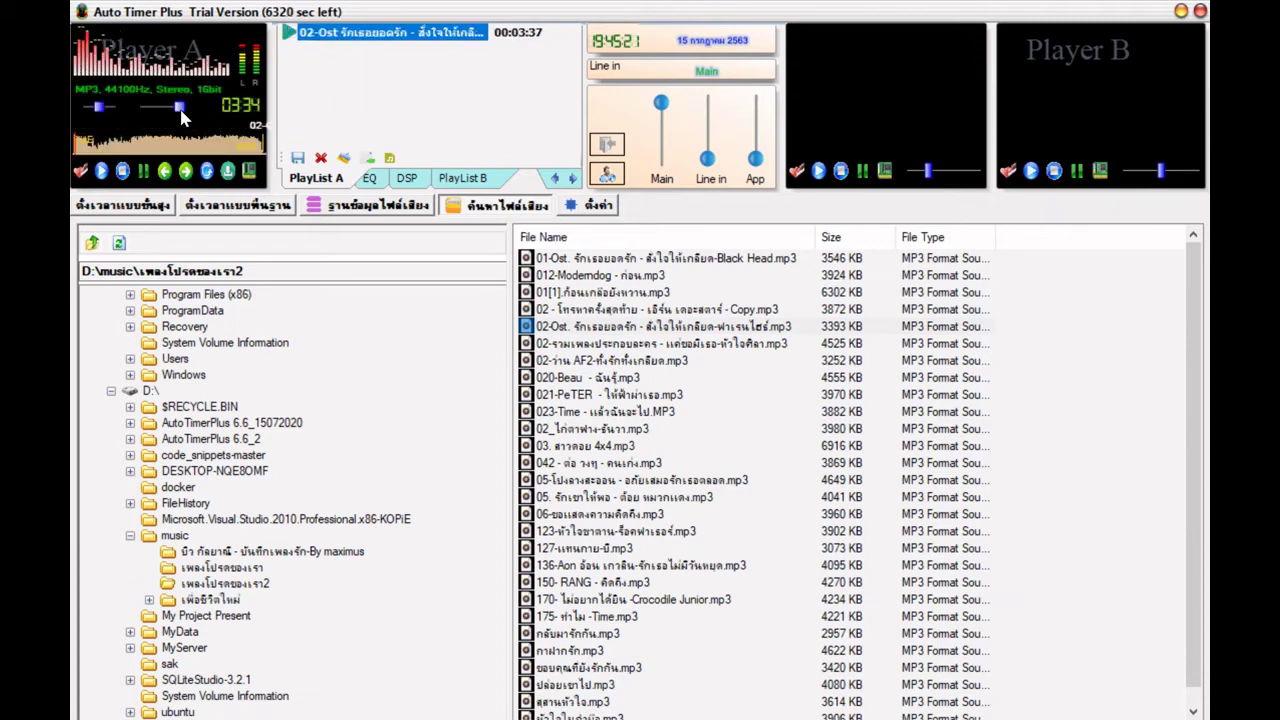
{"action": "left_click_drag", "start_coordinate": [180, 107], "coordinate": [159, 108]}
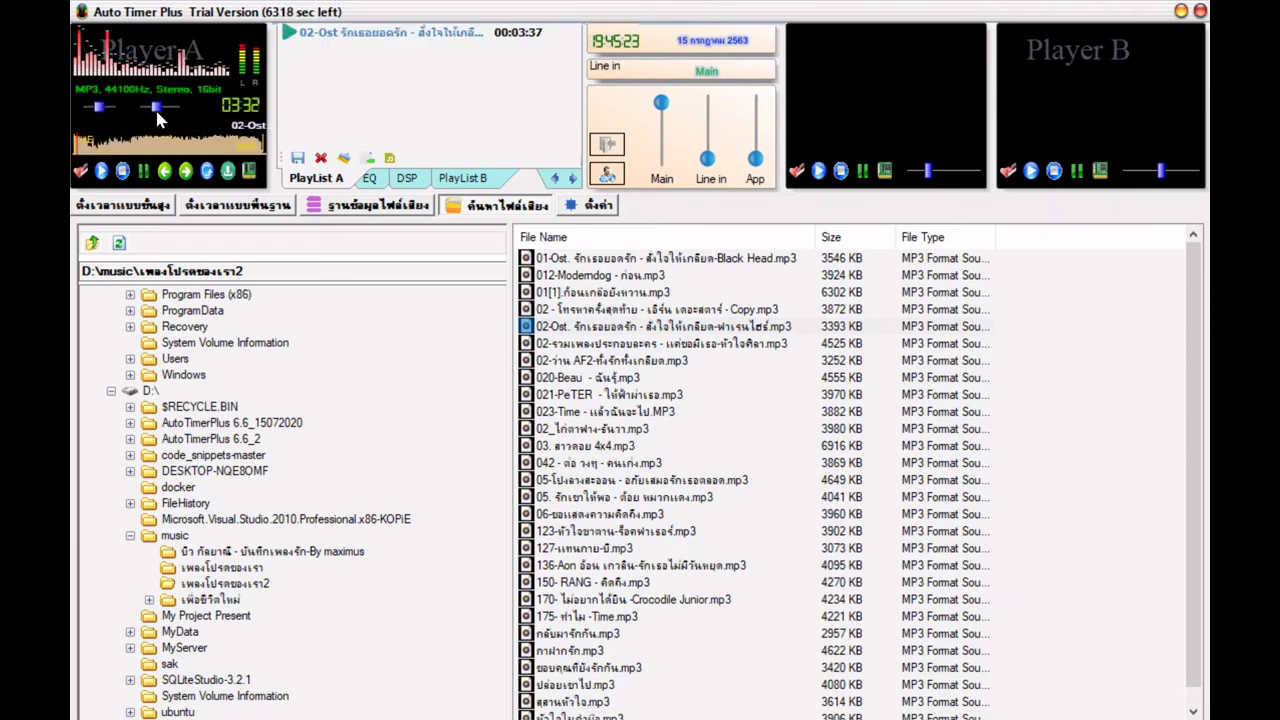
{"action": "left_click", "coordinate": [122, 171]}
{"action": "left_click", "coordinate": [680, 360]}
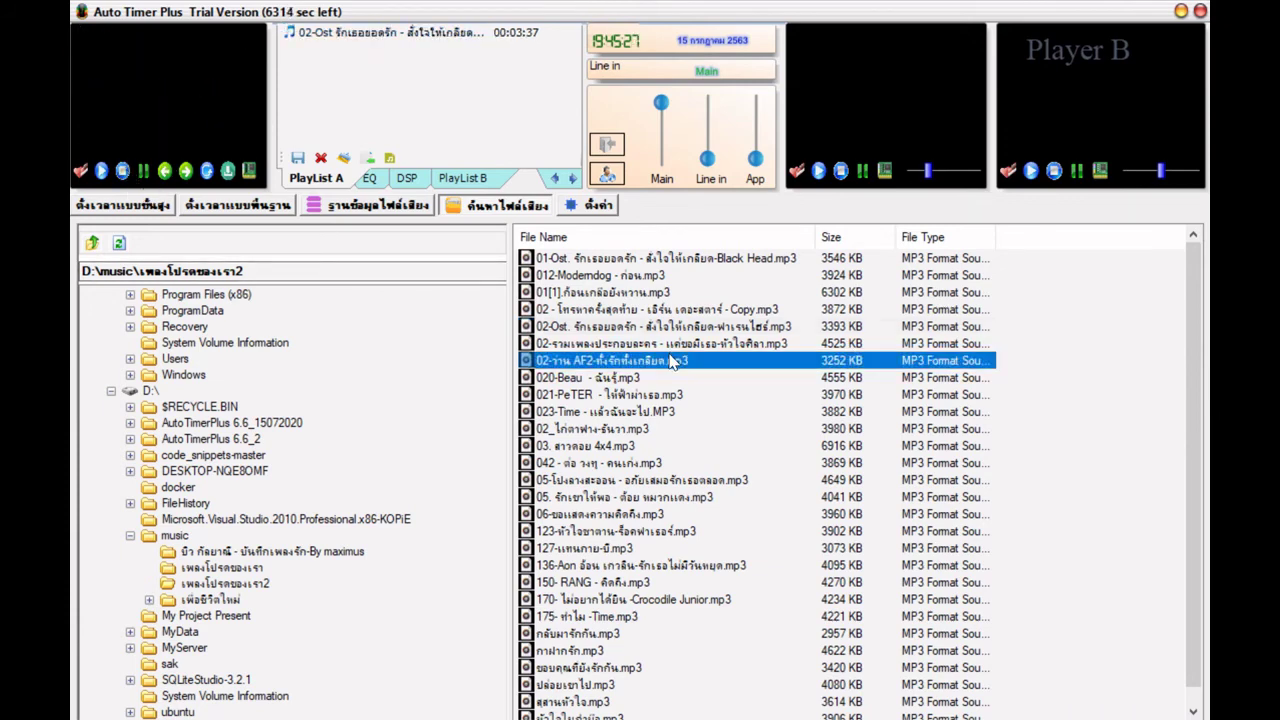
{"action": "scroll", "coordinate": [678, 400], "scroll_direction": "down", "scroll_amount": 1}
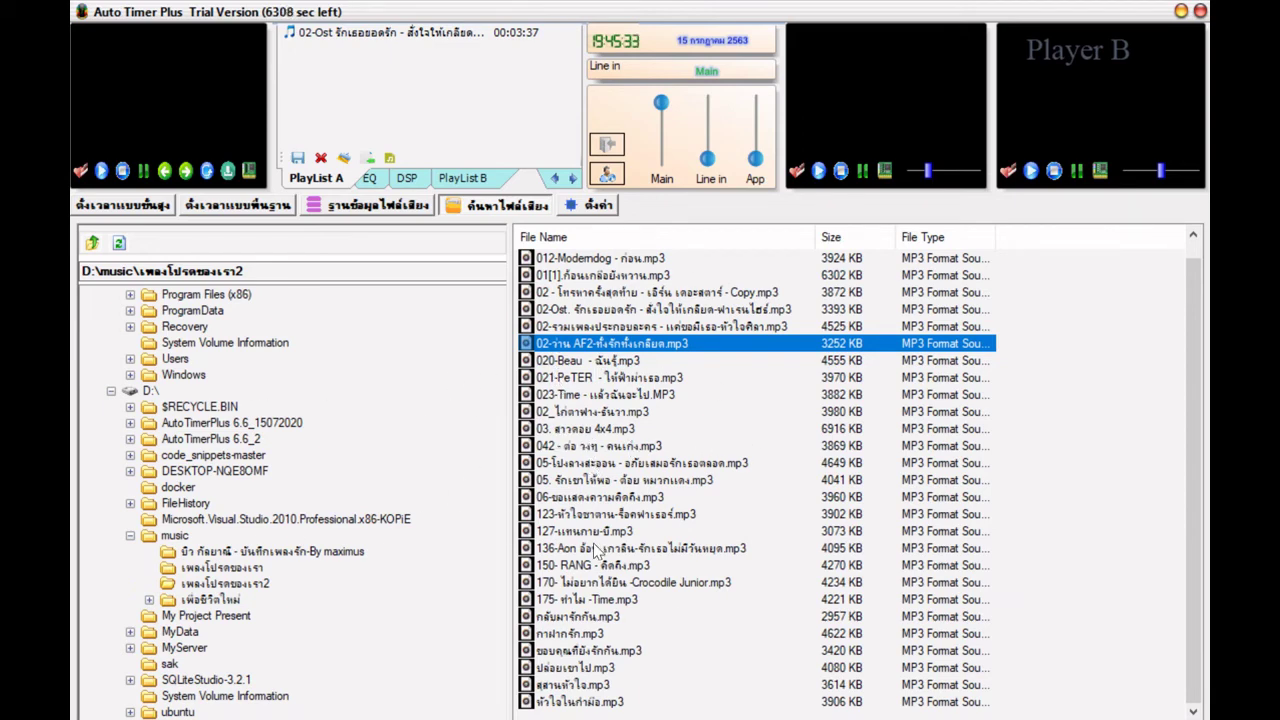
- In the ฐานข้อมูลไฟล์เสียง tab, add the music folder from Data (D:) to the database
{"action": "left_click", "coordinate": [387, 207]}
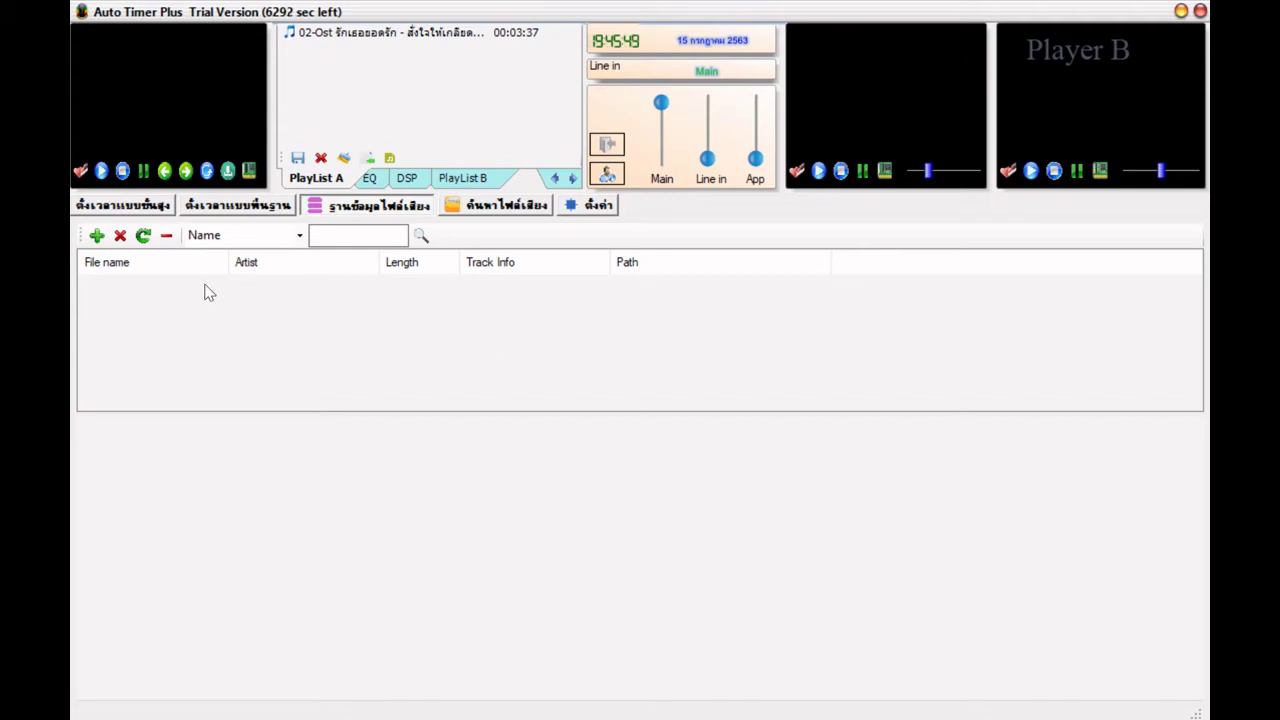
{"action": "left_click", "coordinate": [96, 236]}
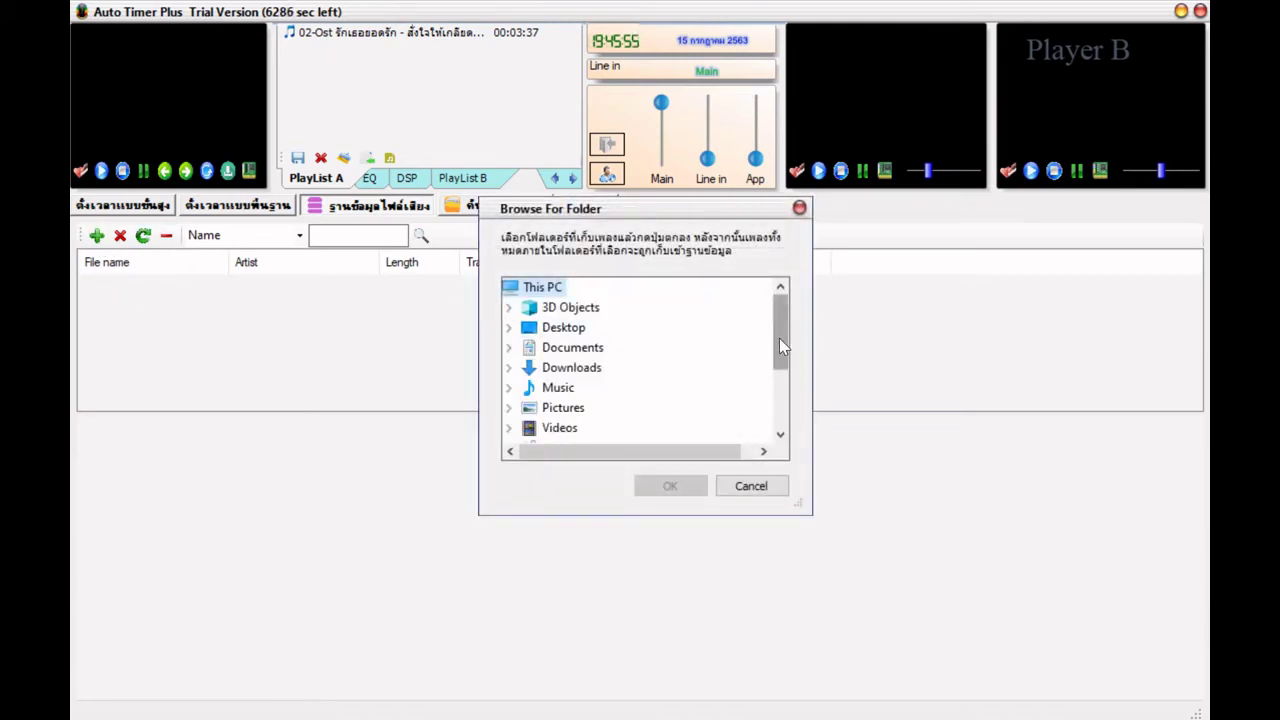
{"action": "left_click_drag", "start_coordinate": [779, 338], "coordinate": [789, 408]}
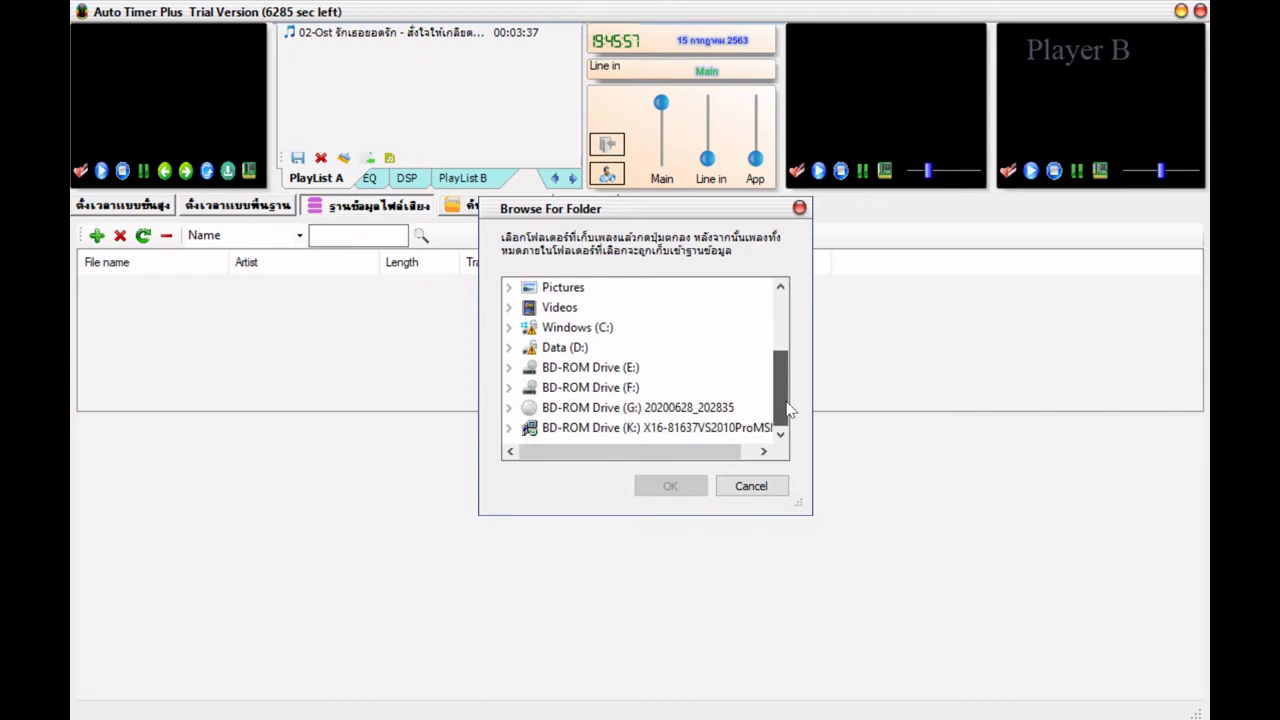
{"action": "left_click", "coordinate": [555, 349]}
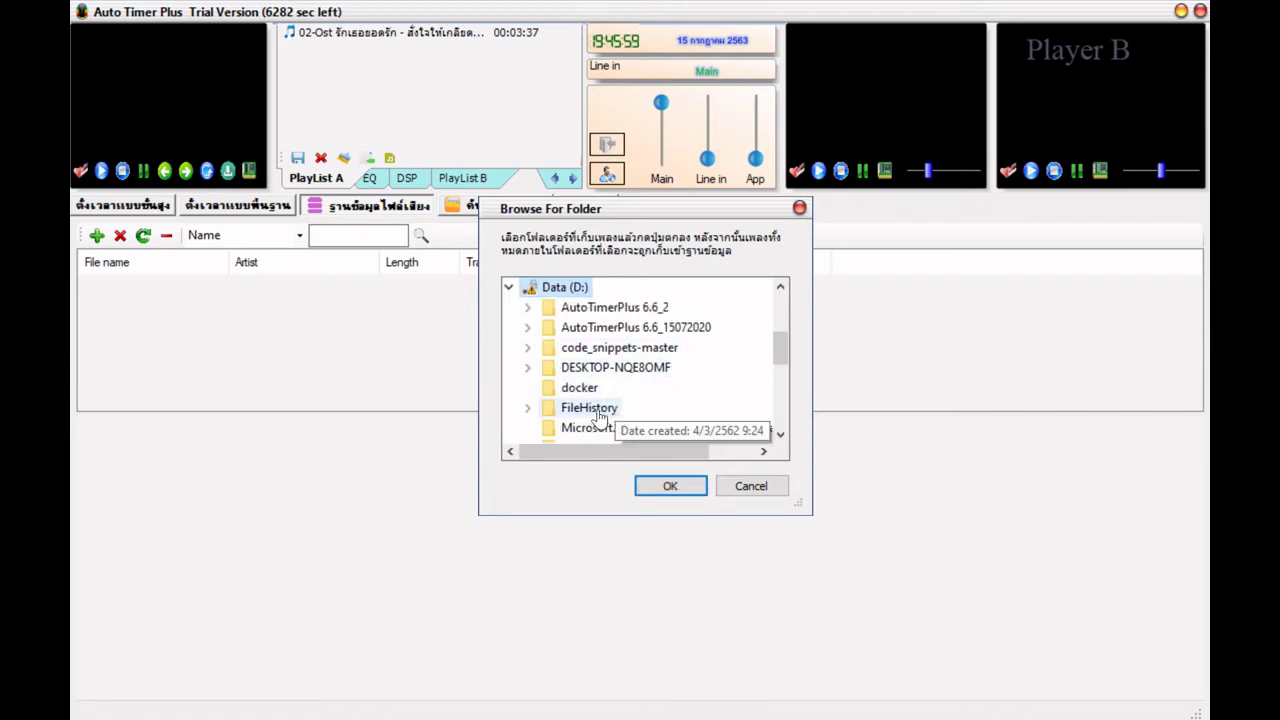
{"action": "scroll", "coordinate": [600, 390], "scroll_direction": "down", "scroll_amount": 1}
{"action": "scroll", "coordinate": [600, 392], "scroll_direction": "up", "scroll_amount": 2}
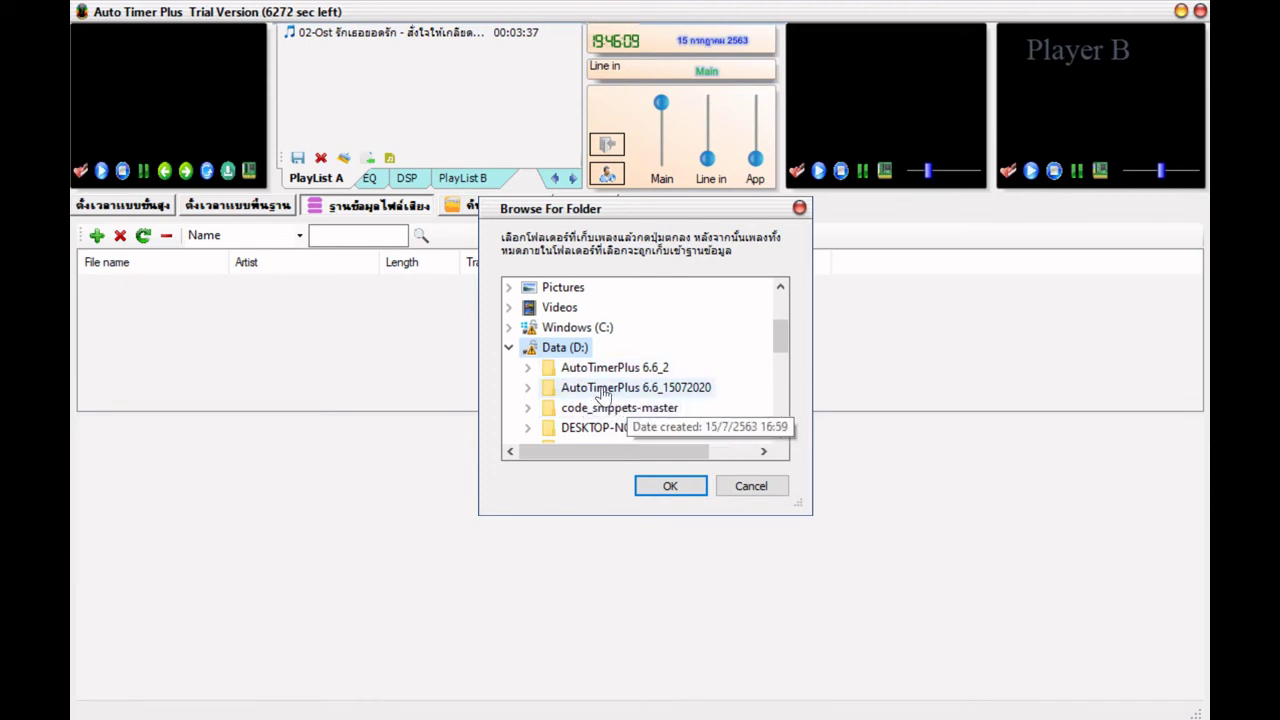
{"action": "scroll", "coordinate": [634, 398], "scroll_direction": "down", "scroll_amount": 3}
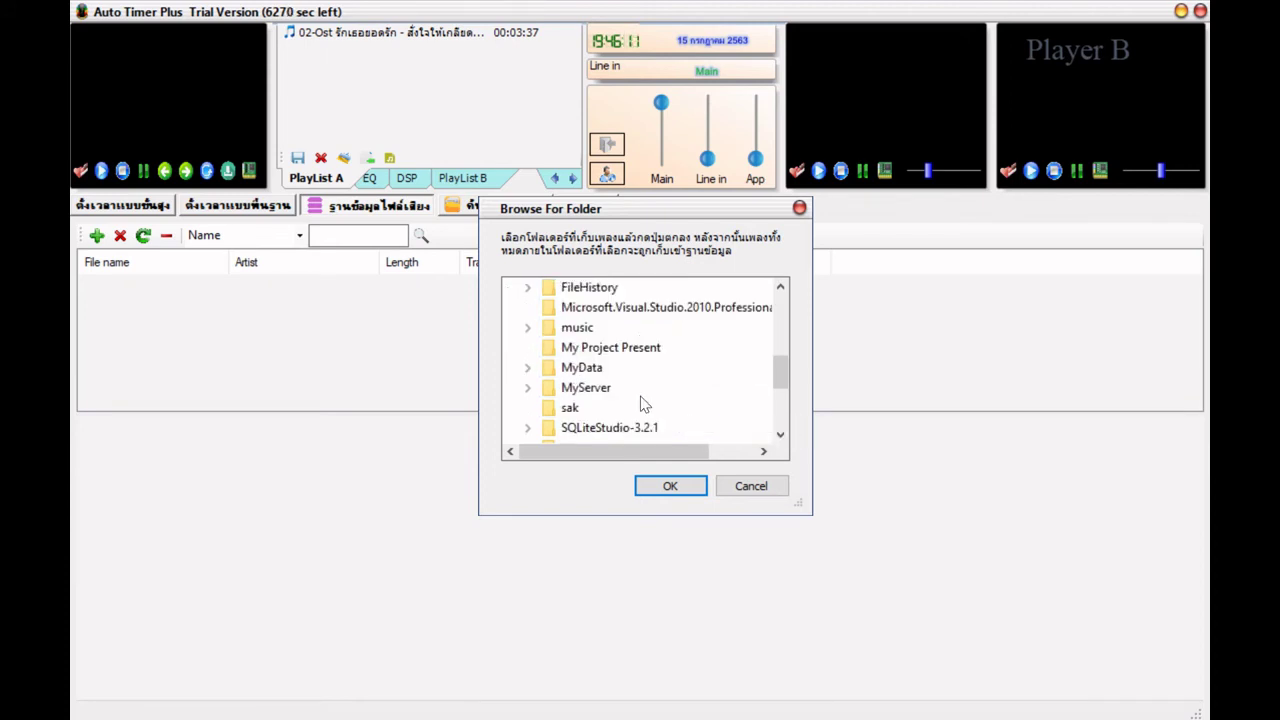
{"action": "double_click", "coordinate": [579, 331]}
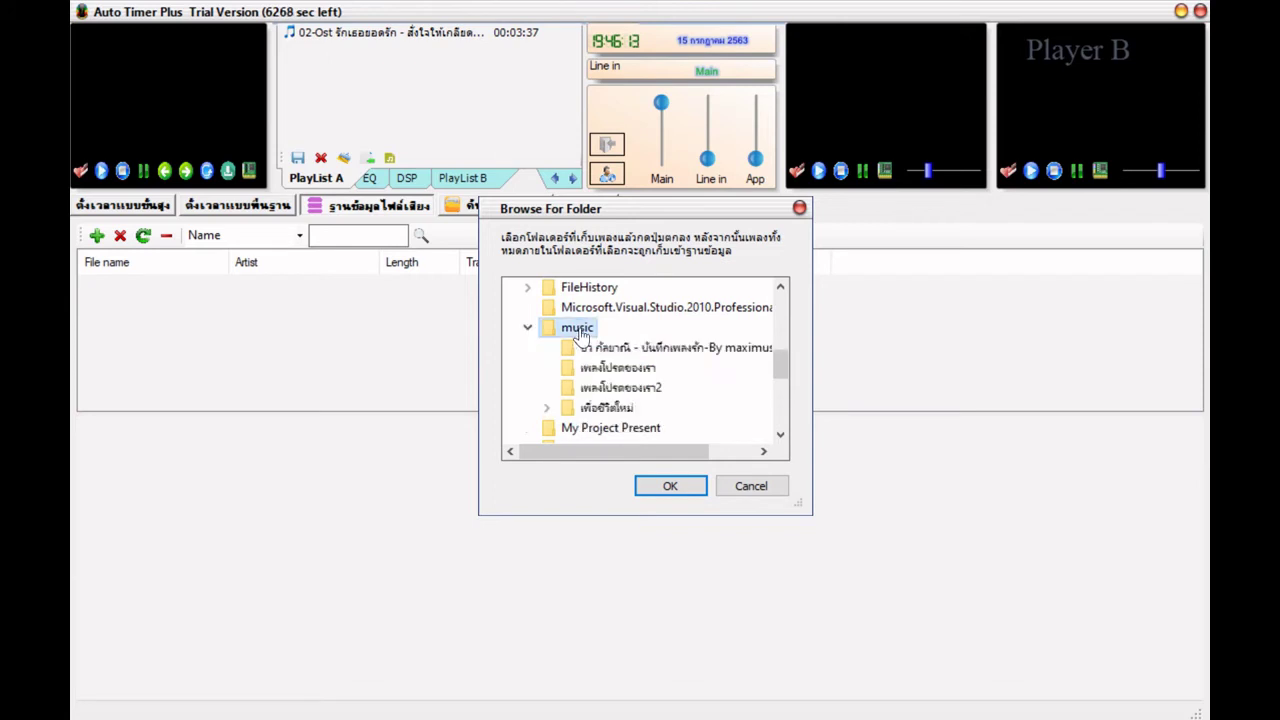
{"action": "left_click", "coordinate": [686, 484]}
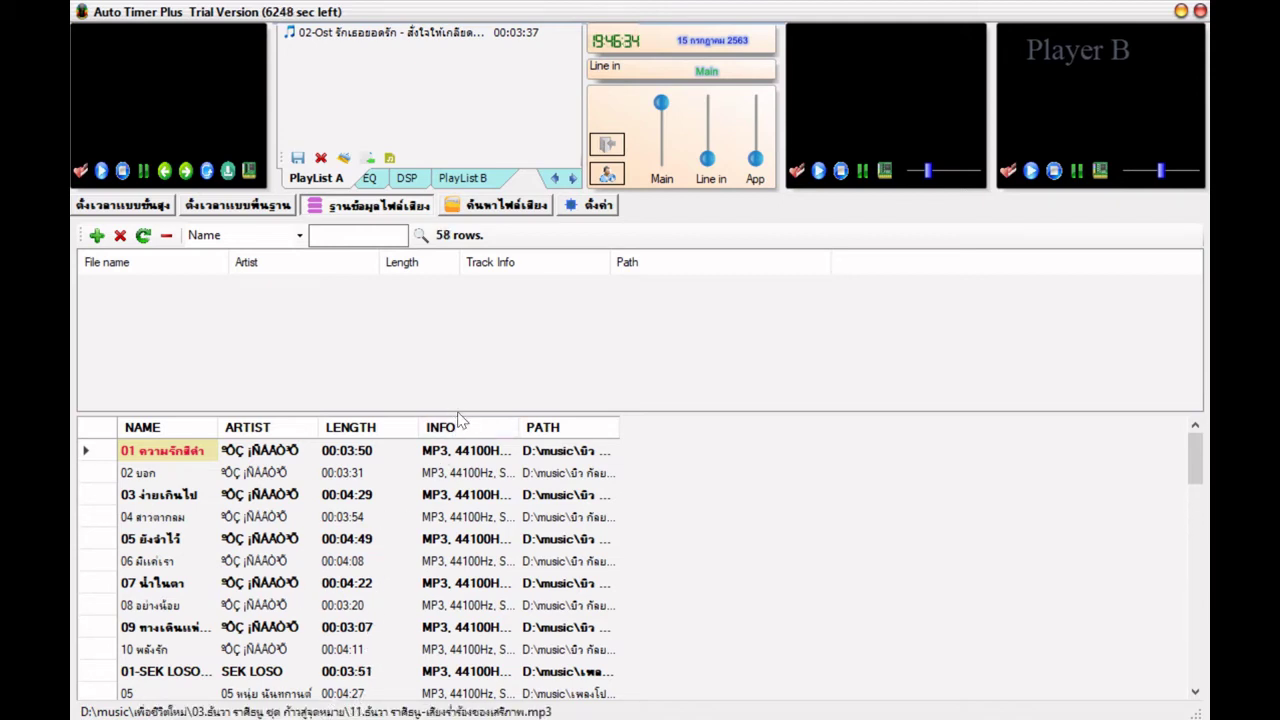
- Drag the splitter up to enlarge the song table, then return to the ค้นหาไฟล์เสียง browser
{"action": "left_click_drag", "start_coordinate": [457, 414], "coordinate": [457, 346]}
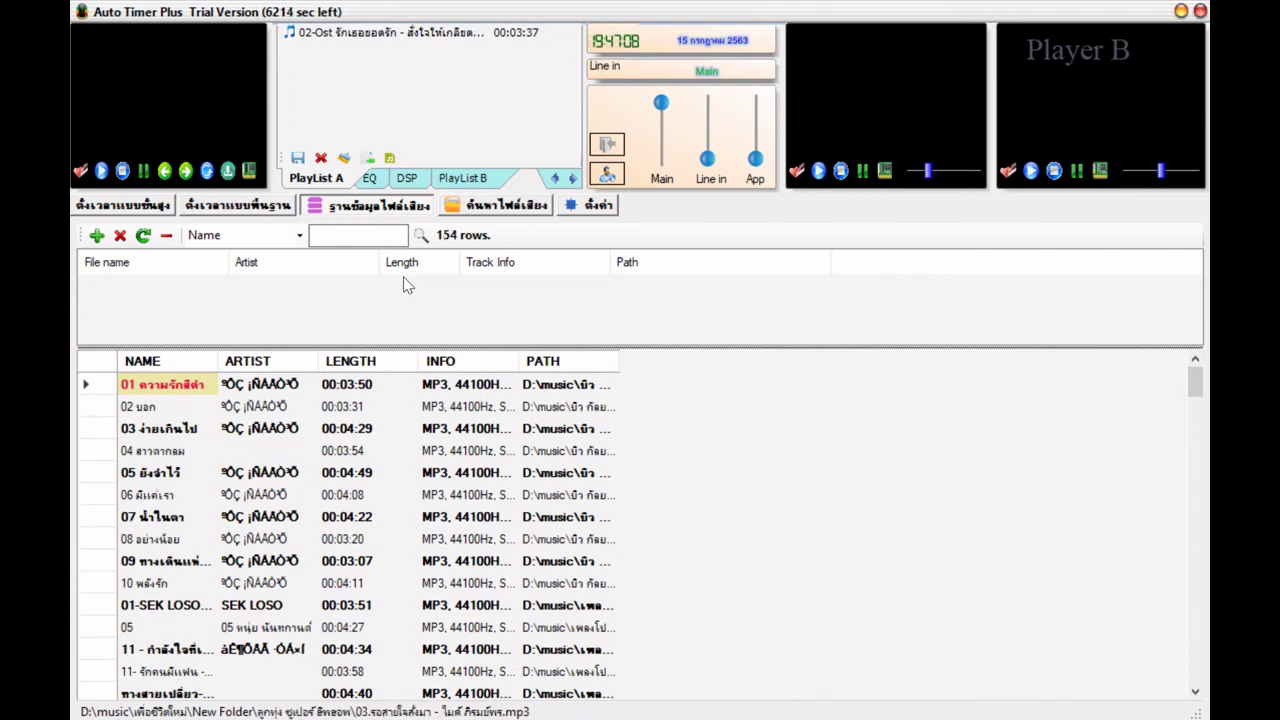
{"action": "left_click", "coordinate": [492, 210]}
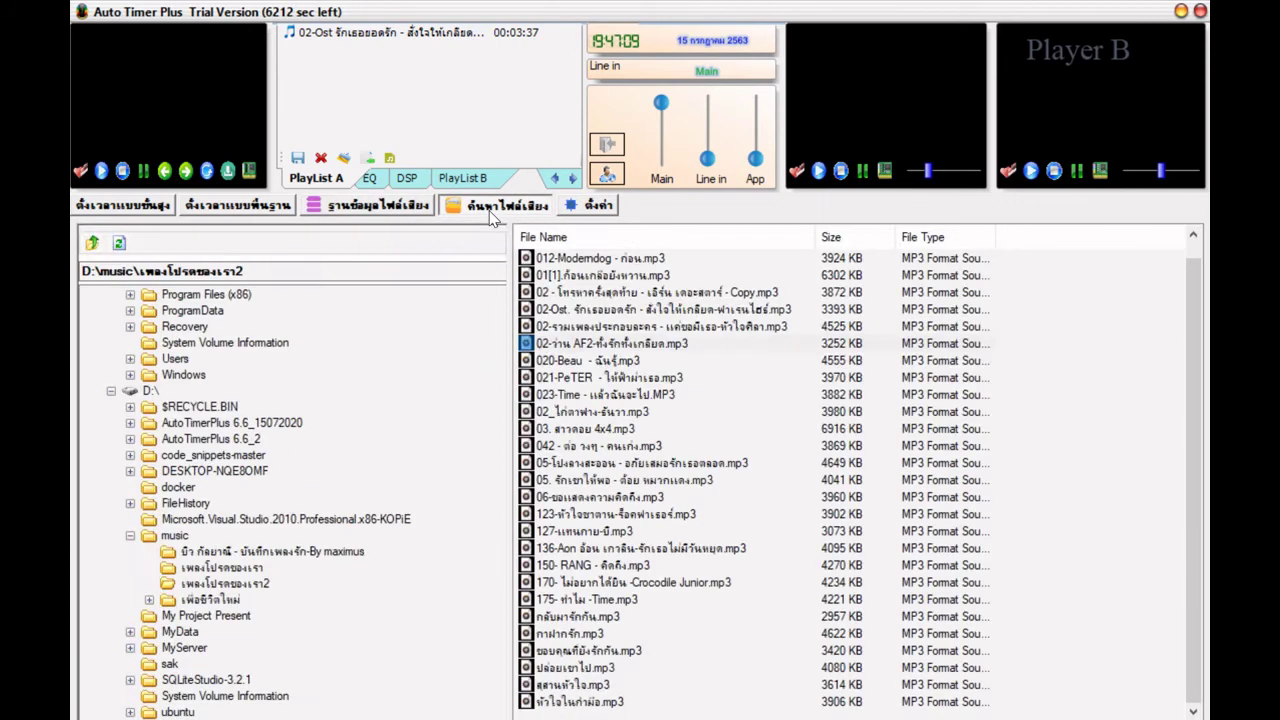
{"action": "left_click", "coordinate": [390, 212]}
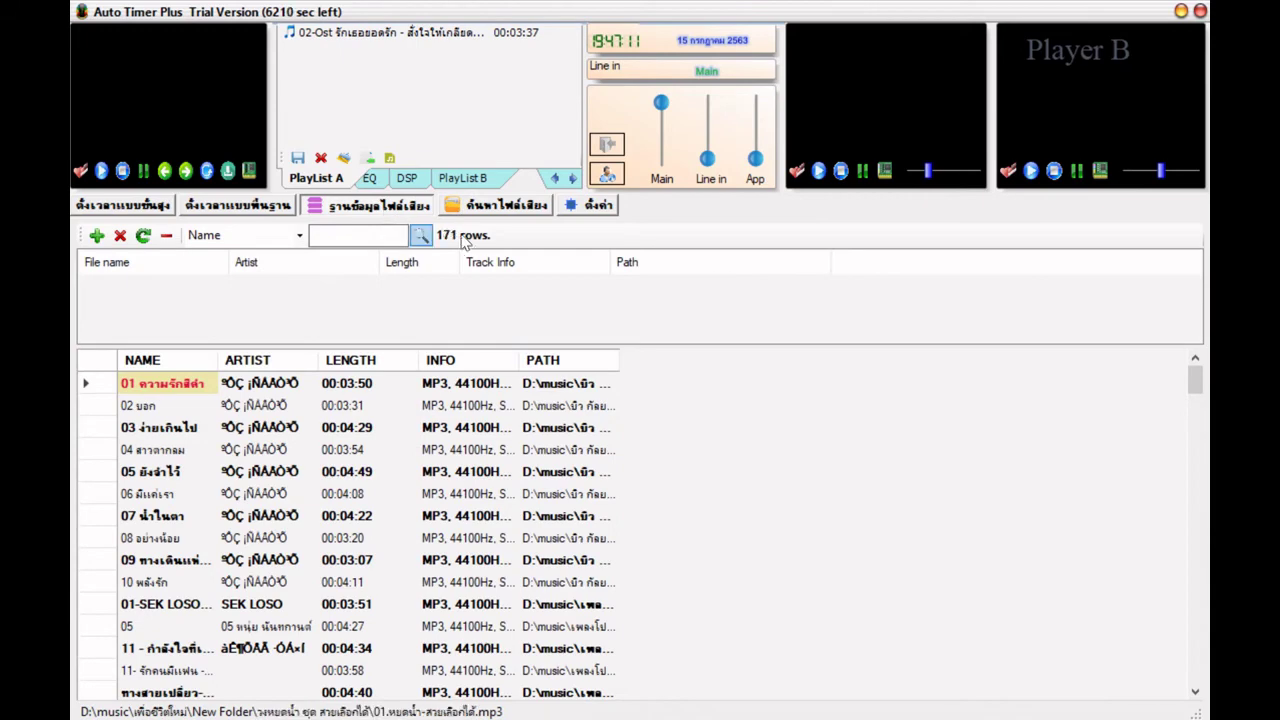
{"action": "left_click", "coordinate": [525, 210]}
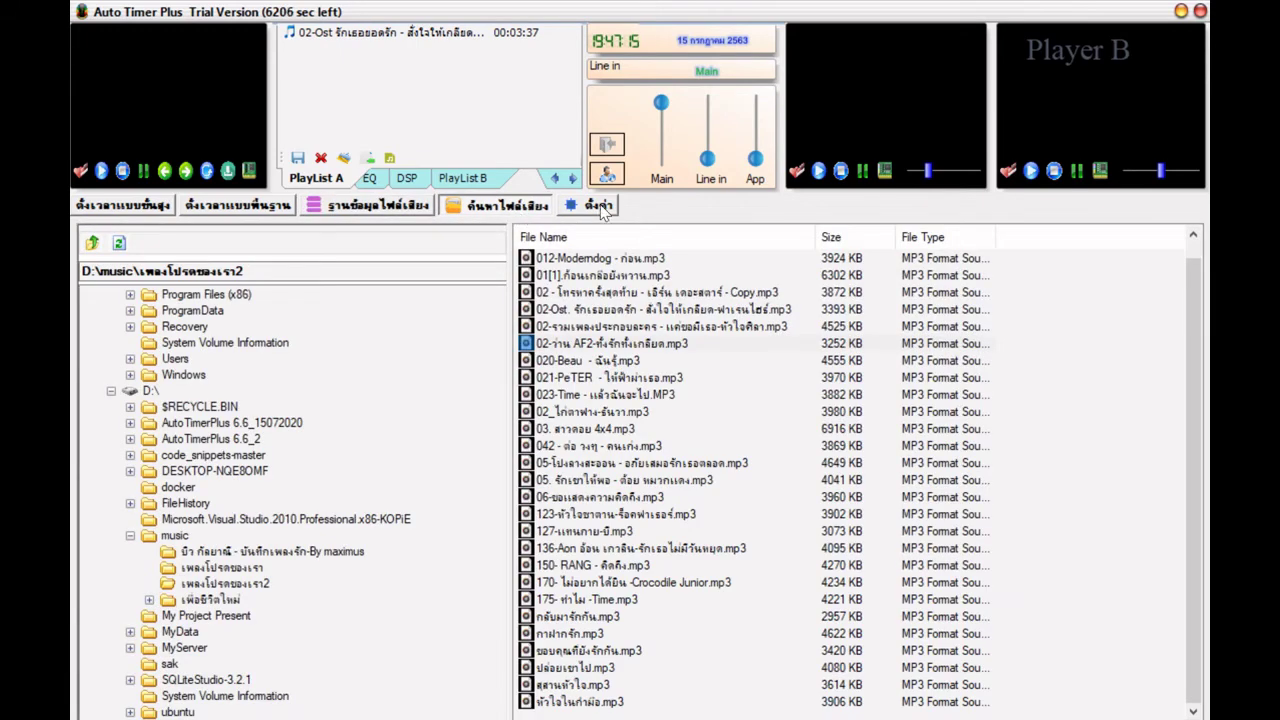
- Open the ตั้งค่า settings and look through the File Player Filter extension list
{"action": "left_click", "coordinate": [600, 206]}
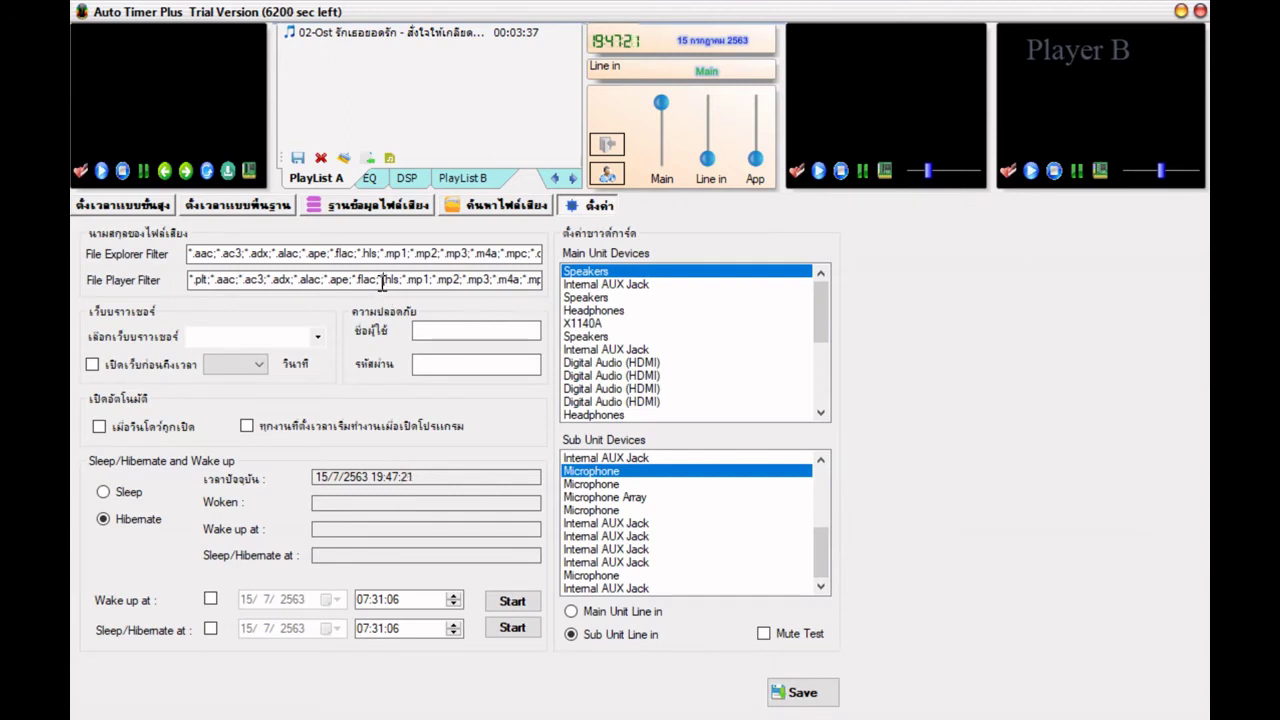
{"action": "left_click_drag", "start_coordinate": [202, 281], "coordinate": [543, 285]}
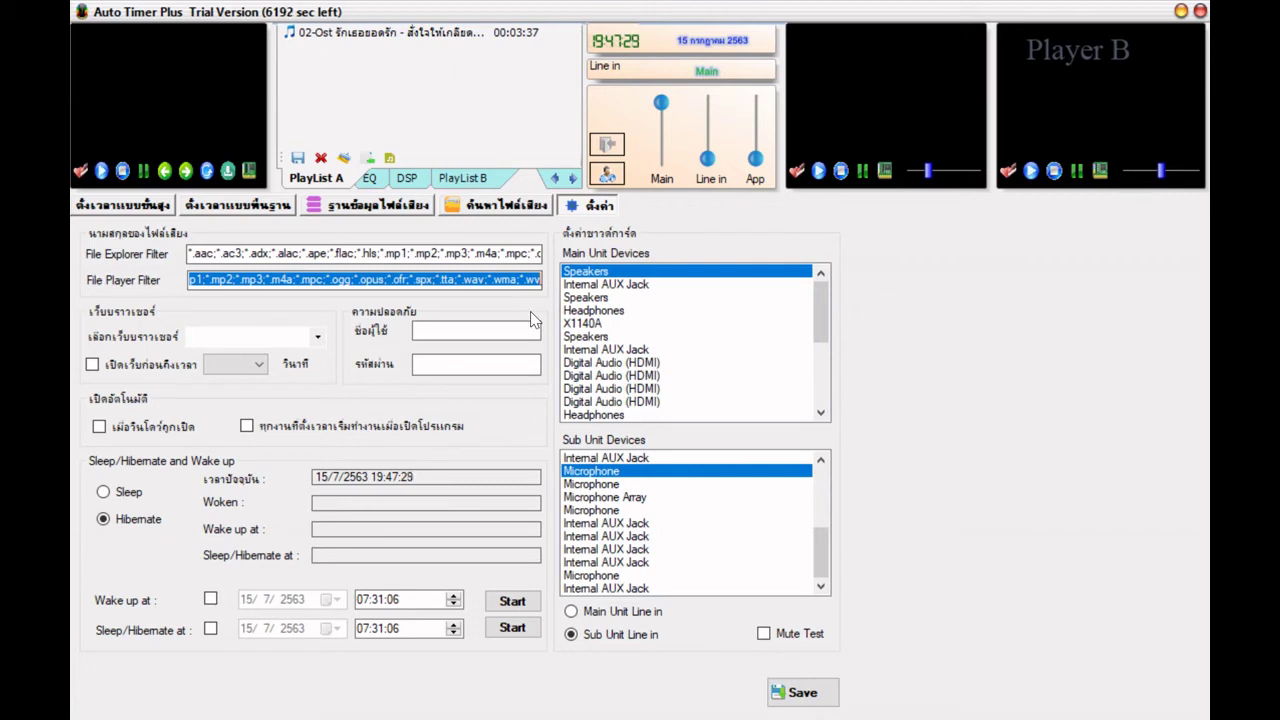
{"action": "left_click", "coordinate": [523, 282]}
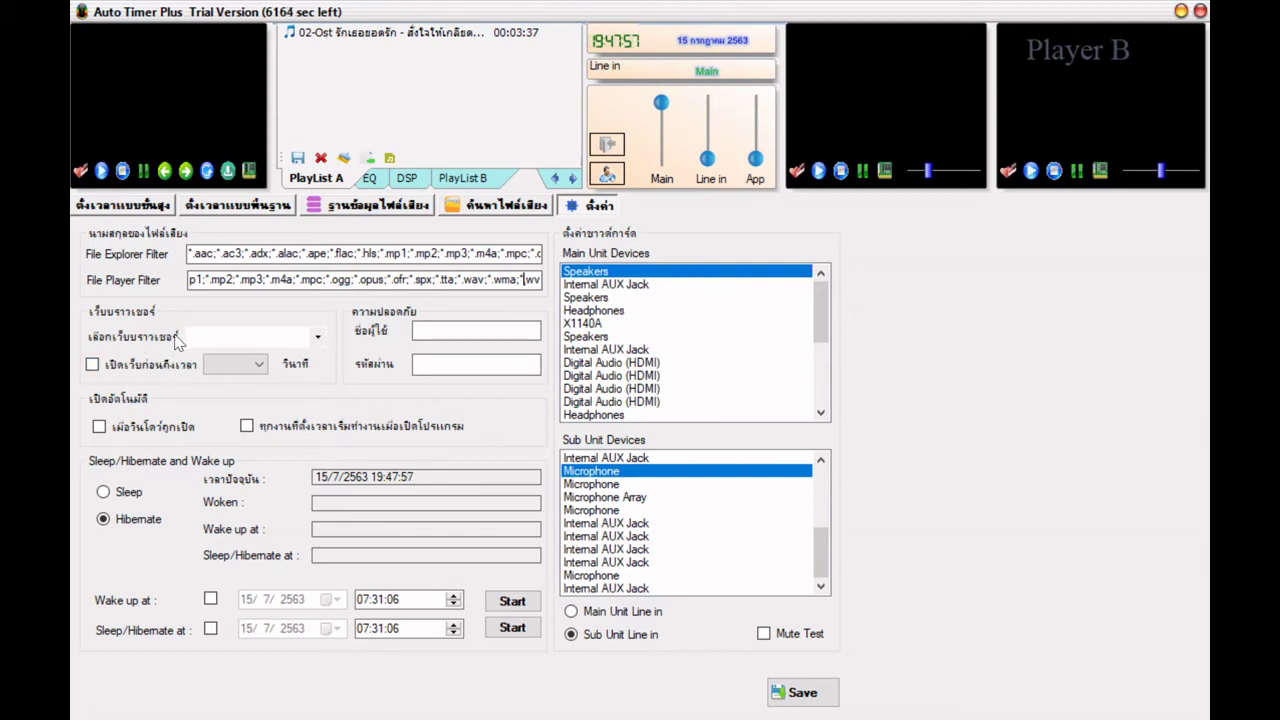
- Enter 'admin' as the security username, correcting a mistyped attempt
{"action": "left_click", "coordinate": [431, 334]}
{"action": "left_click", "coordinate": [432, 362]}
{"action": "left_click", "coordinate": [432, 334]}
{"action": "type", "text": "ฟกทรื"}
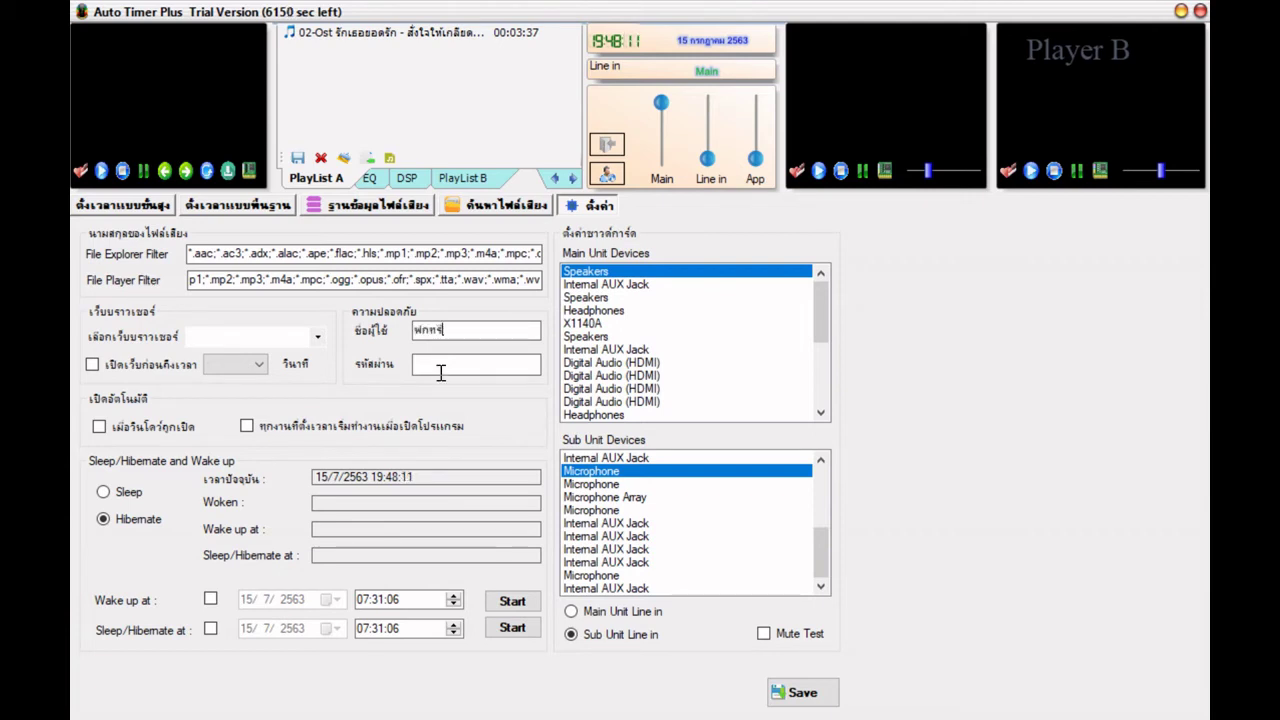
{"action": "key", "text": "BackSpace"}
{"action": "key", "text": "BackSpace"}
{"action": "key", "text": "BackSpace"}
{"action": "type", "text": "admin"}
- Enter the security password, save the settings and dismiss the success message
{"action": "left_click", "coordinate": [430, 363]}
{"action": "type", "text": "****"}
{"action": "left_click", "coordinate": [816, 695]}
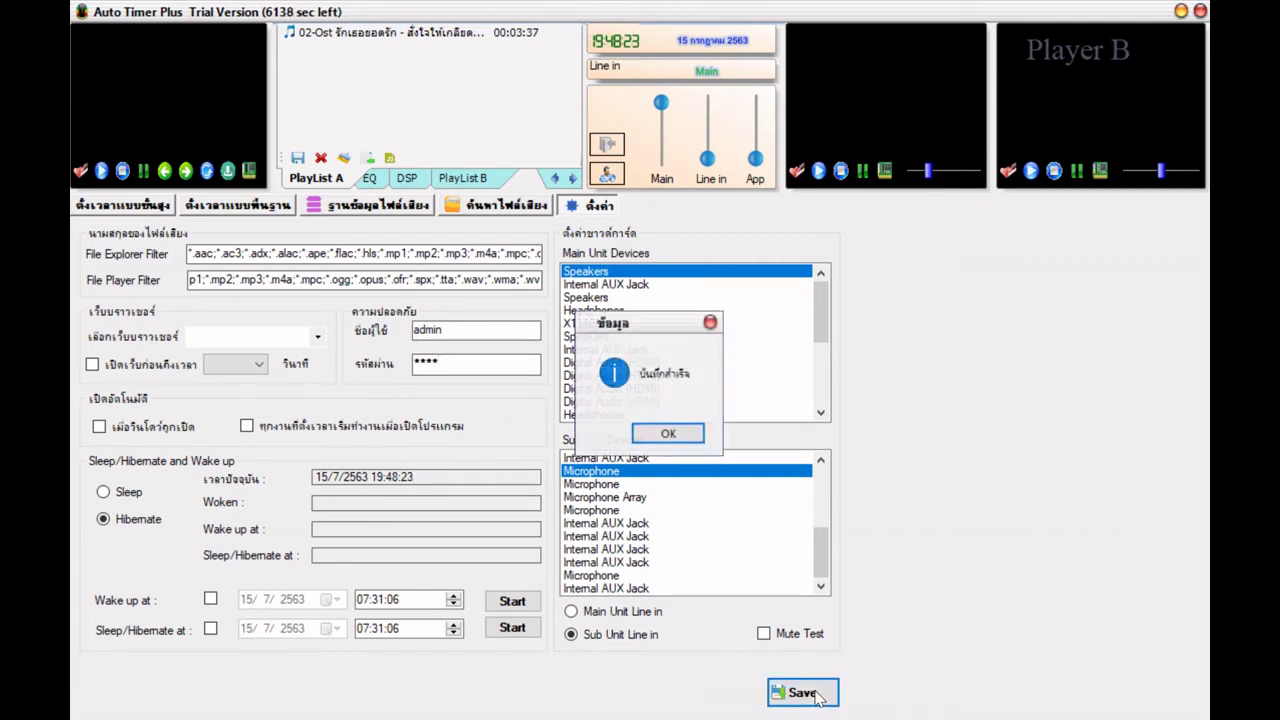
{"action": "left_click", "coordinate": [688, 437]}
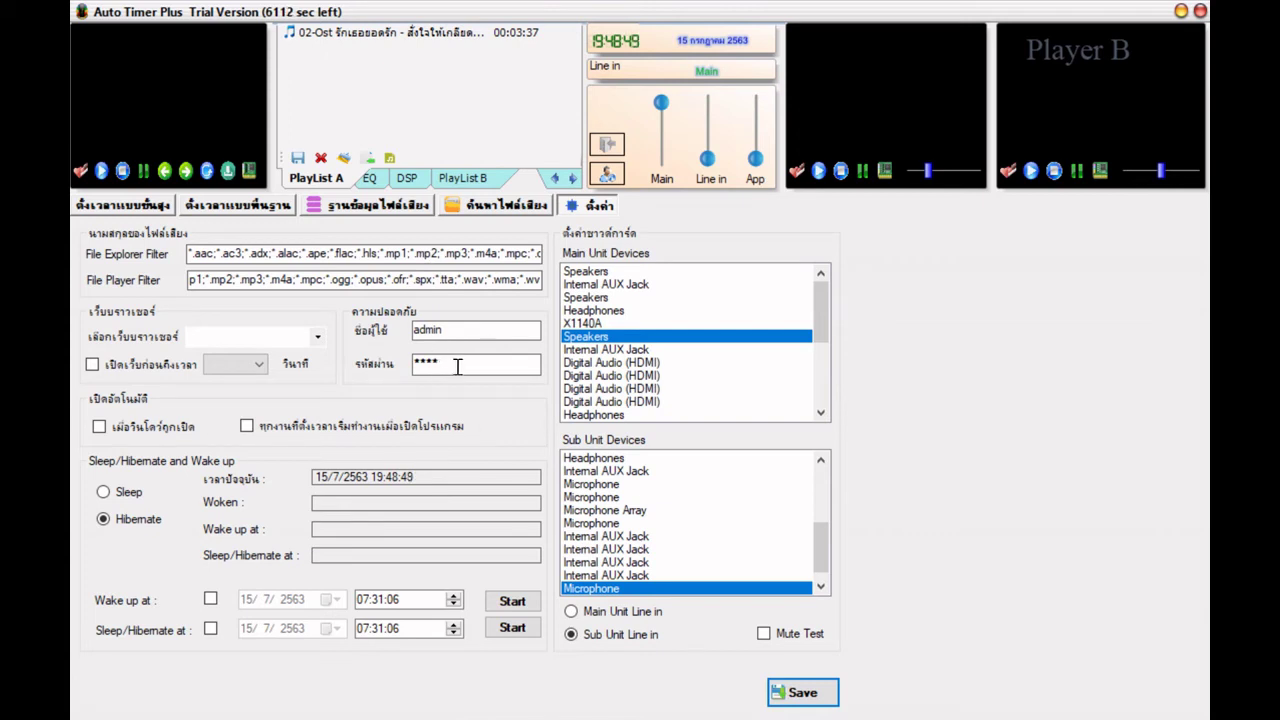
- Enable starting with Windows, try Sleep mode, then settle back on Hibernate
{"action": "left_click", "coordinate": [106, 433]}
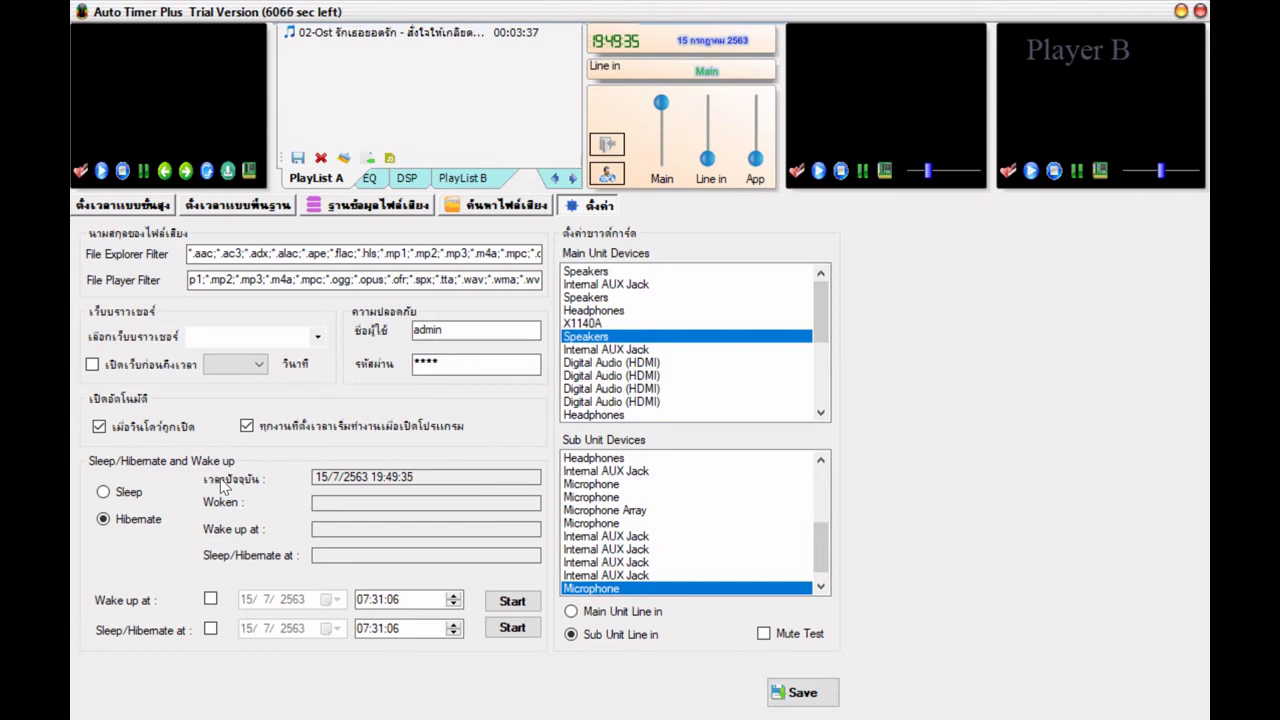
{"action": "left_click", "coordinate": [125, 495]}
{"action": "left_click", "coordinate": [108, 524]}
- Toggle the Wake up at and Sleep/Hibernate at date checkboxes, leaving both unchecked
{"action": "left_click", "coordinate": [210, 600]}
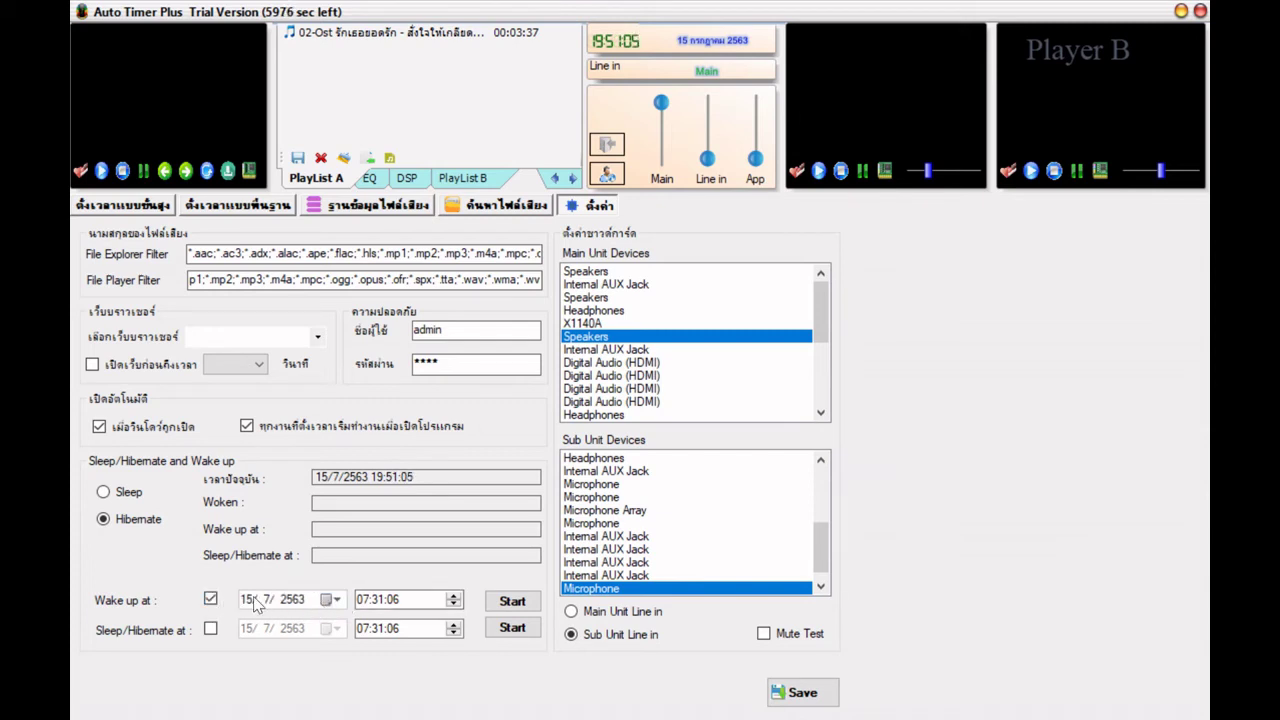
{"action": "left_click", "coordinate": [210, 600]}
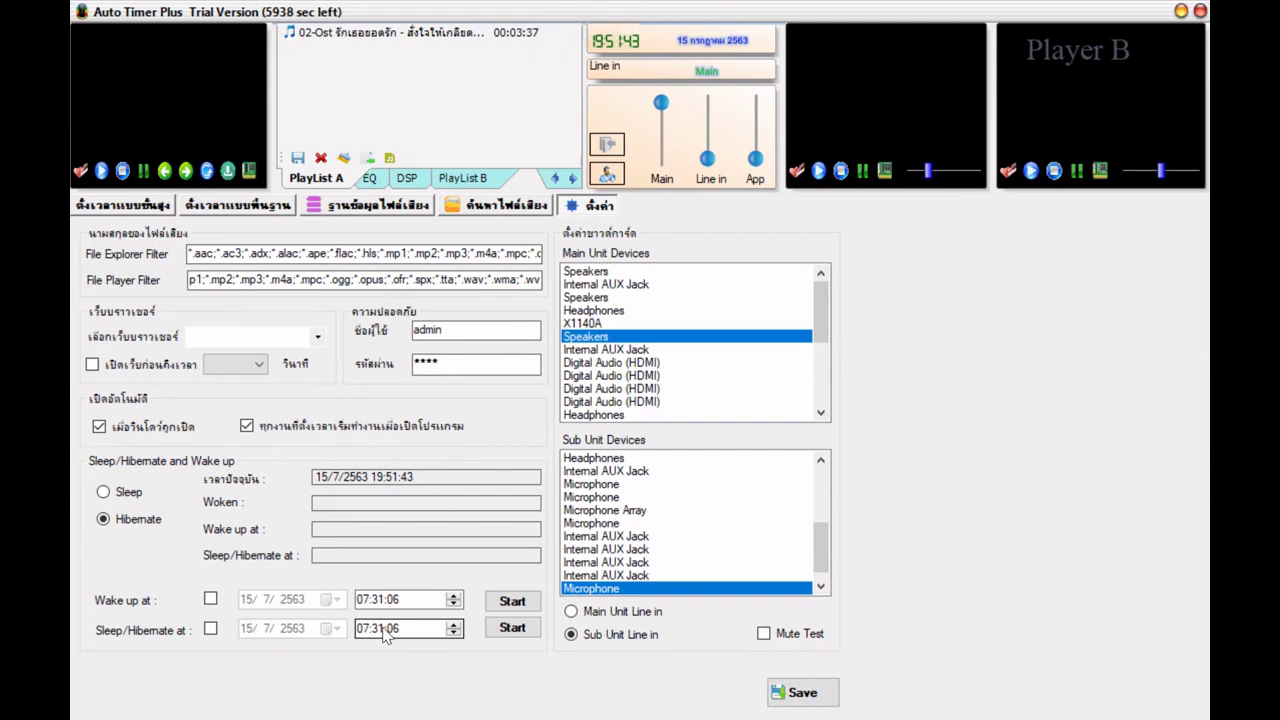
{"action": "left_click", "coordinate": [211, 630]}
{"action": "left_click", "coordinate": [210, 599]}
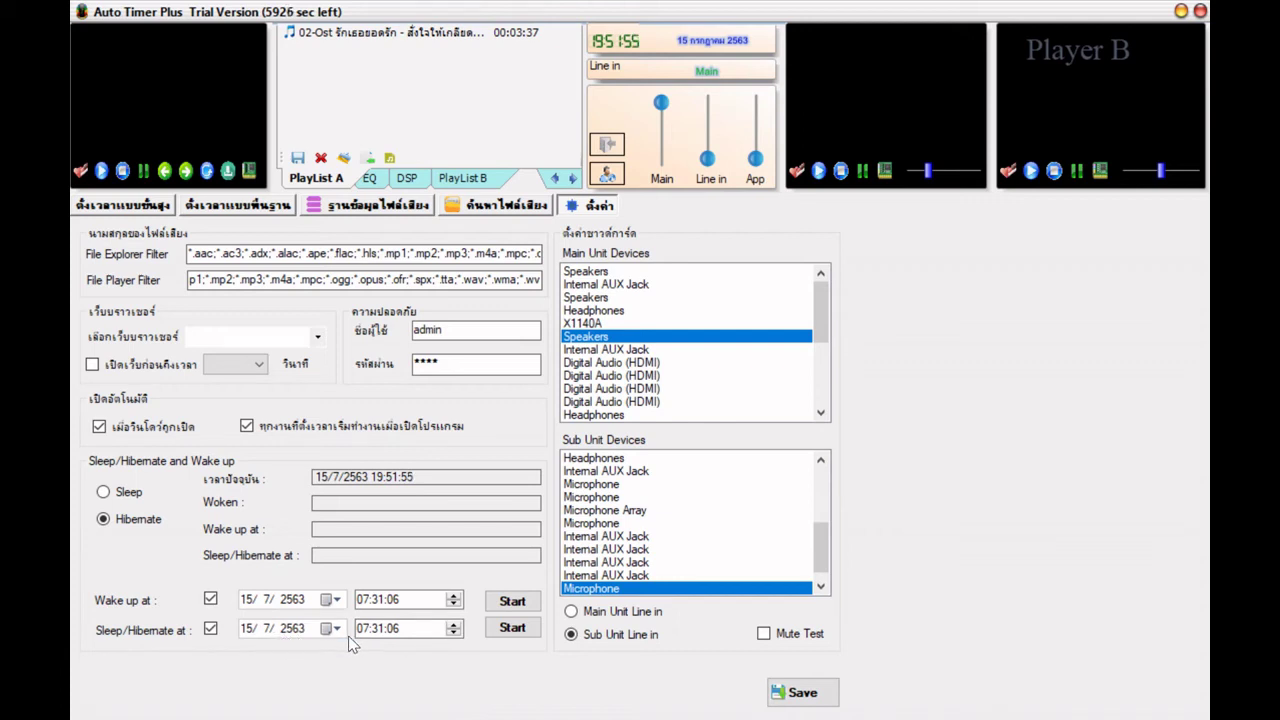
{"action": "left_click", "coordinate": [210, 628]}
{"action": "left_click", "coordinate": [210, 601]}
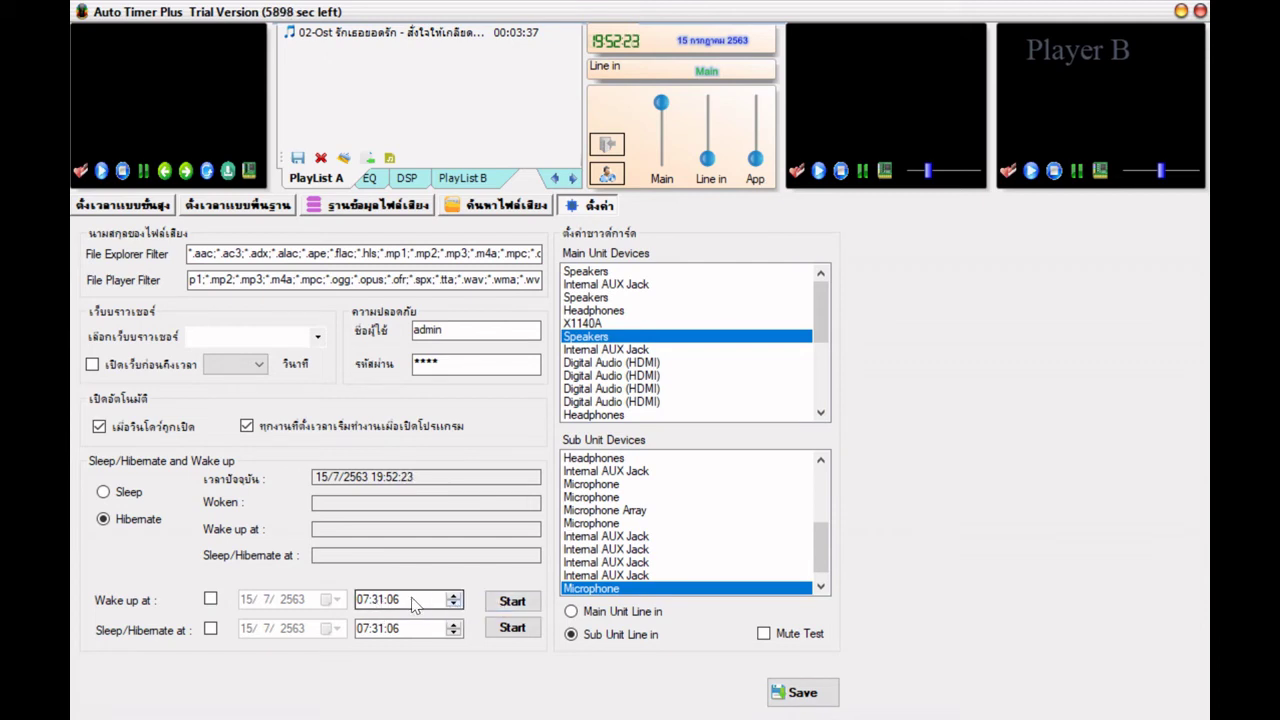
- Step the wake-up minutes up to 07:53:06 and start the wake-up timer
{"action": "left_click", "coordinate": [382, 600]}
{"action": "left_click", "coordinate": [453, 595]}
{"action": "left_click", "coordinate": [454, 595]}
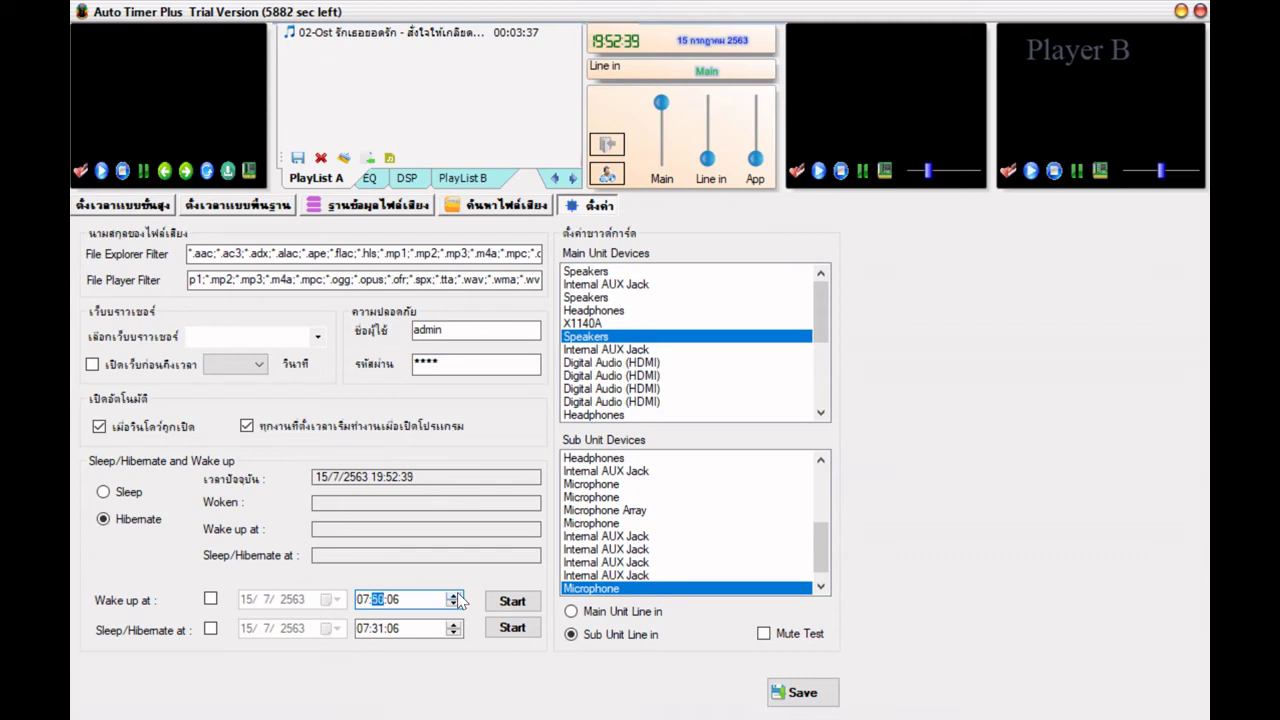
{"action": "left_click", "coordinate": [455, 595]}
{"action": "left_click", "coordinate": [506, 604]}
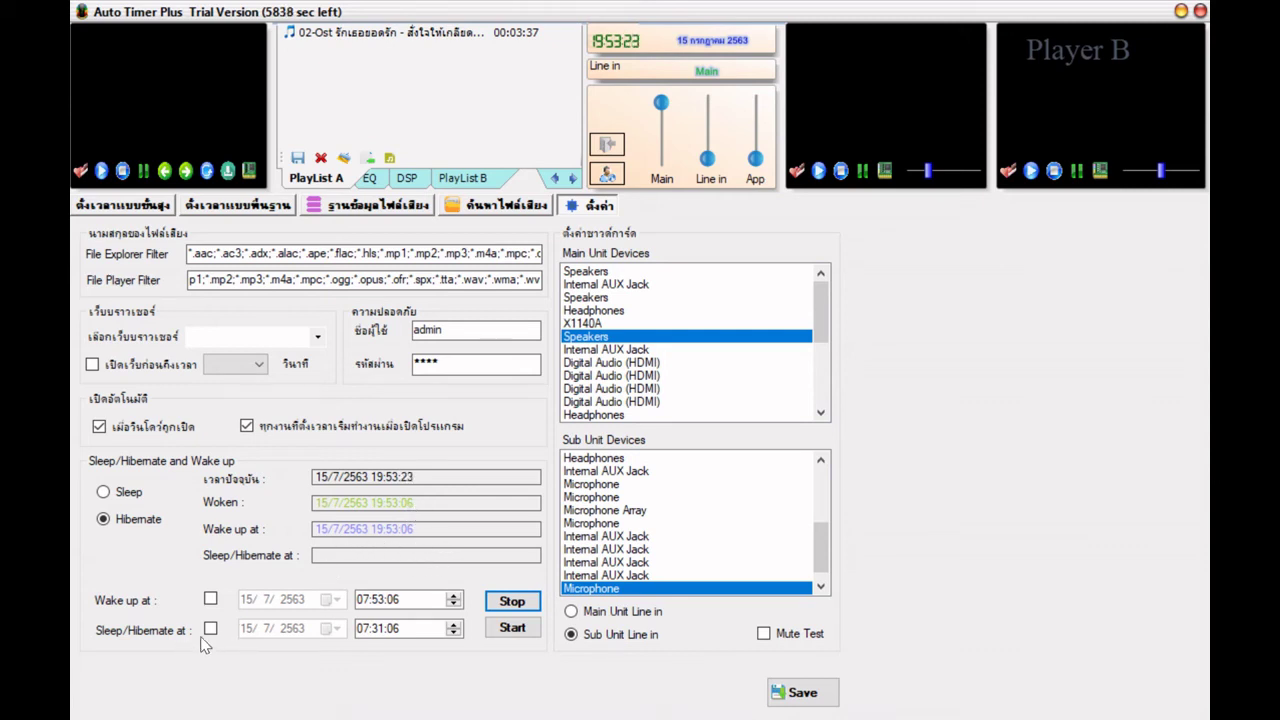
- Stop the wake-up timer, raise the sleep hour to 08 (08:31:06), then start and stop the sleep timer
{"action": "left_click", "coordinate": [364, 604]}
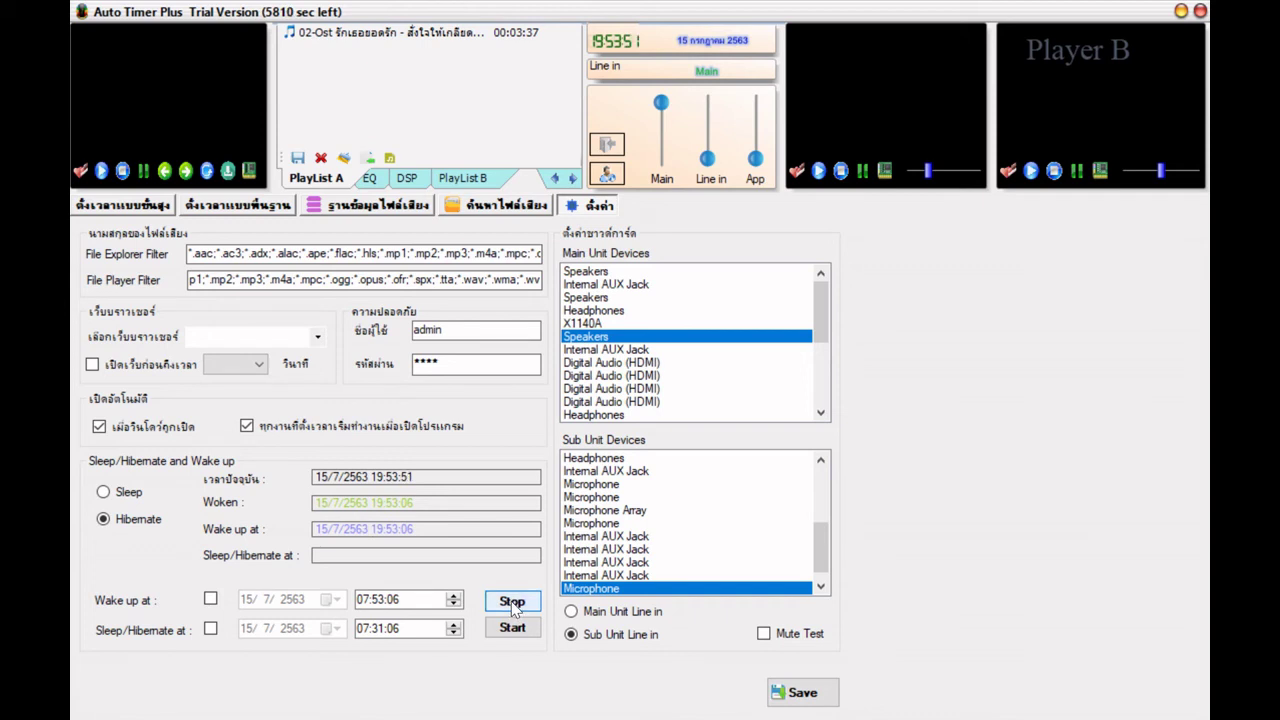
{"action": "left_click", "coordinate": [378, 630]}
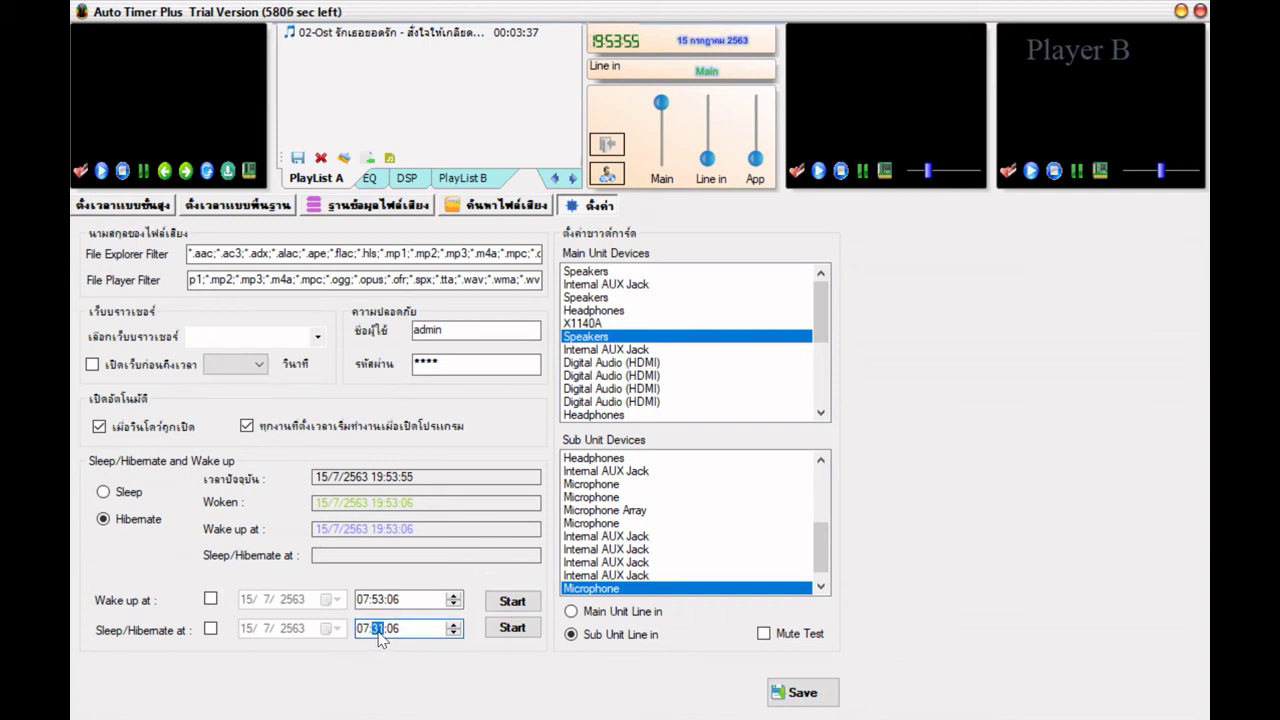
{"action": "key", "text": "Left"}
{"action": "left_click", "coordinate": [454, 625]}
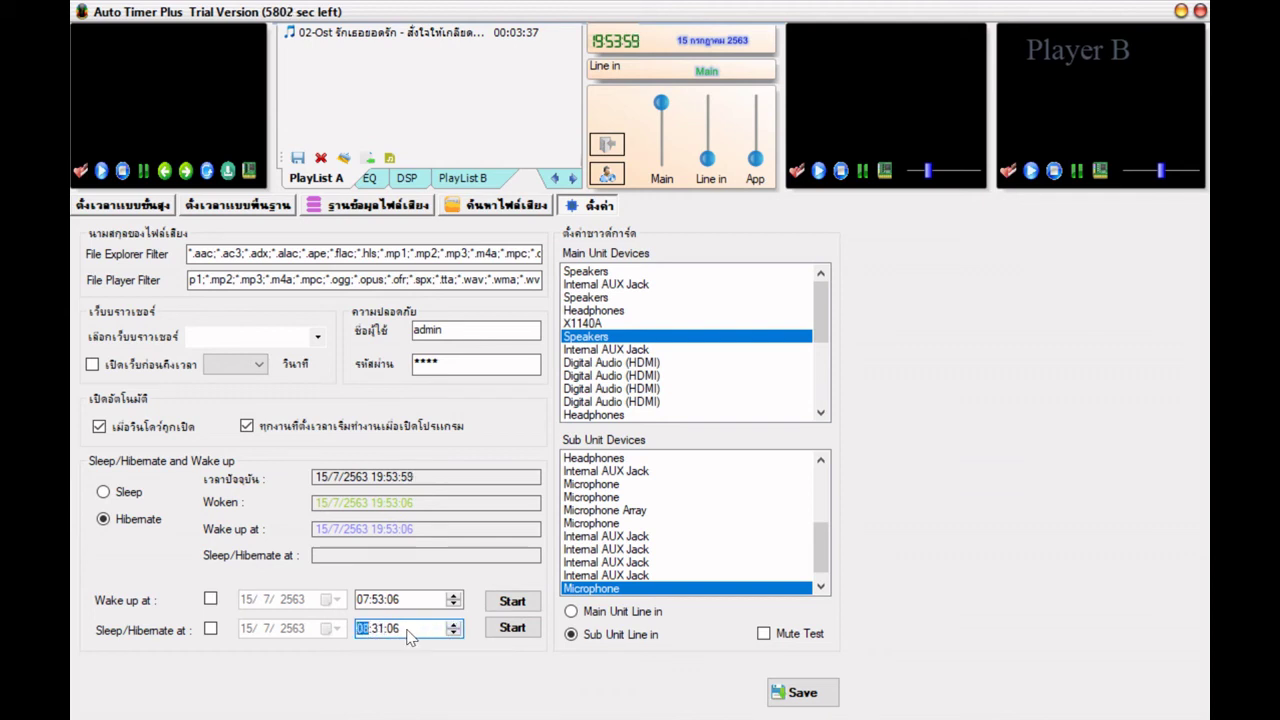
{"action": "left_click", "coordinate": [511, 628]}
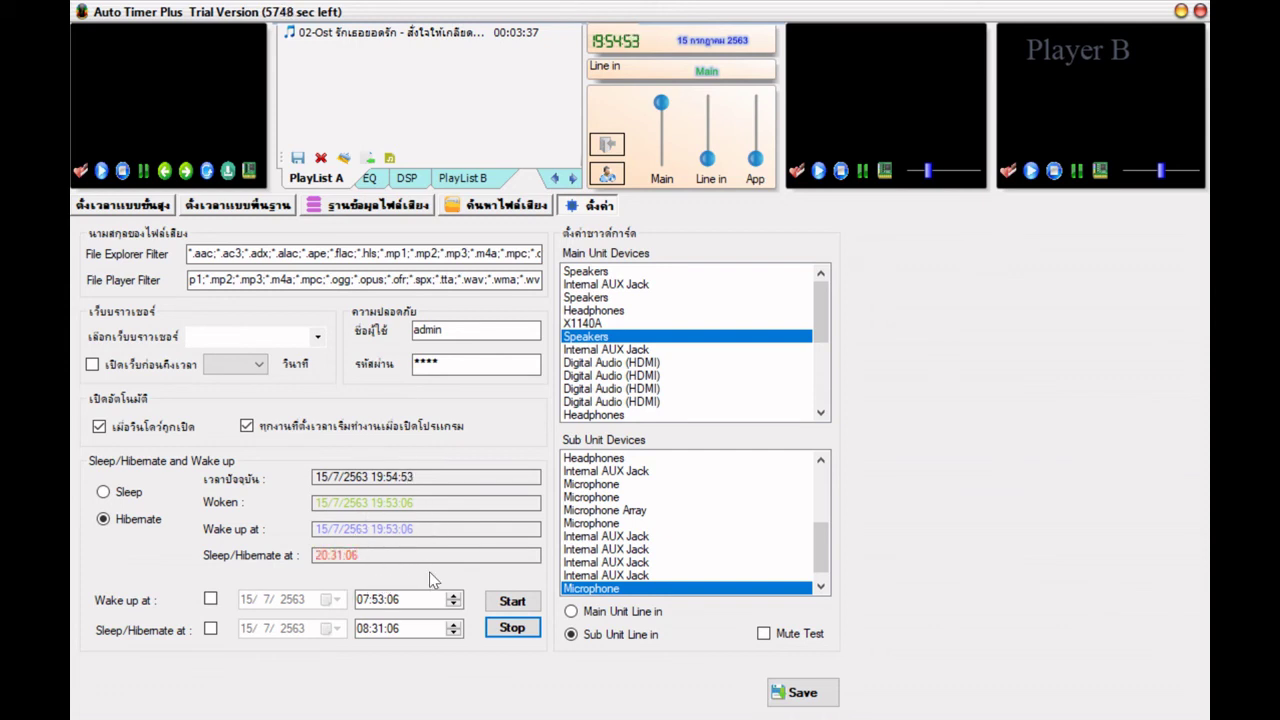
{"action": "left_click", "coordinate": [519, 630]}
- Save the timer settings, confirm the saved message, and open the sound-file browser page
{"action": "left_click", "coordinate": [808, 694]}
{"action": "left_click", "coordinate": [667, 432]}
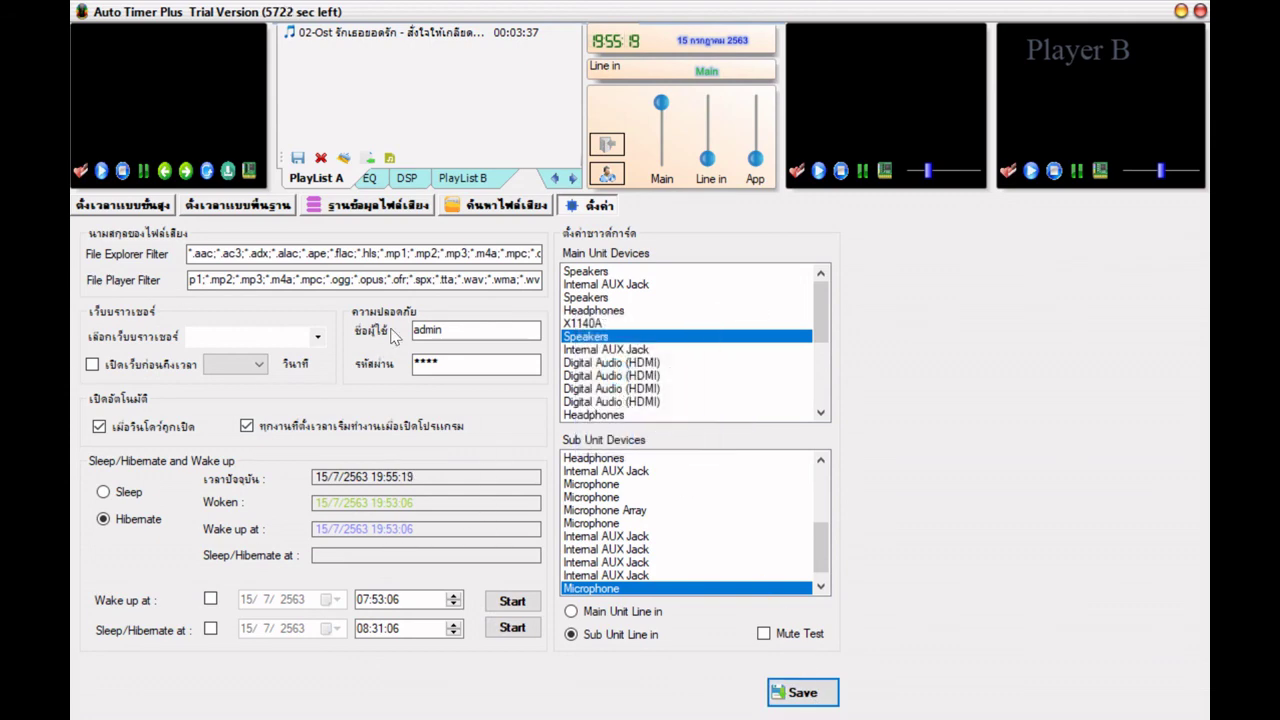
{"action": "left_click", "coordinate": [490, 207]}
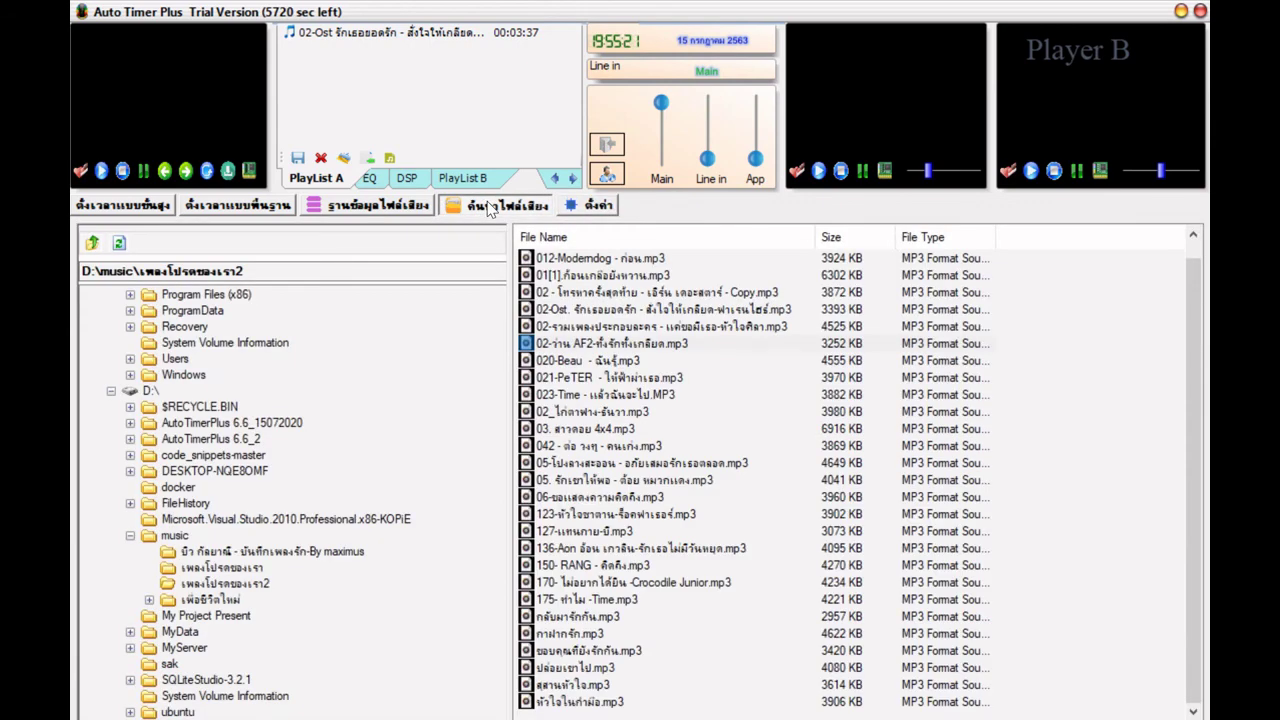
- Browse tracks in the 547-song database and widen the PATH column to show full D:\music paths
{"action": "left_click", "coordinate": [380, 206]}
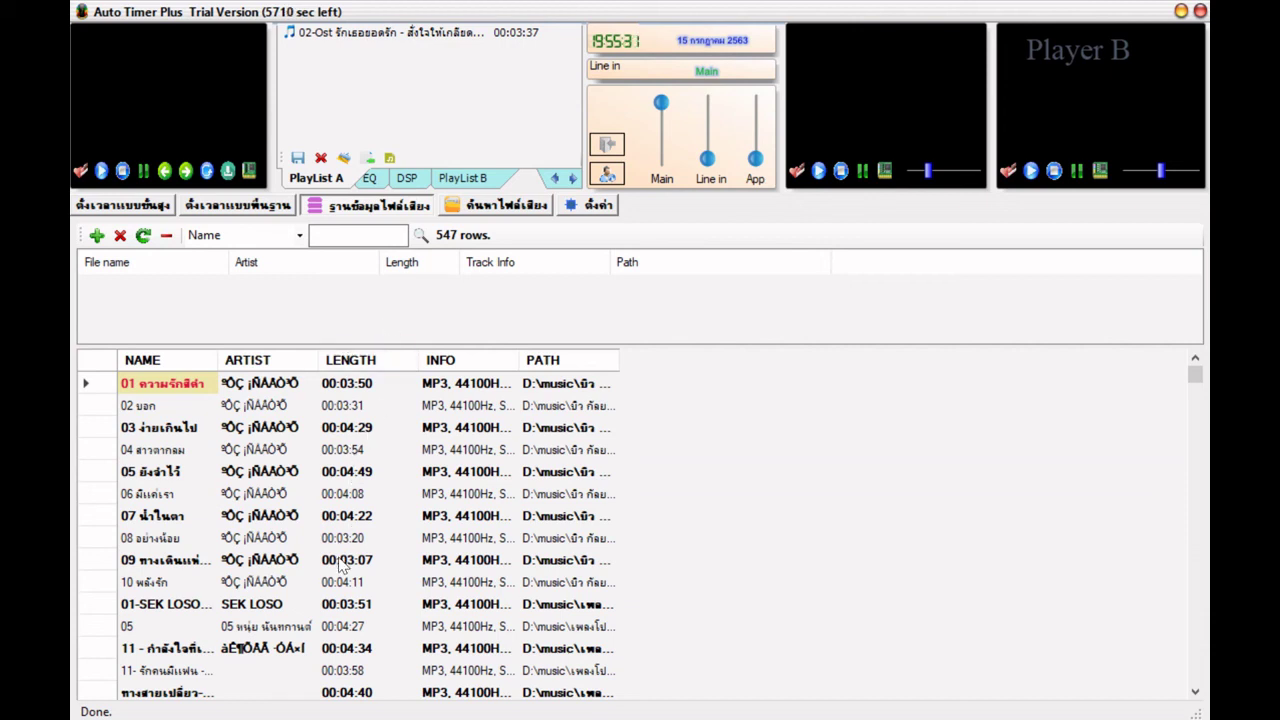
{"action": "left_click", "coordinate": [256, 478]}
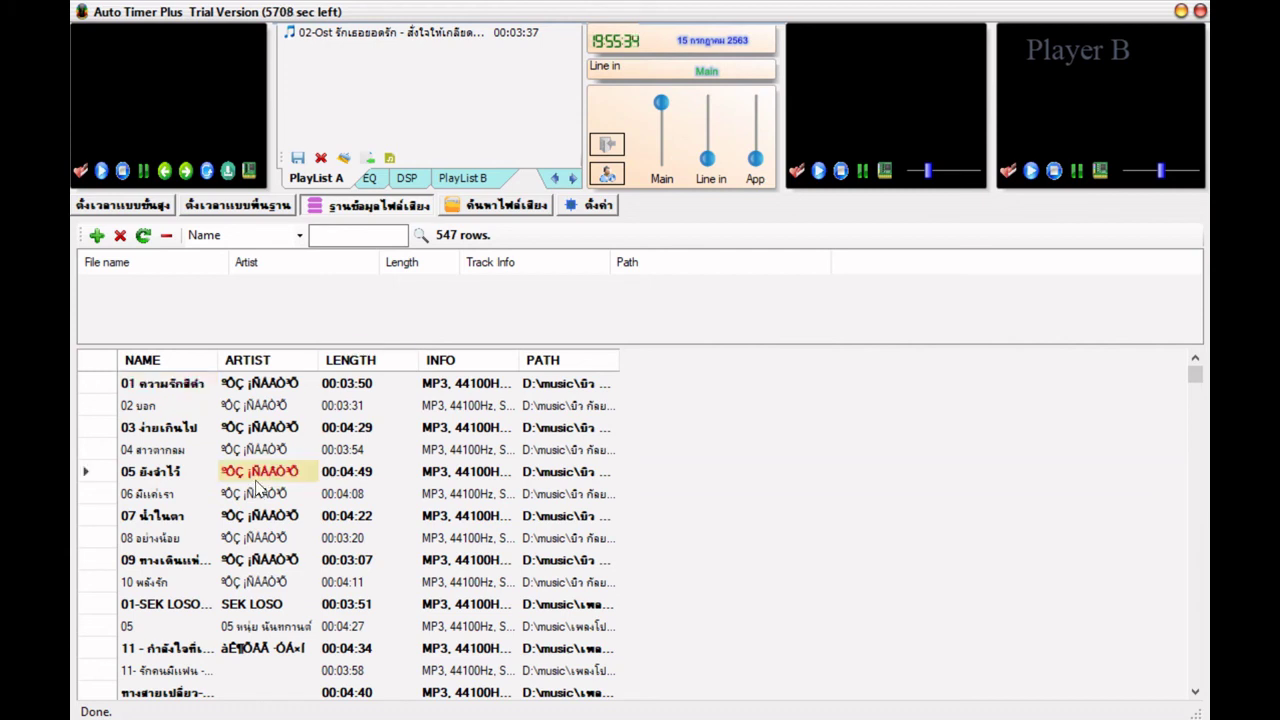
{"action": "left_click", "coordinate": [272, 386]}
{"action": "left_click", "coordinate": [280, 410]}
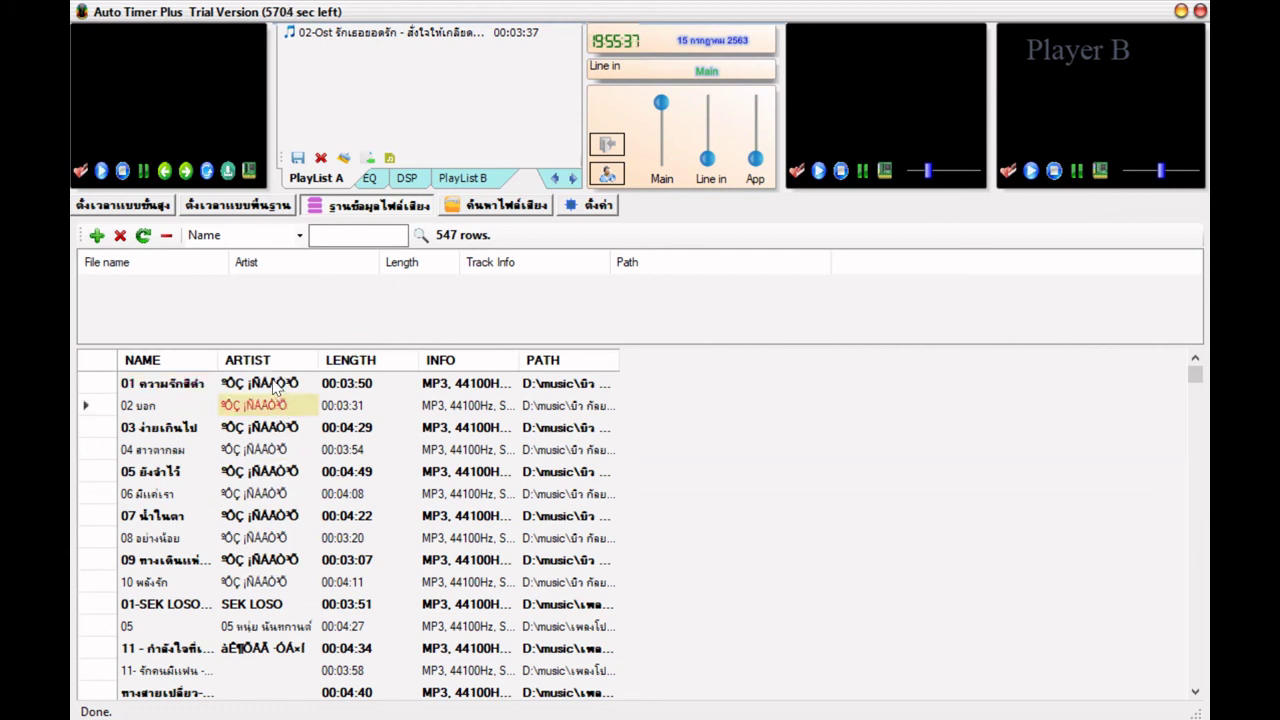
{"action": "left_click", "coordinate": [278, 386]}
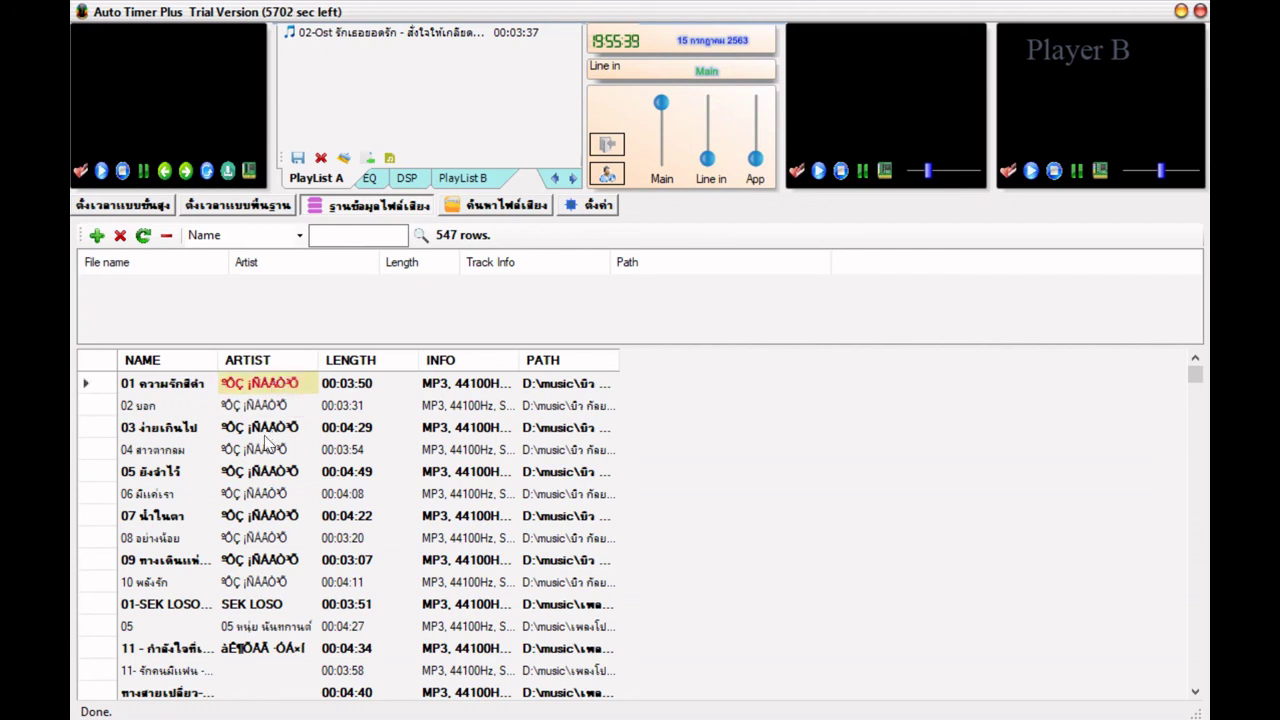
{"action": "left_click", "coordinate": [275, 562]}
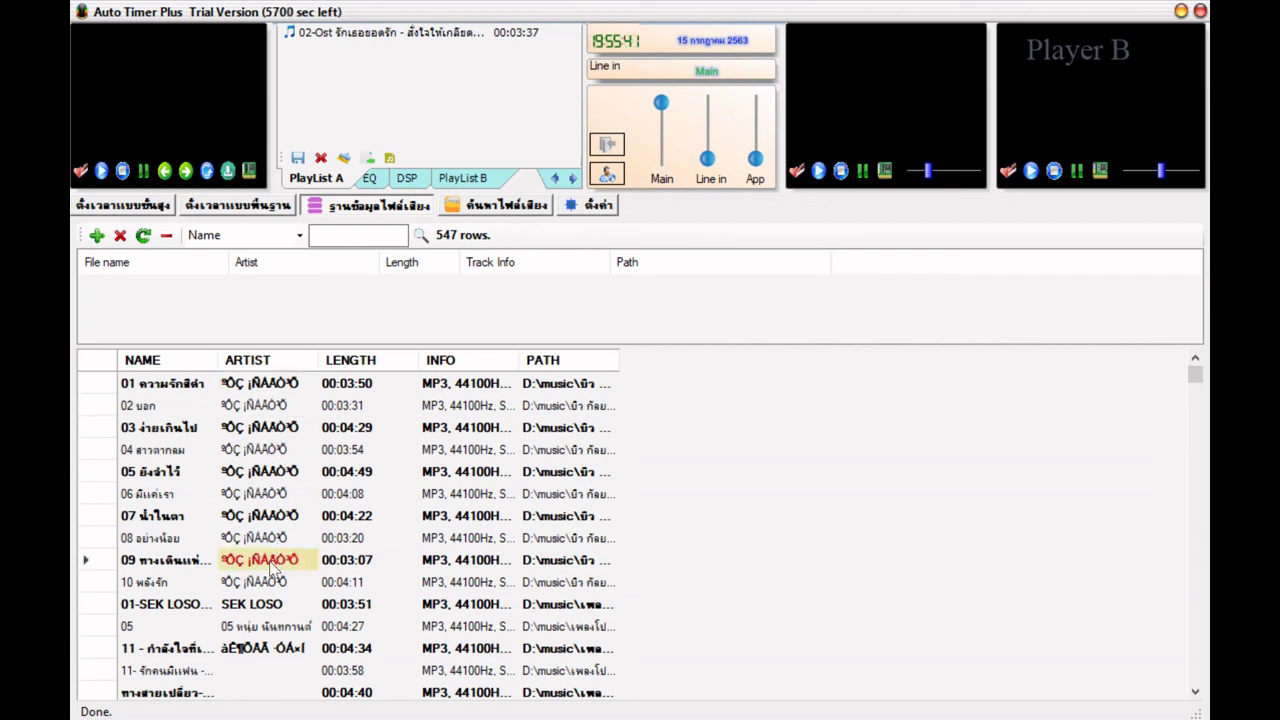
{"action": "scroll", "coordinate": [300, 578], "scroll_direction": "down", "scroll_amount": 1}
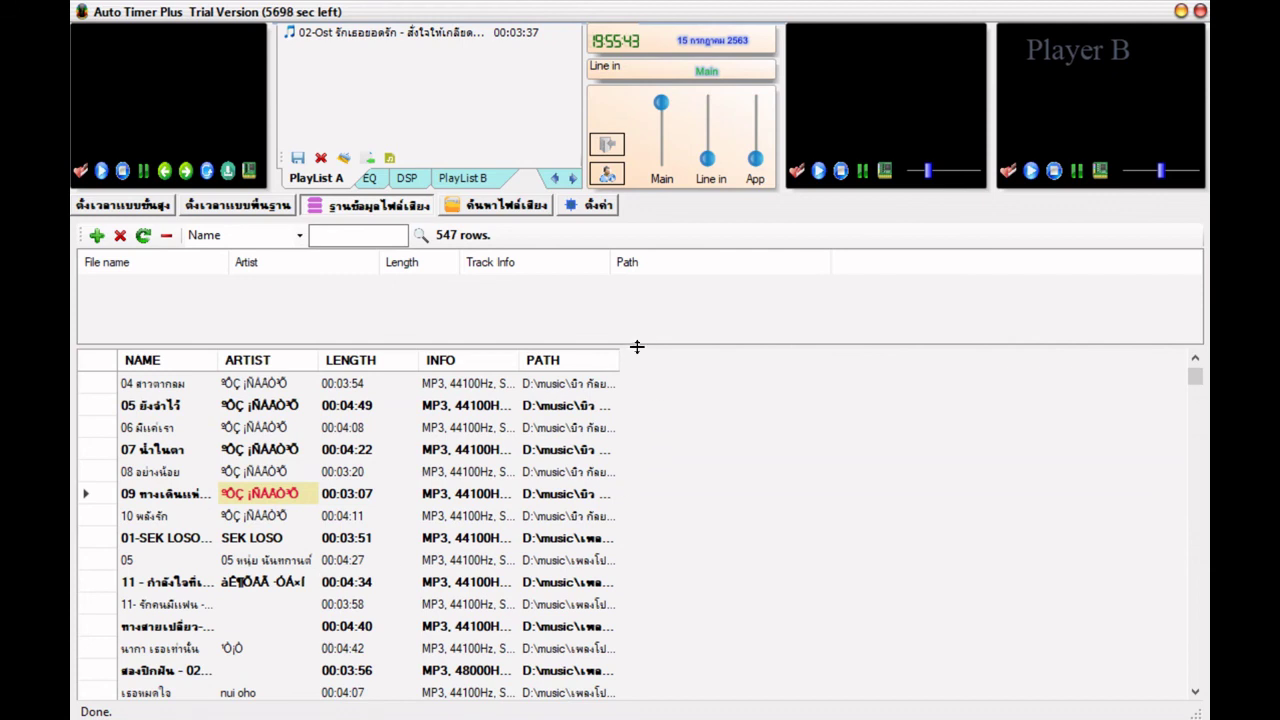
{"action": "left_click_drag", "start_coordinate": [620, 360], "coordinate": [866, 364]}
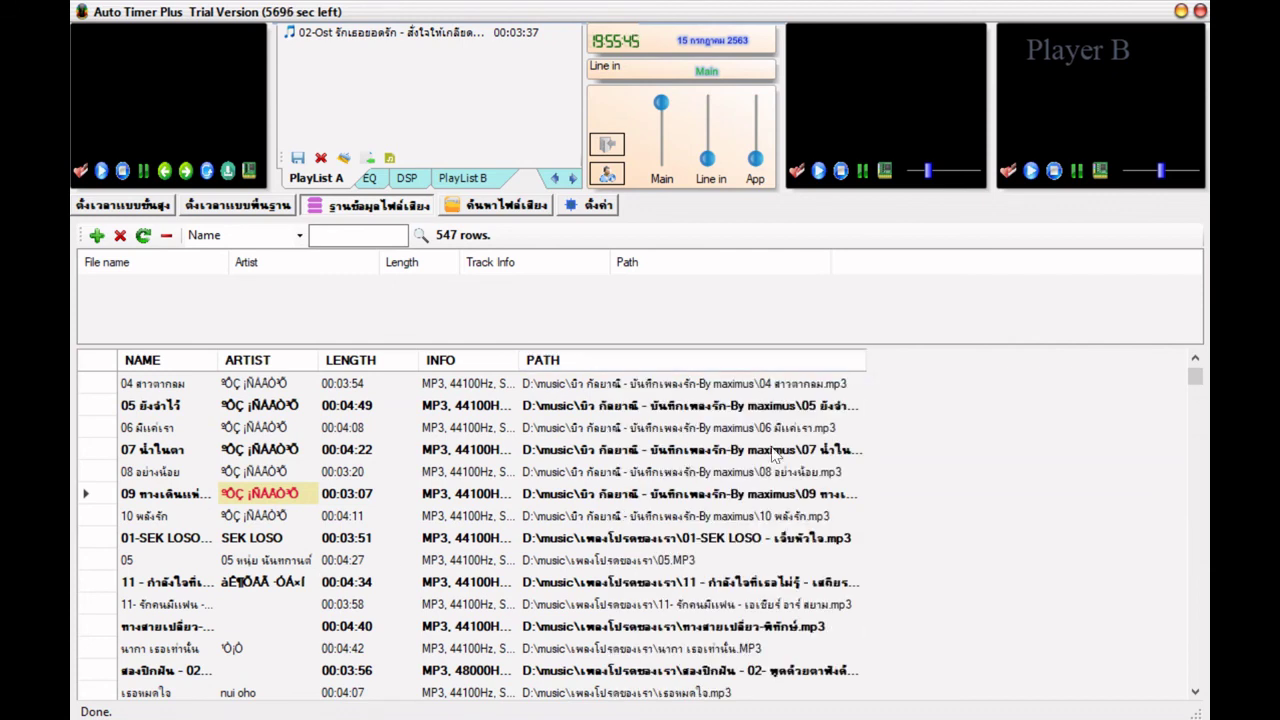
{"action": "left_click", "coordinate": [113, 450]}
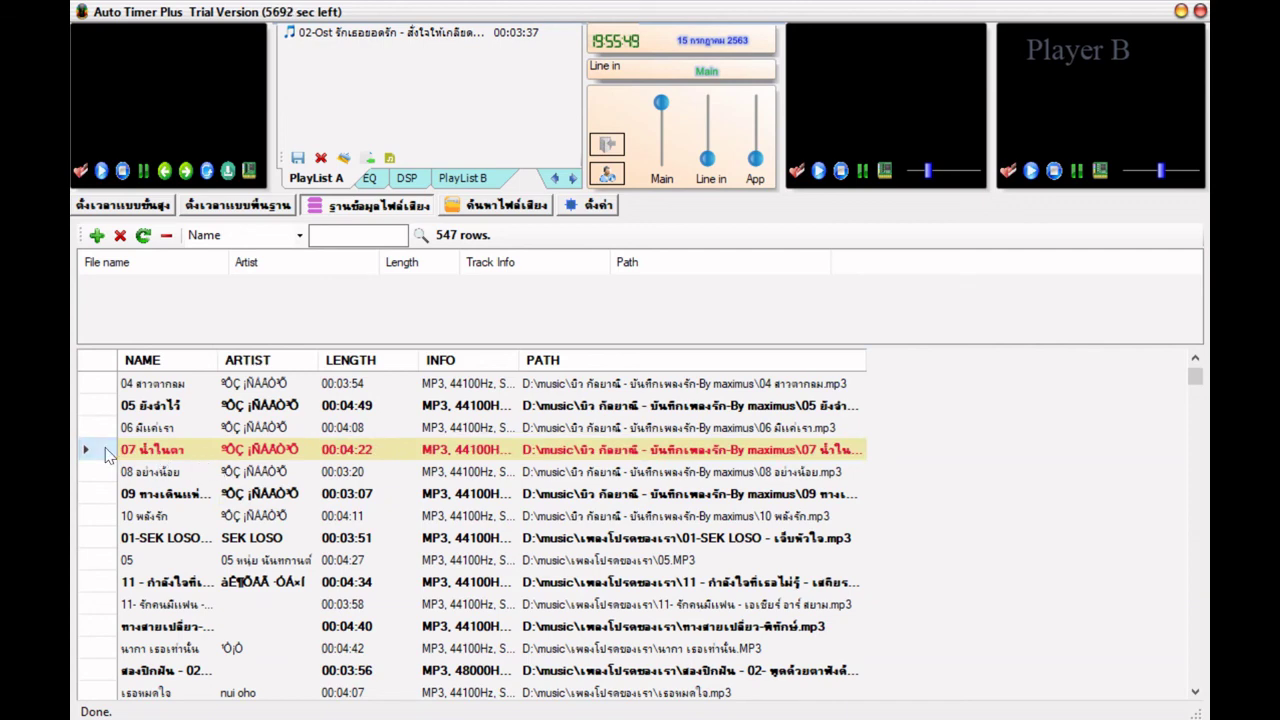
- Test track 08 อย่างน้อย (00:03:20) in the Cue player, then stop the preview
{"action": "right_click", "coordinate": [104, 451]}
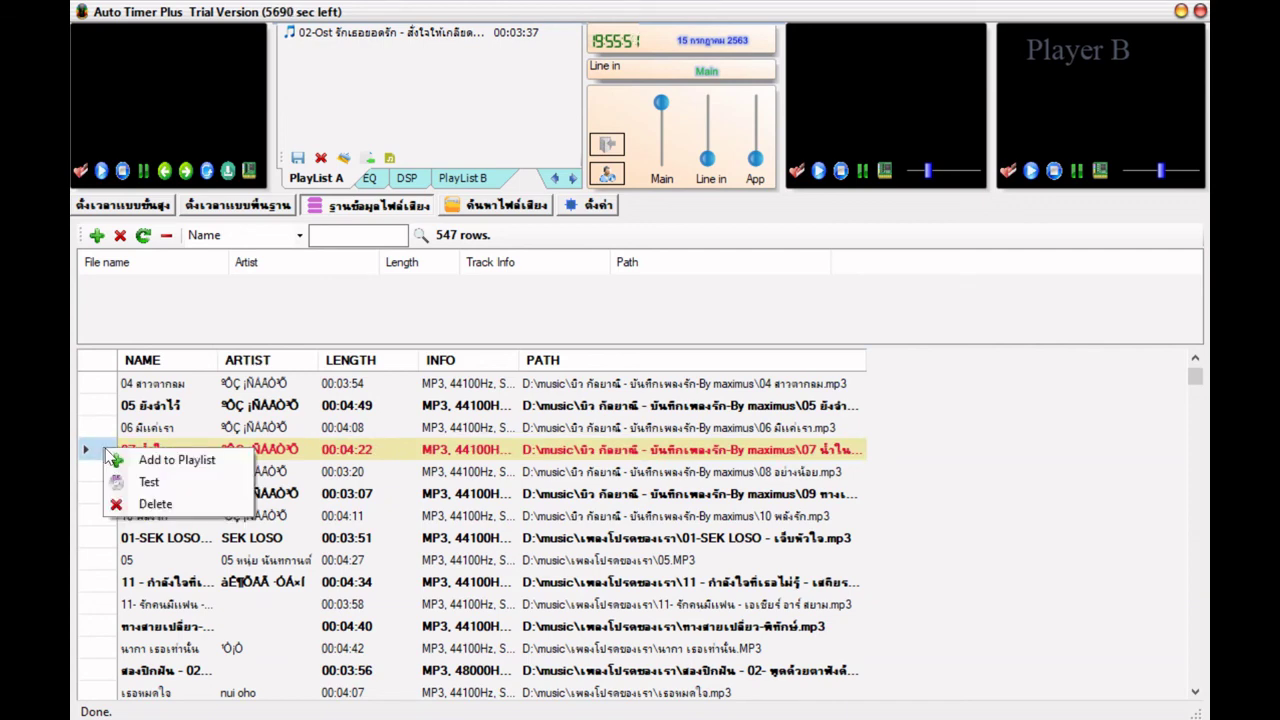
{"action": "key", "text": "Escape"}
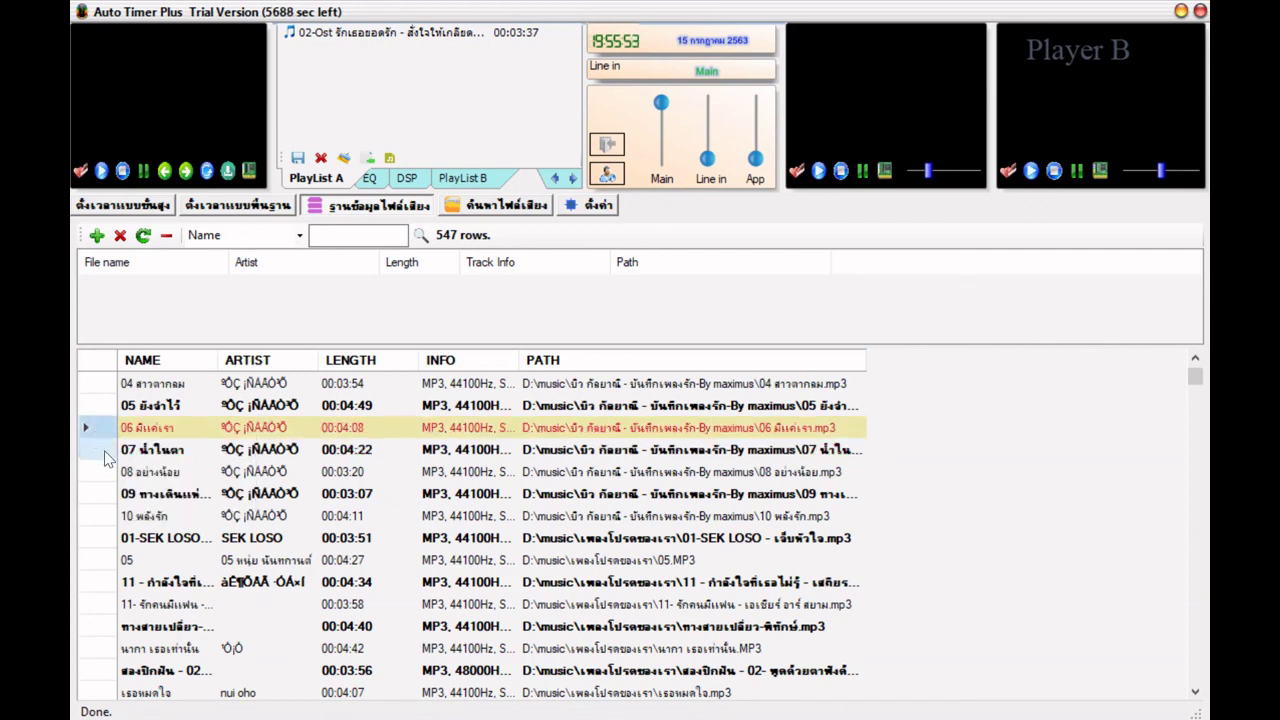
{"action": "key", "text": "Up"}
{"action": "right_click", "coordinate": [108, 472]}
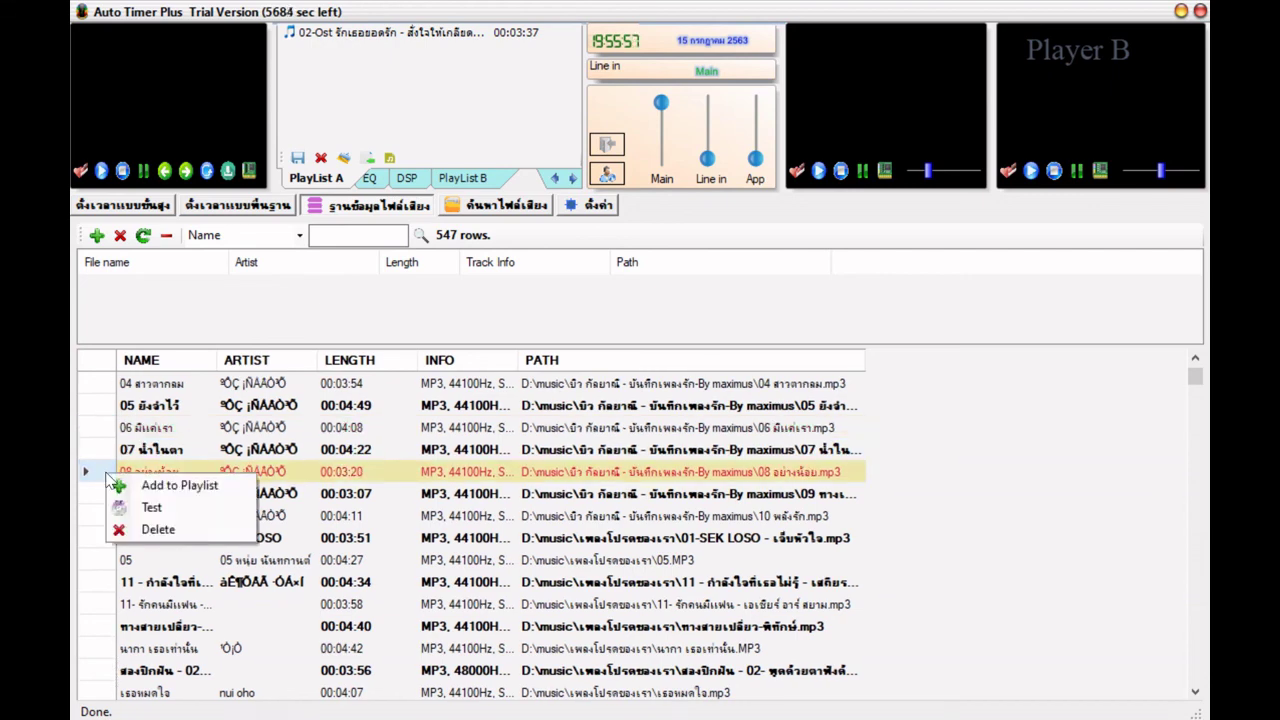
{"action": "left_click", "coordinate": [150, 508]}
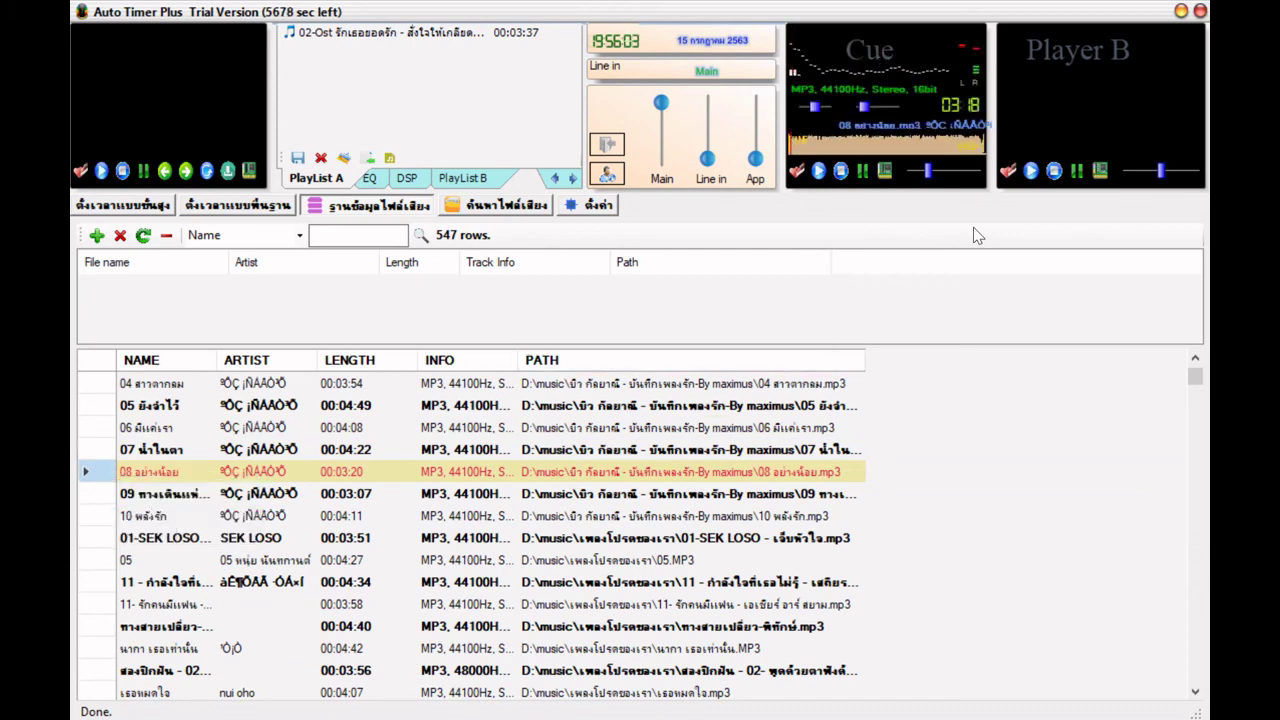
{"action": "left_click", "coordinate": [841, 172]}
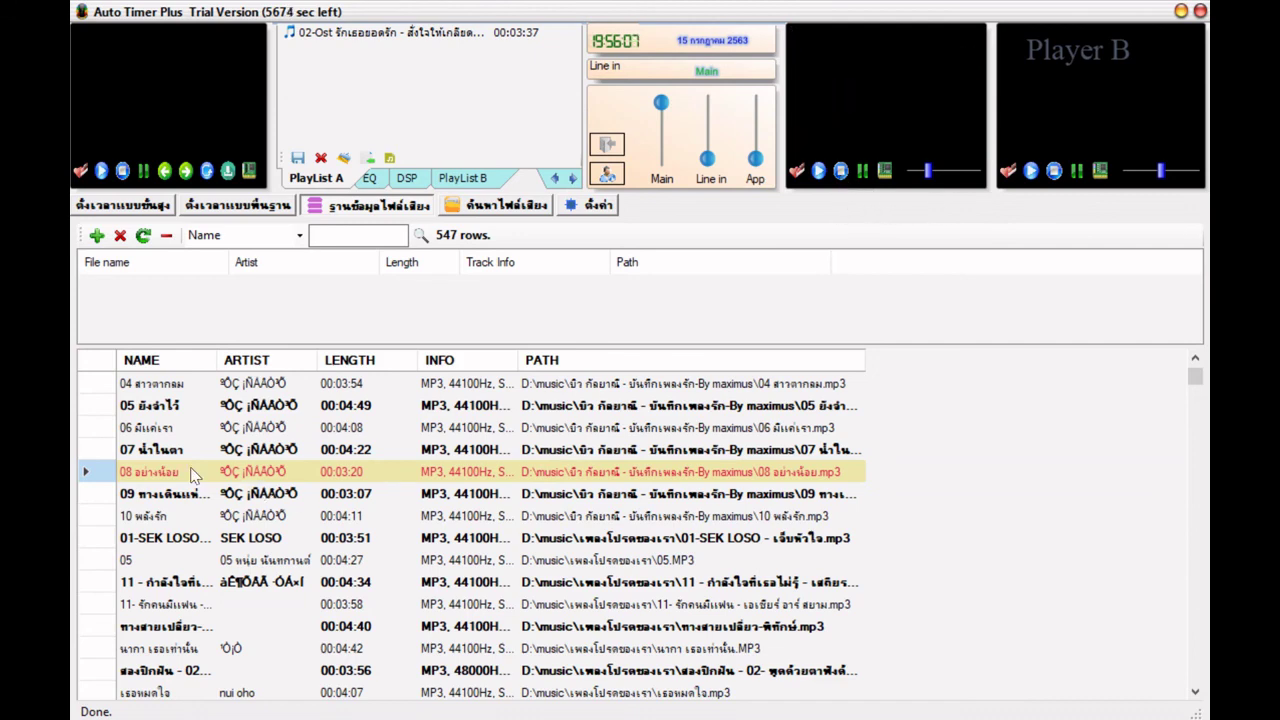
{"action": "right_click", "coordinate": [102, 476]}
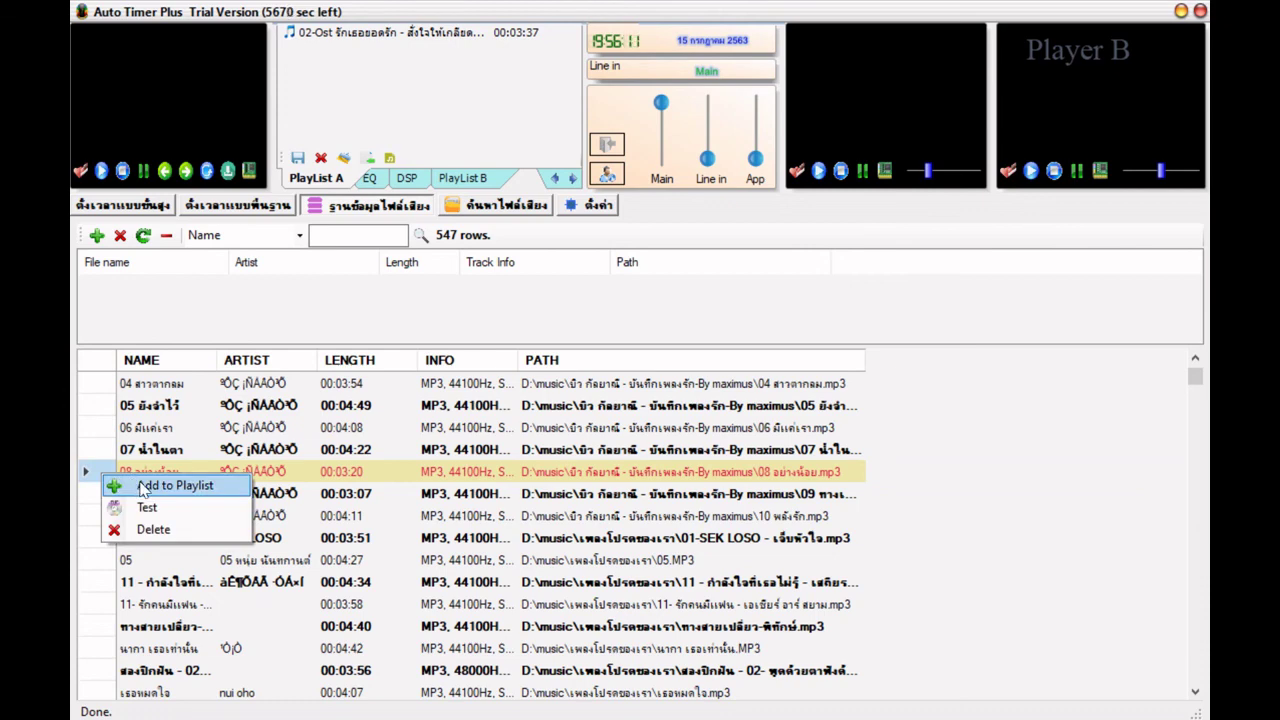
{"action": "left_click", "coordinate": [140, 486]}
{"action": "left_click", "coordinate": [350, 55]}
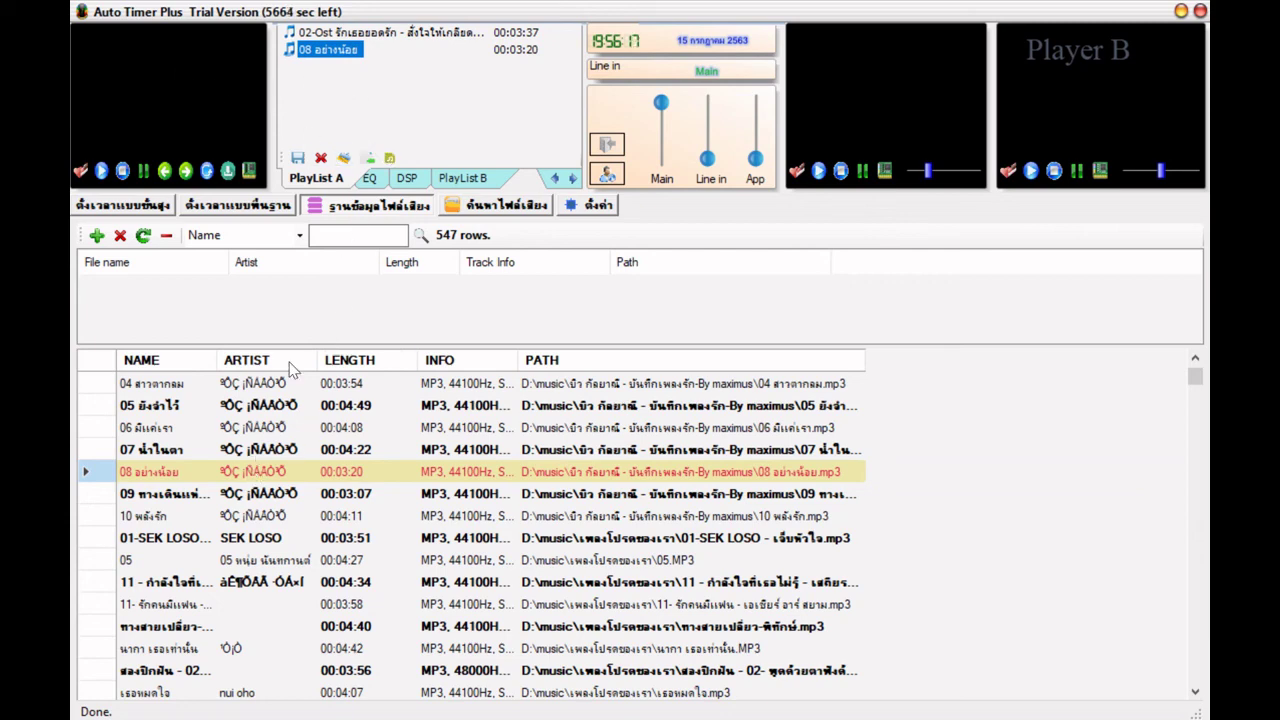
{"action": "right_click", "coordinate": [108, 471]}
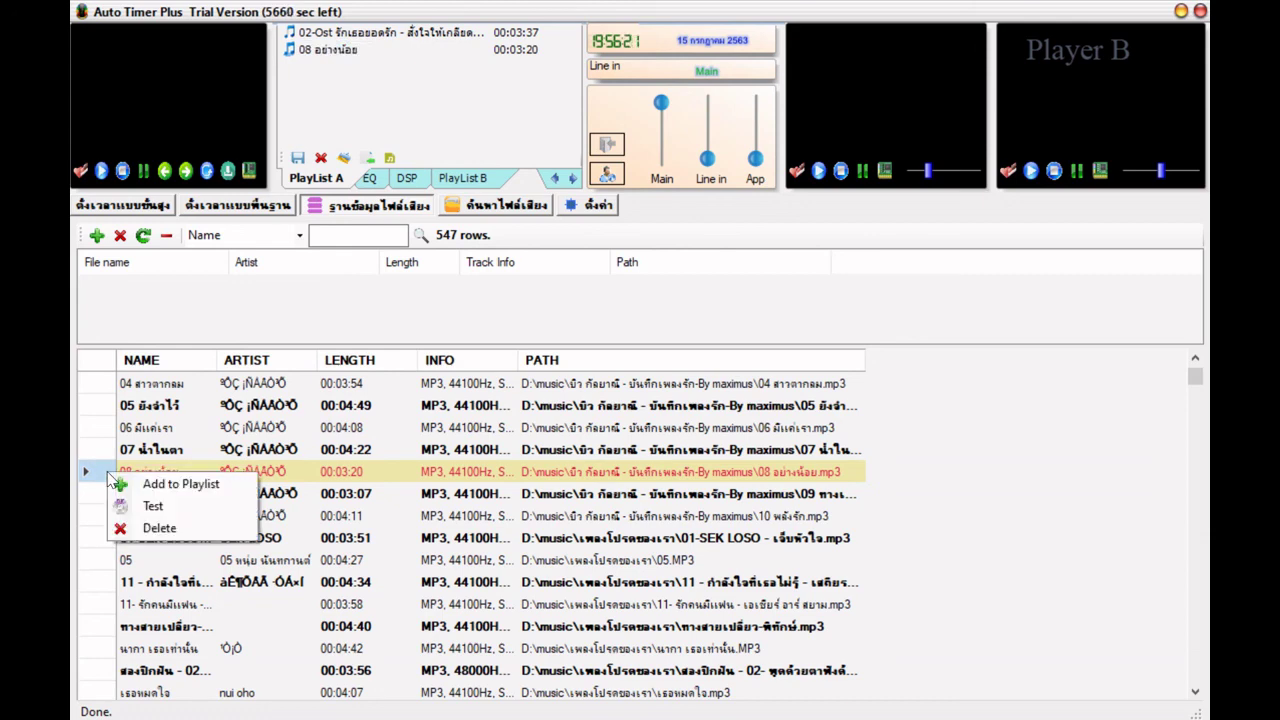
{"action": "left_click", "coordinate": [146, 530]}
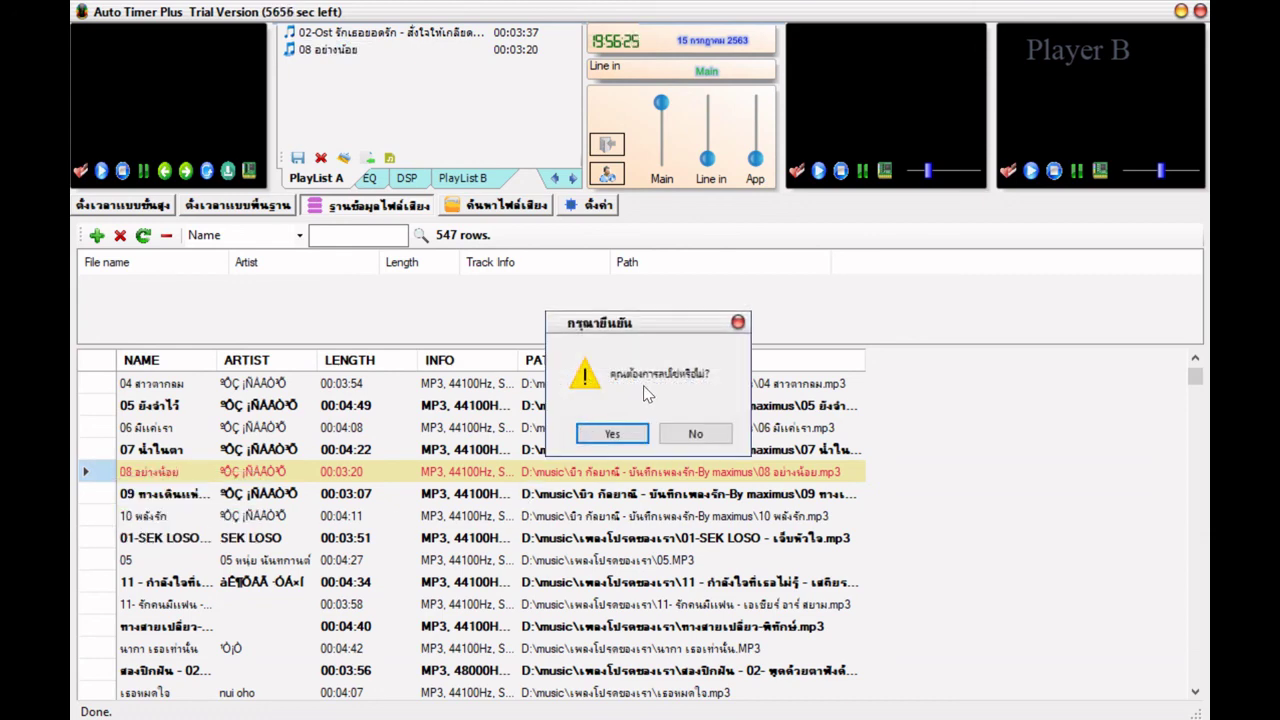
{"action": "left_click", "coordinate": [696, 434]}
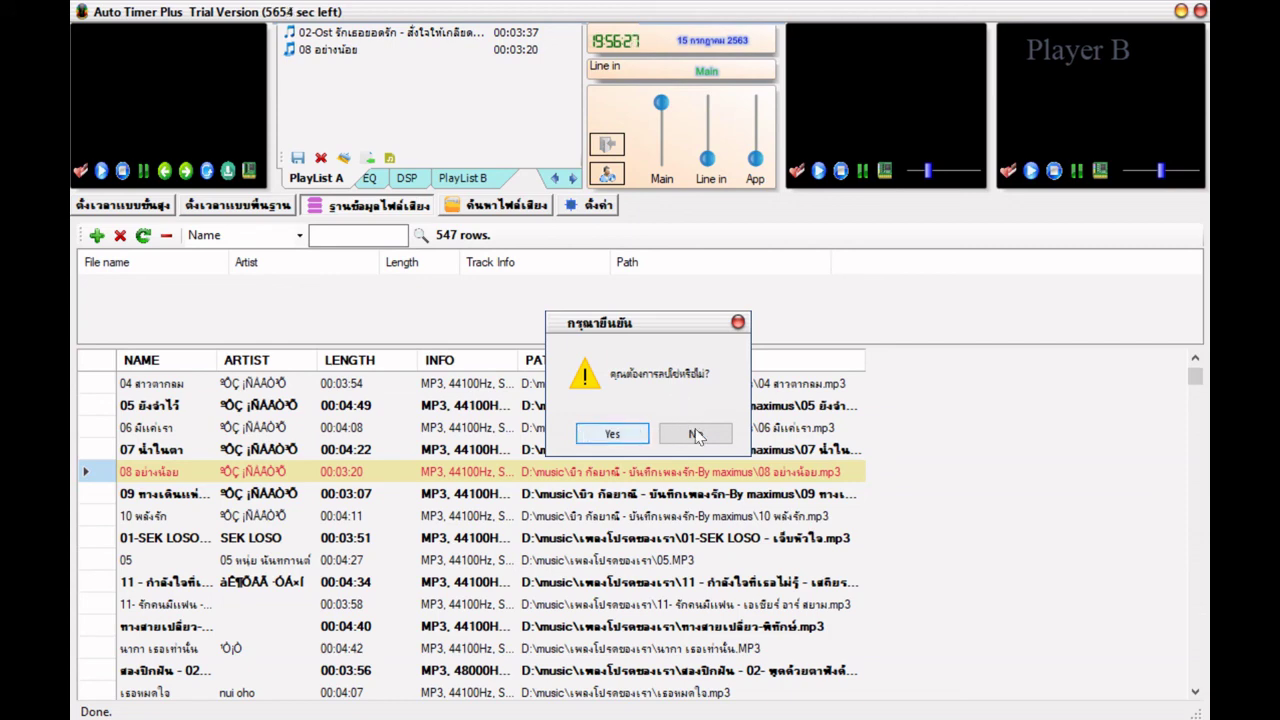
{"action": "left_click", "coordinate": [604, 434]}
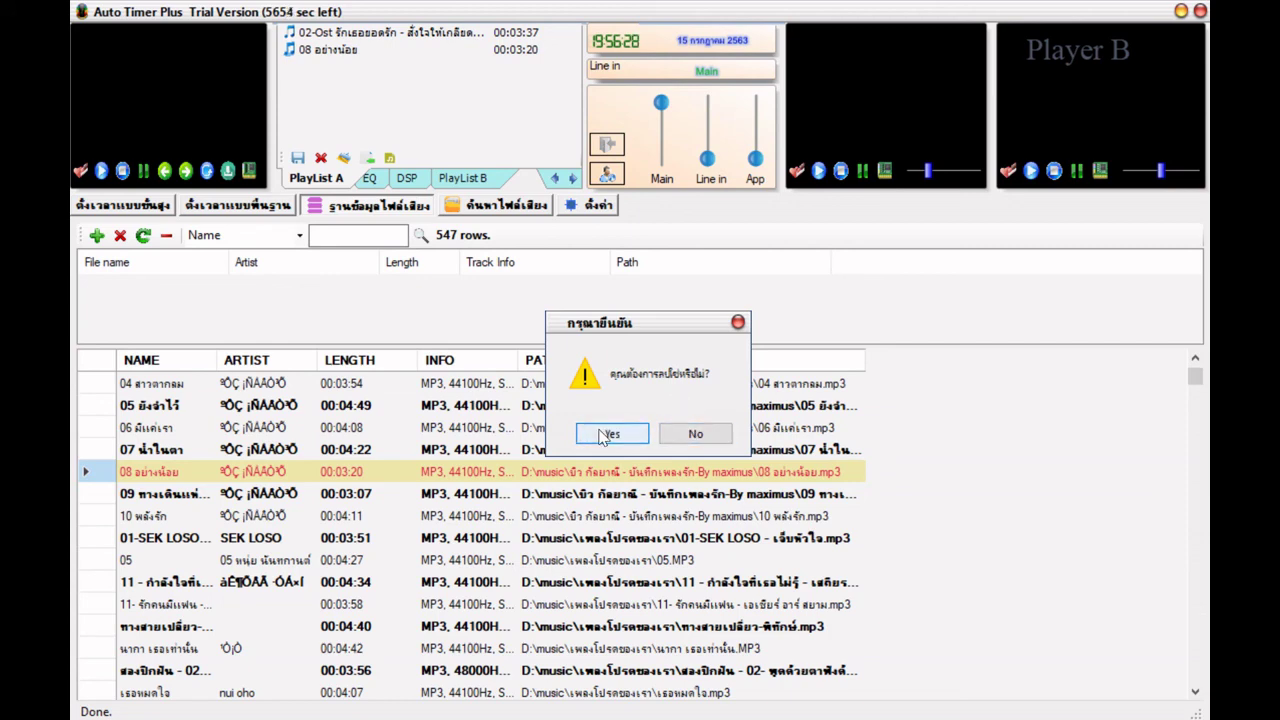
{"action": "left_click", "coordinate": [714, 441]}
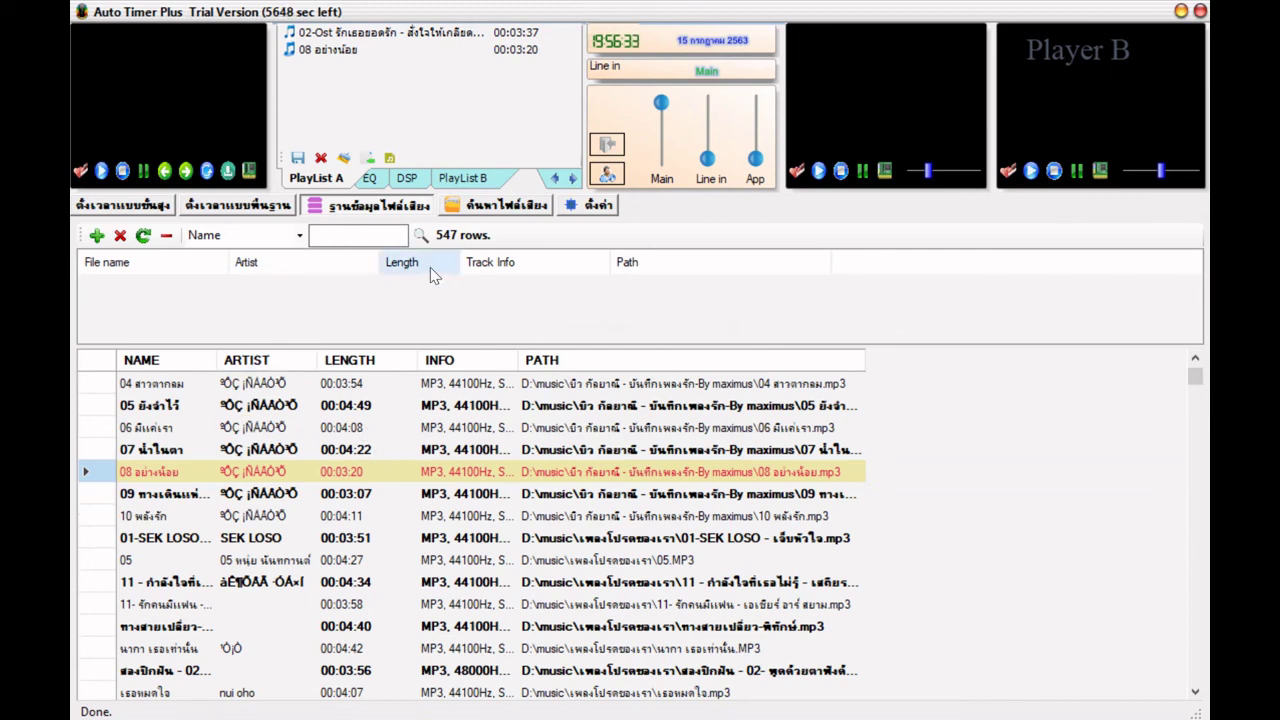
- Try Artist as the search field, then set the database search back to Name
{"action": "left_click", "coordinate": [355, 238]}
{"action": "left_click", "coordinate": [299, 235]}
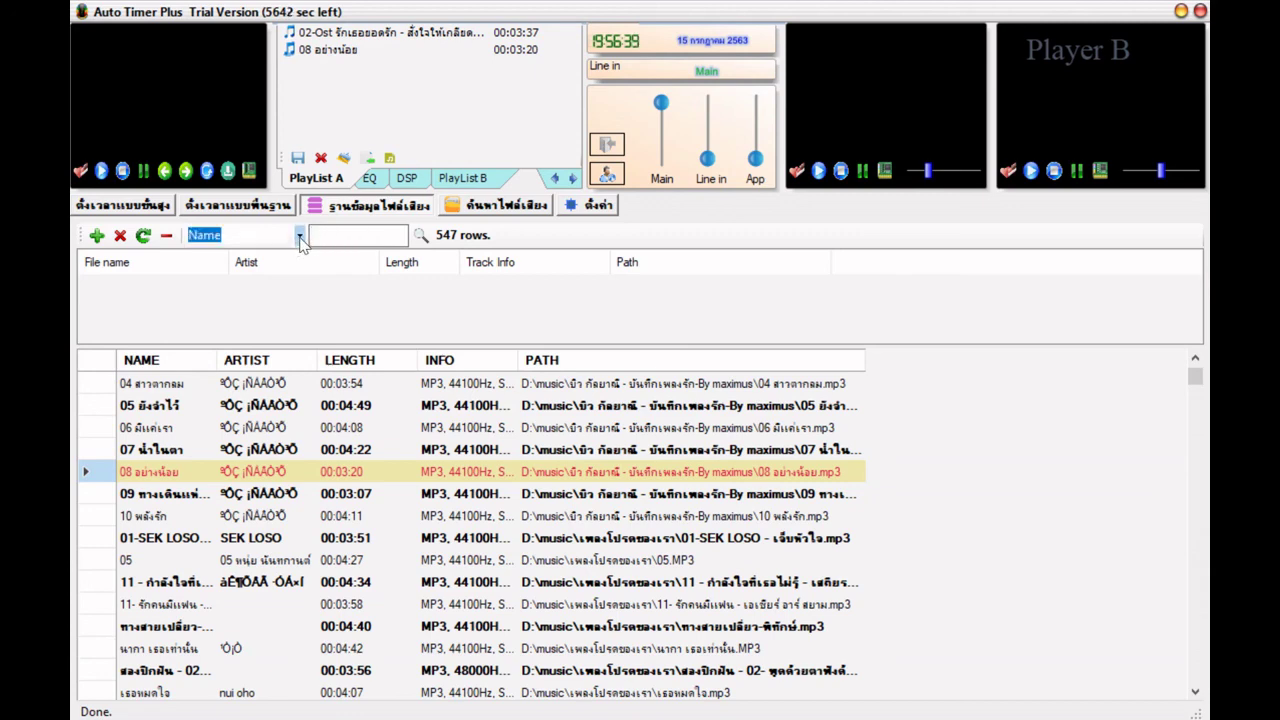
{"action": "left_click", "coordinate": [263, 271]}
{"action": "left_click", "coordinate": [297, 236]}
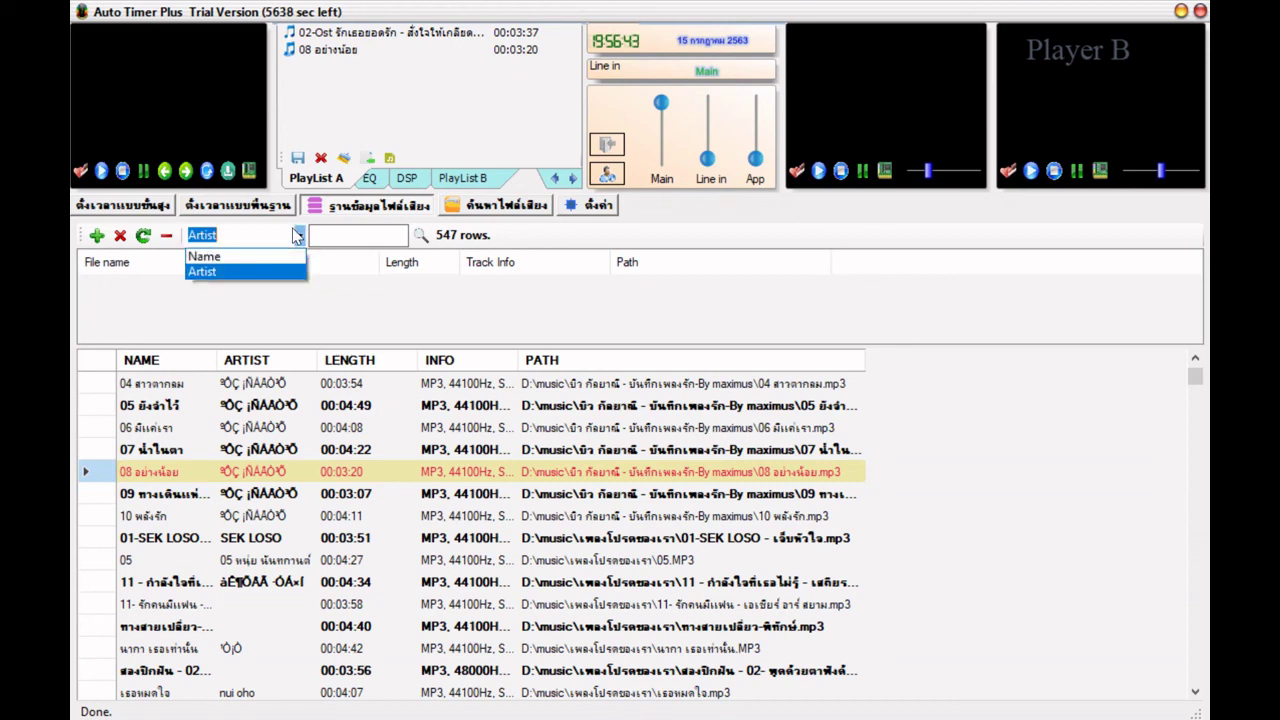
{"action": "left_click", "coordinate": [263, 273]}
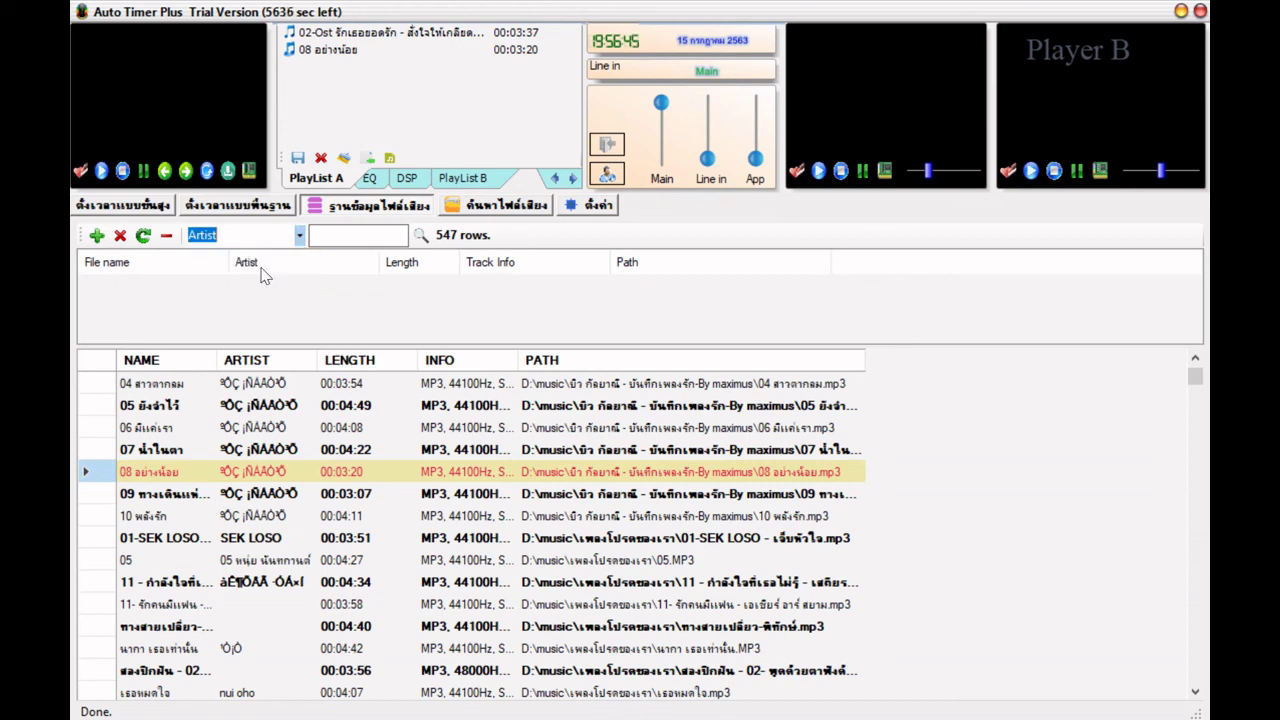
{"action": "left_click", "coordinate": [299, 236]}
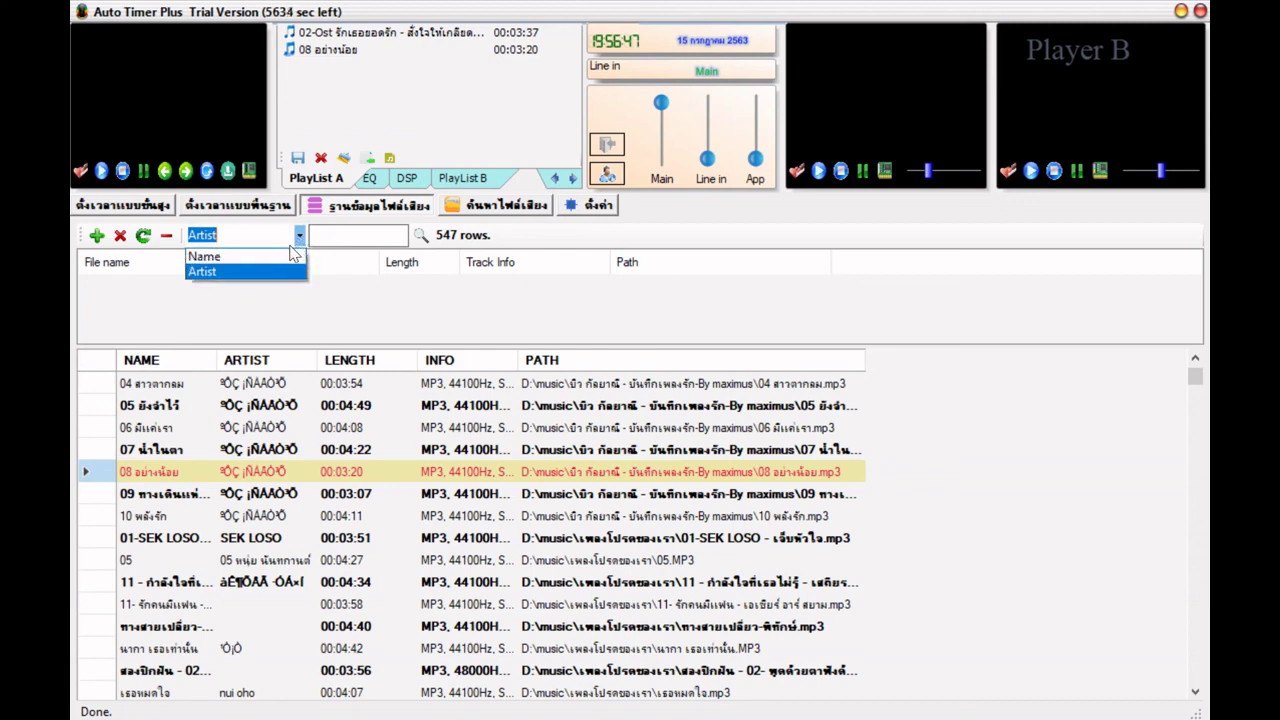
{"action": "left_click", "coordinate": [290, 253]}
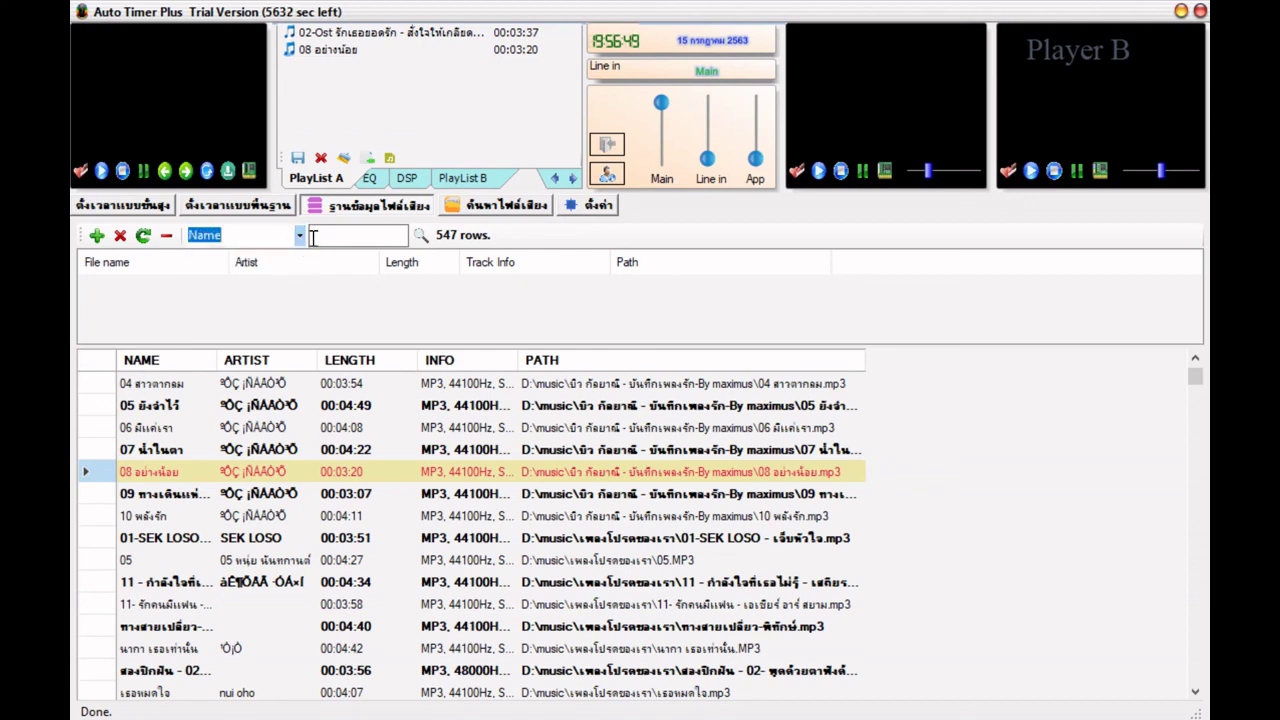
{"action": "key", "text": "Tab"}
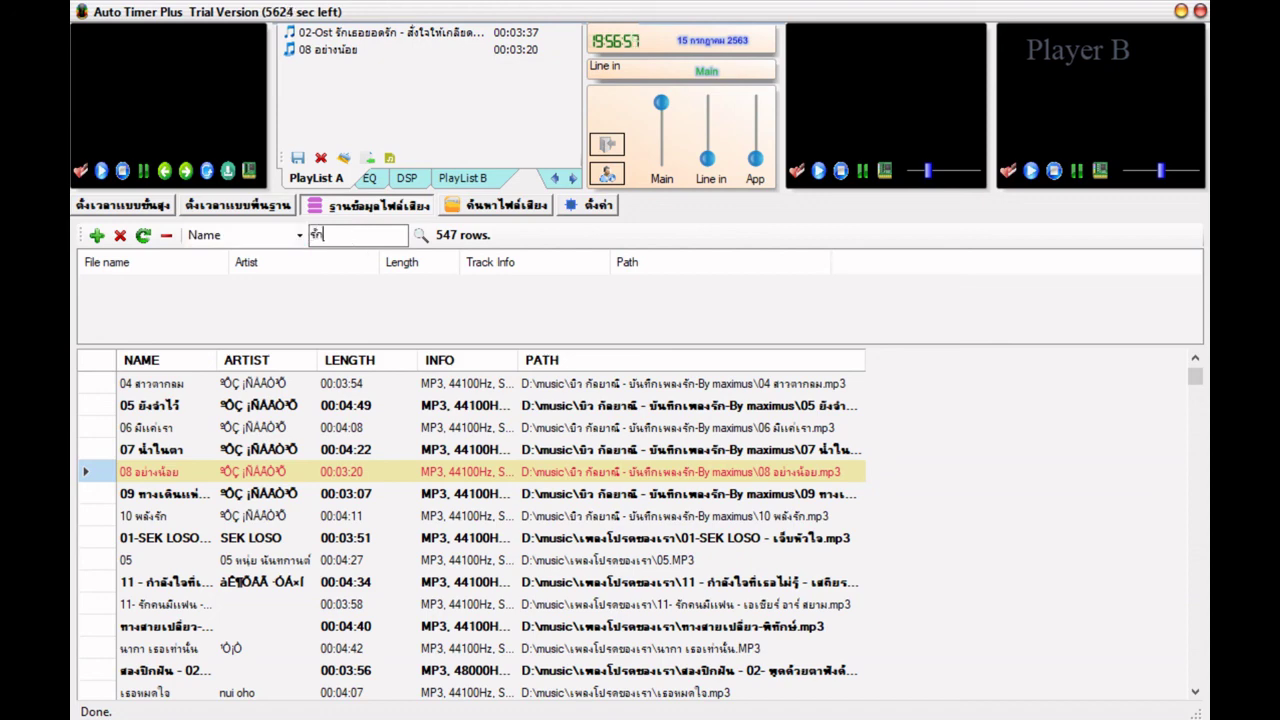
- Search for names containing รัก (70 found) and preview 10 พลังรัก in the Cue player
{"action": "key", "text": "Return"}
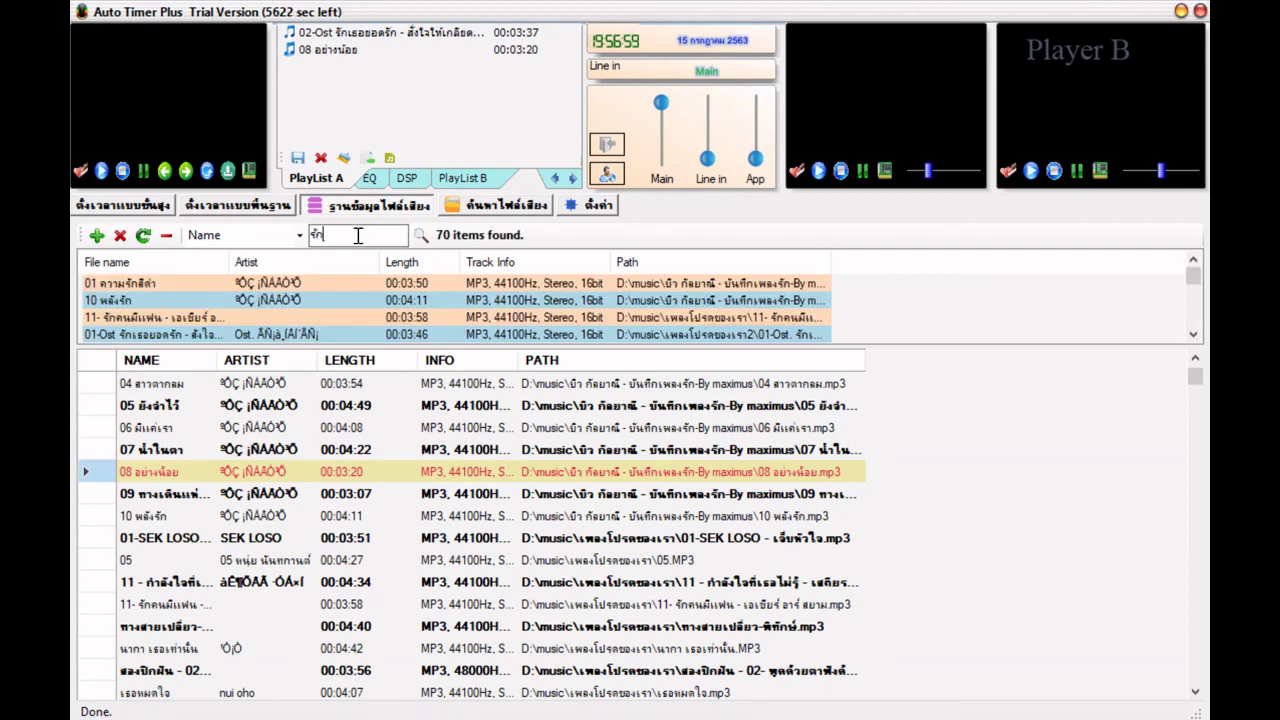
{"action": "left_click", "coordinate": [142, 285]}
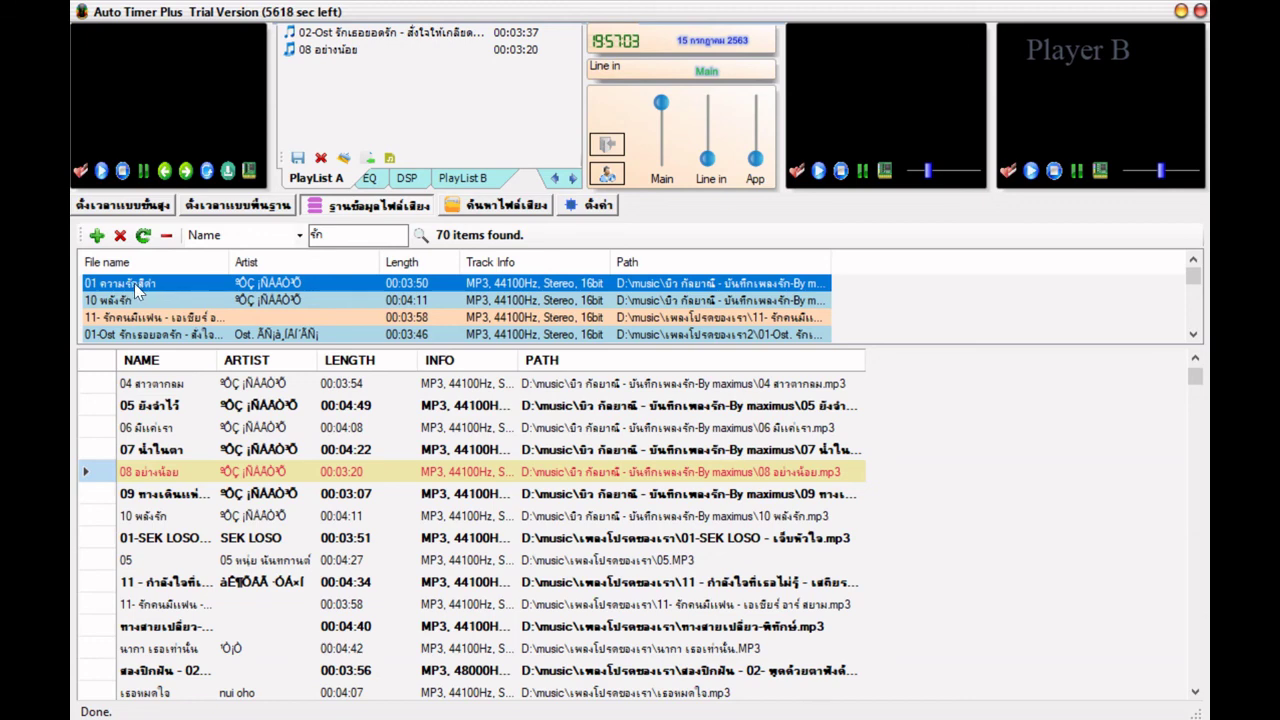
{"action": "left_click", "coordinate": [141, 302]}
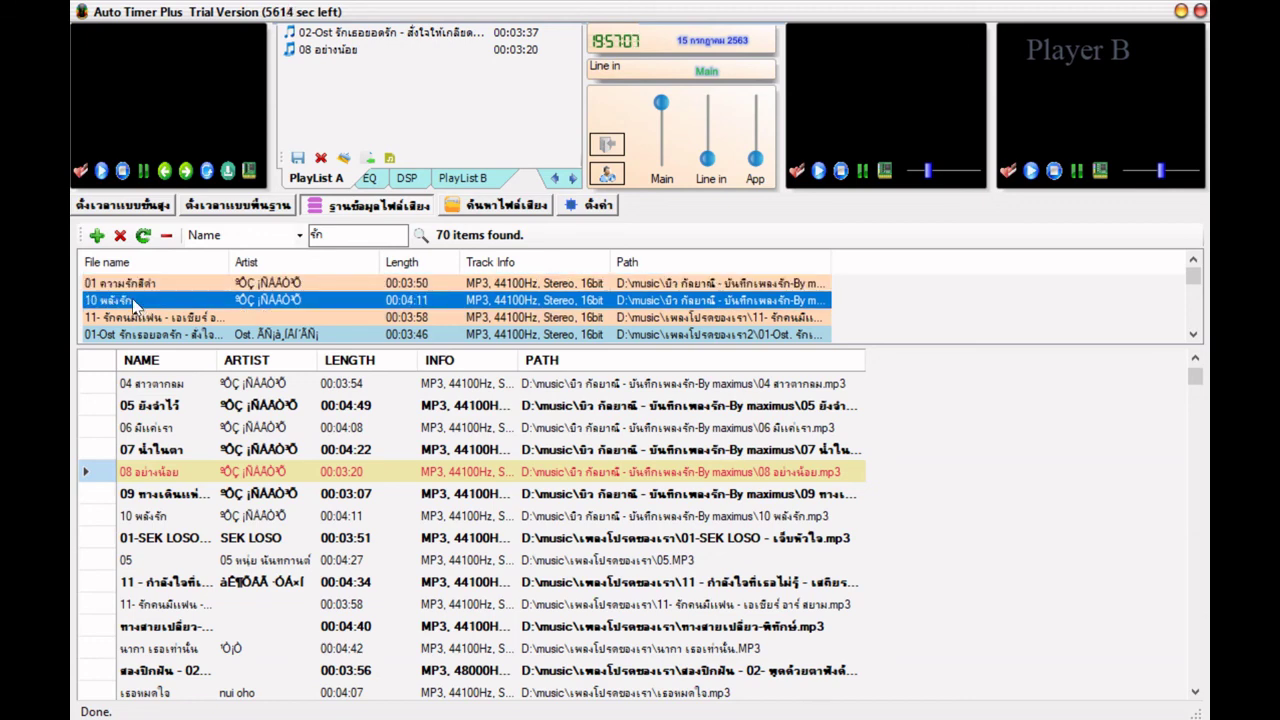
{"action": "right_click", "coordinate": [131, 302]}
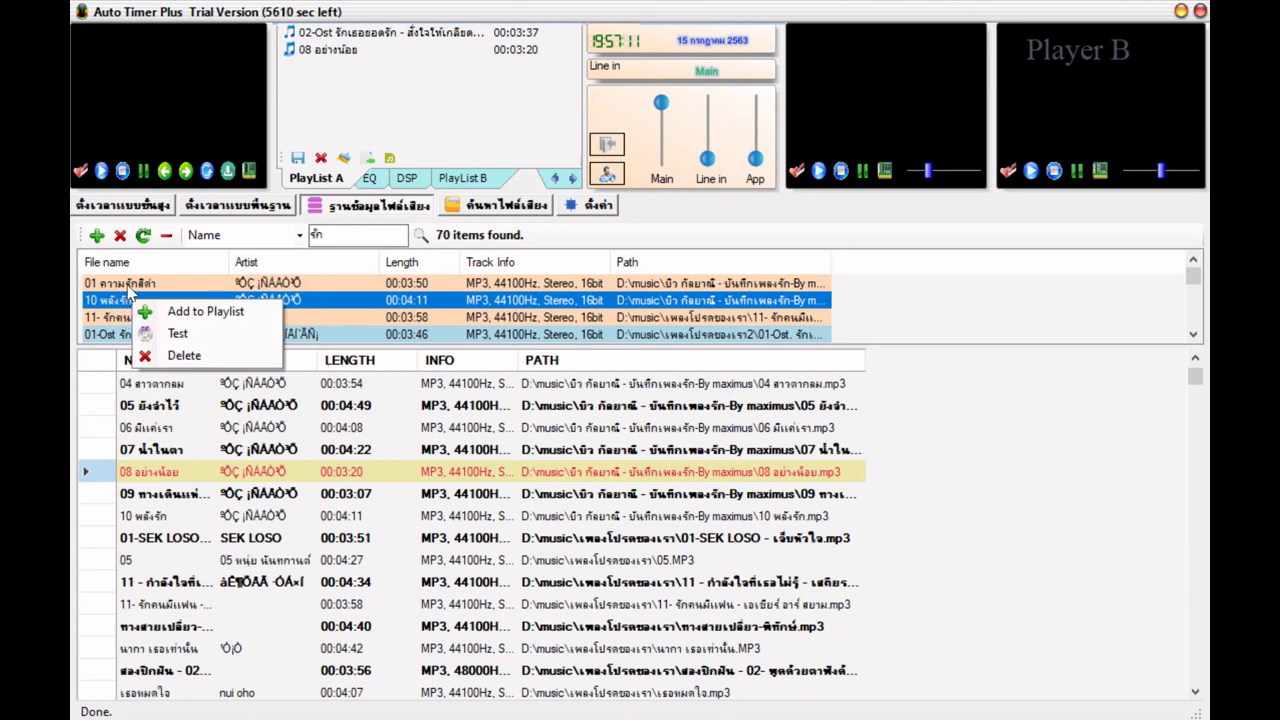
{"action": "right_click", "coordinate": [119, 305]}
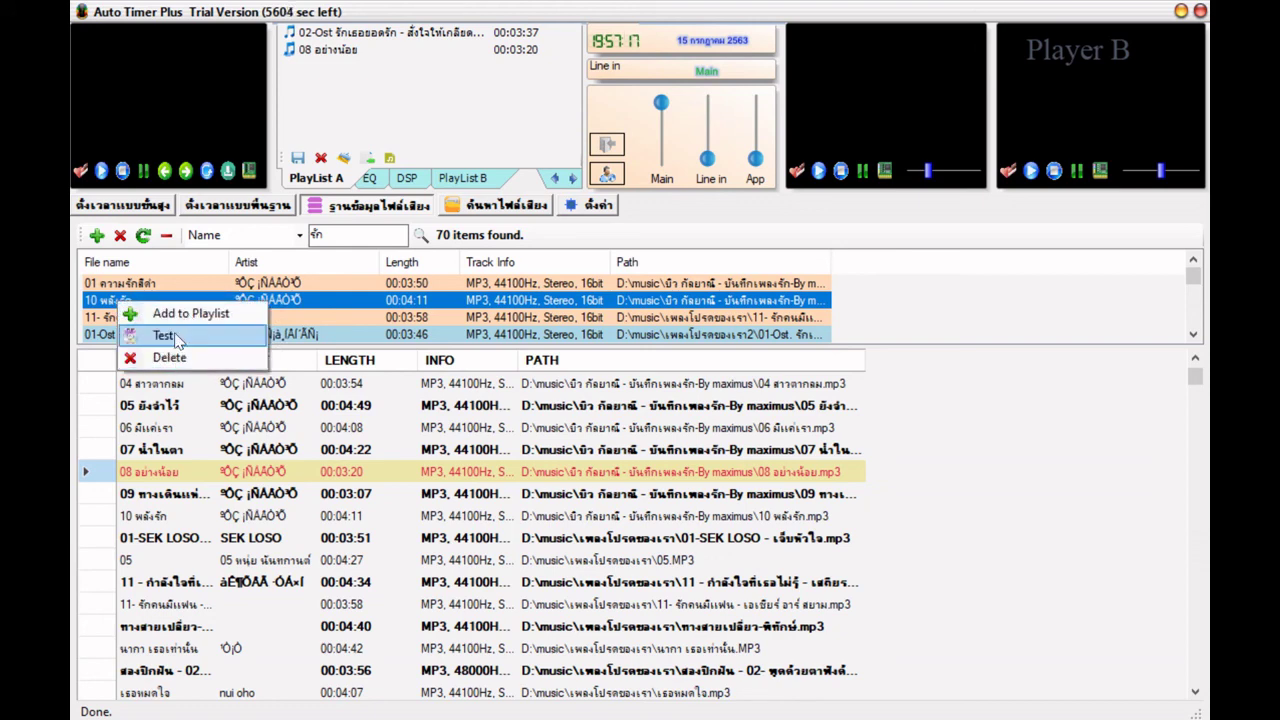
{"action": "left_click", "coordinate": [168, 336]}
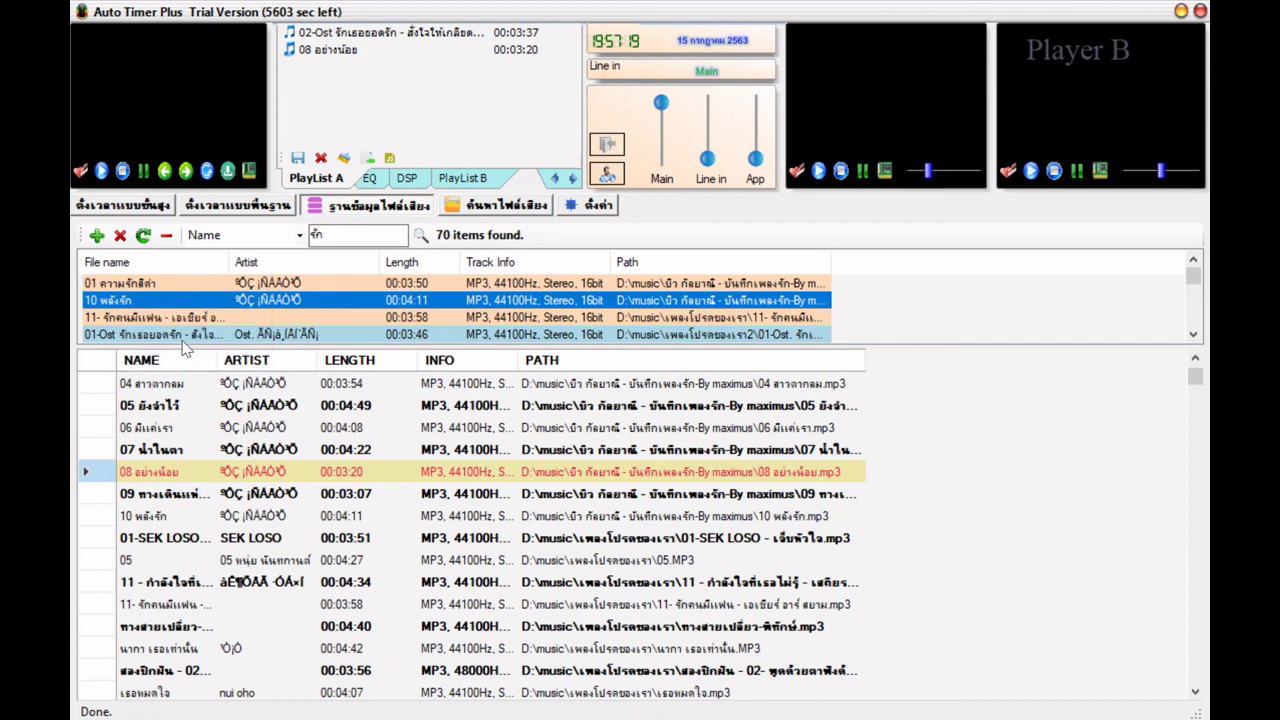
{"action": "left_click", "coordinate": [843, 176]}
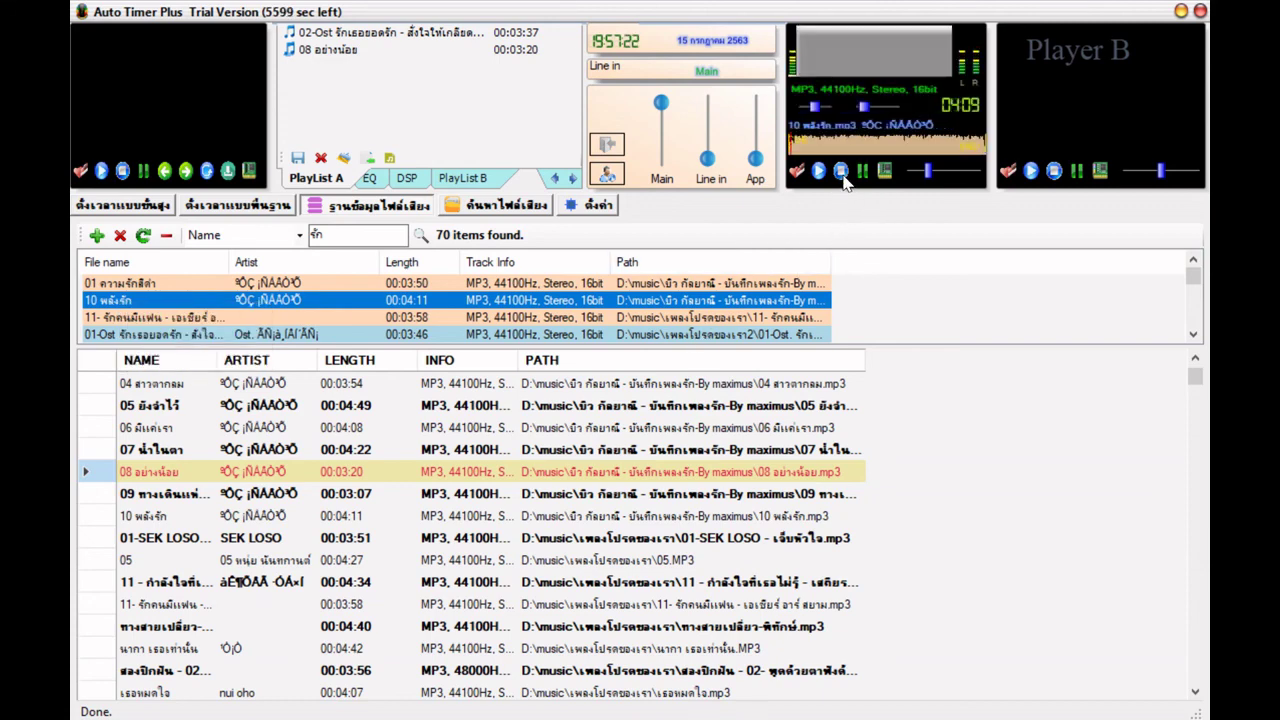
- Add 10 พลังรัก (00:04:11) to Playlist A and return to the database search results
{"action": "right_click", "coordinate": [143, 299]}
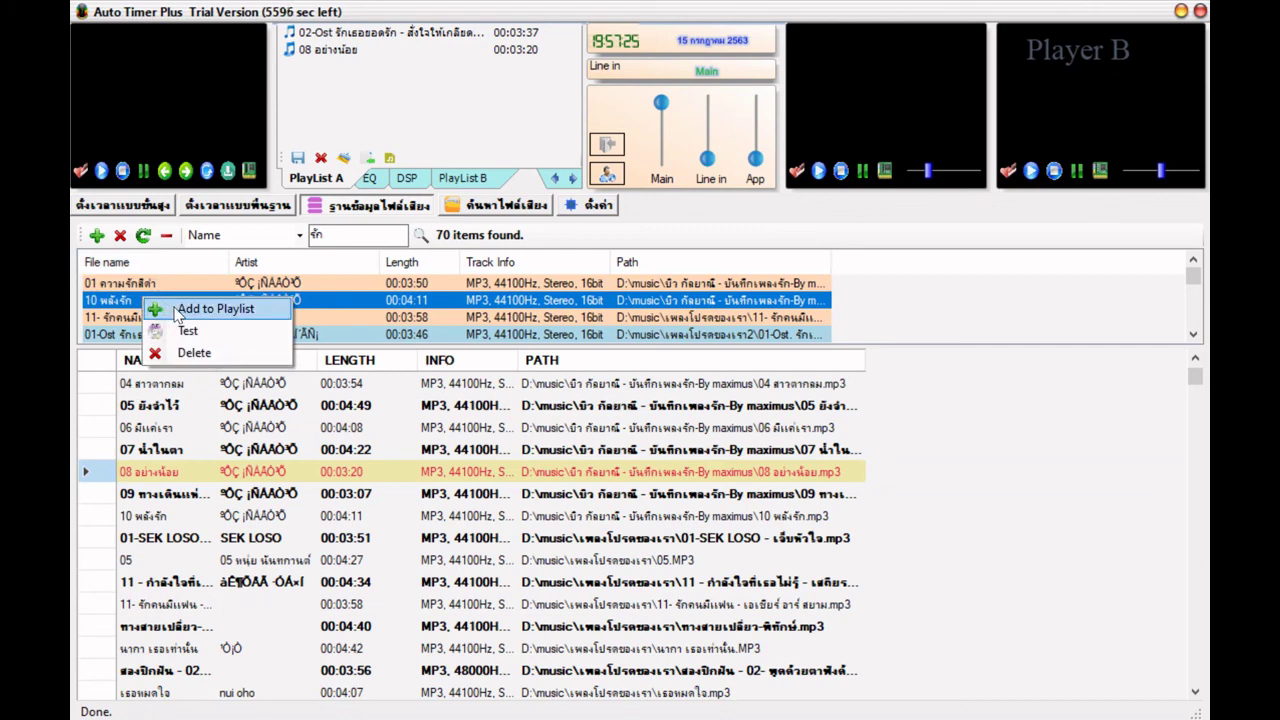
{"action": "left_click", "coordinate": [212, 309]}
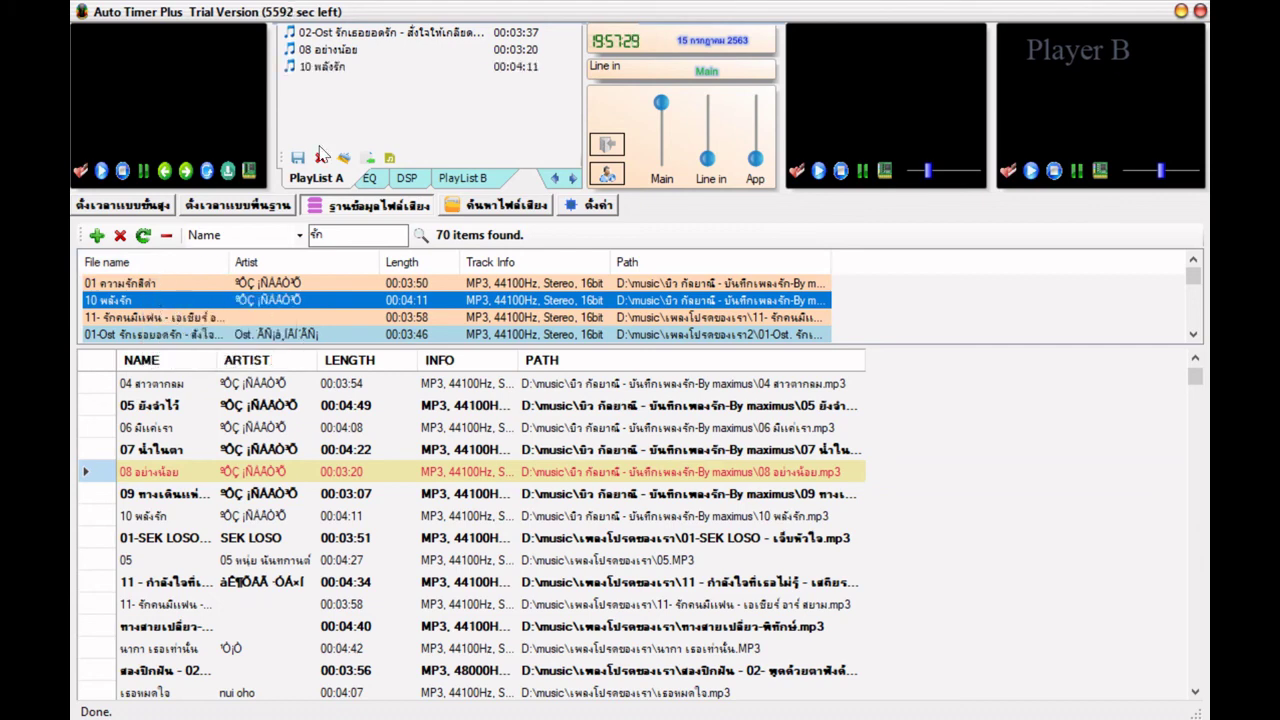
{"action": "left_click", "coordinate": [333, 70]}
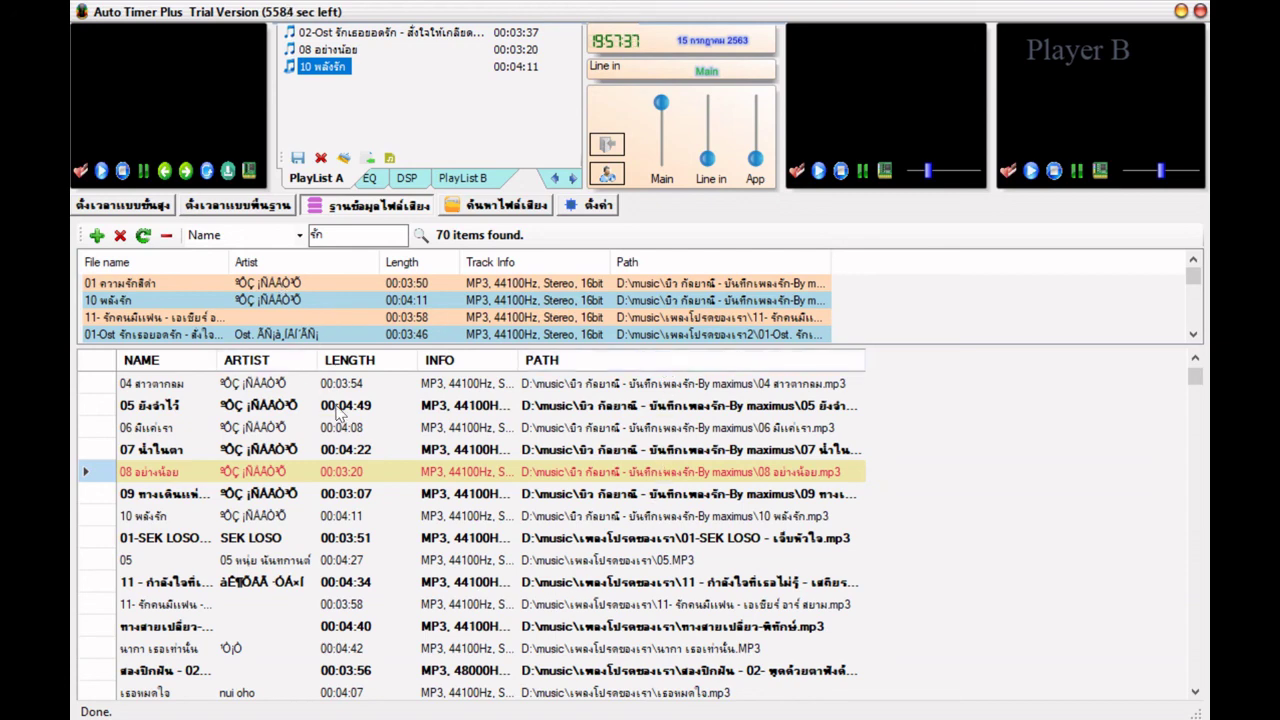
{"action": "left_click", "coordinate": [488, 207]}
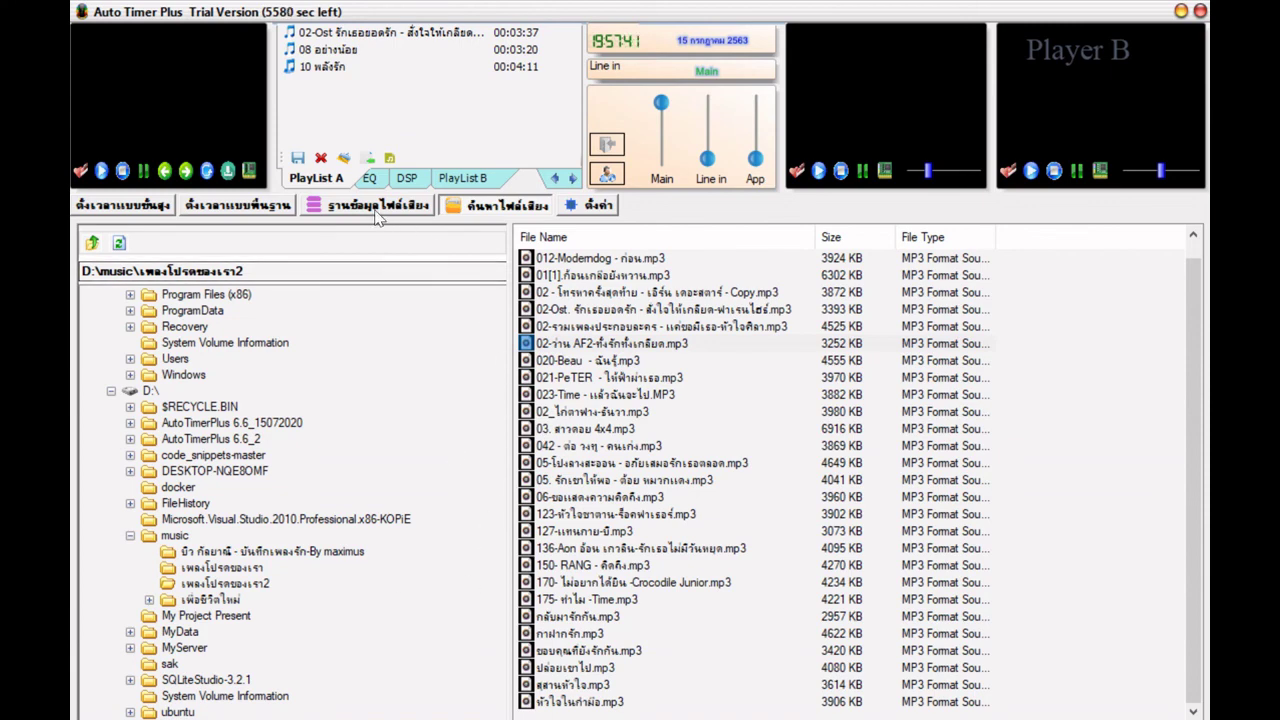
{"action": "left_click", "coordinate": [379, 208]}
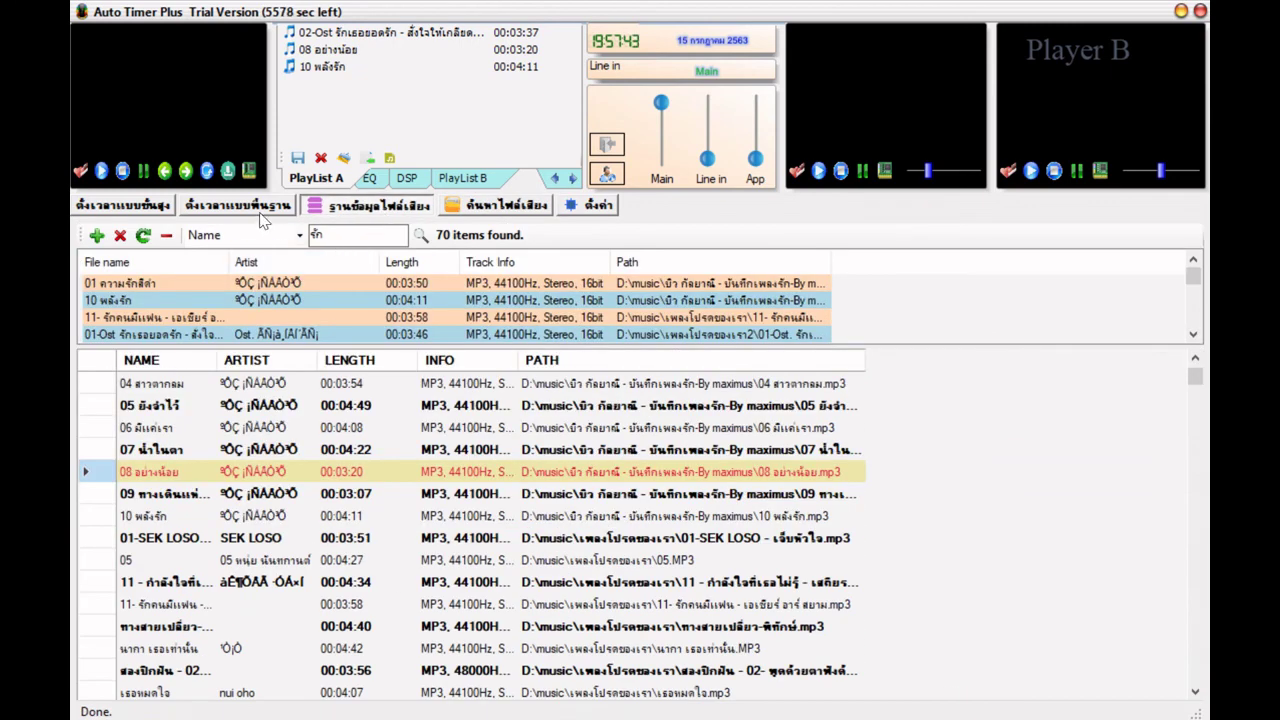